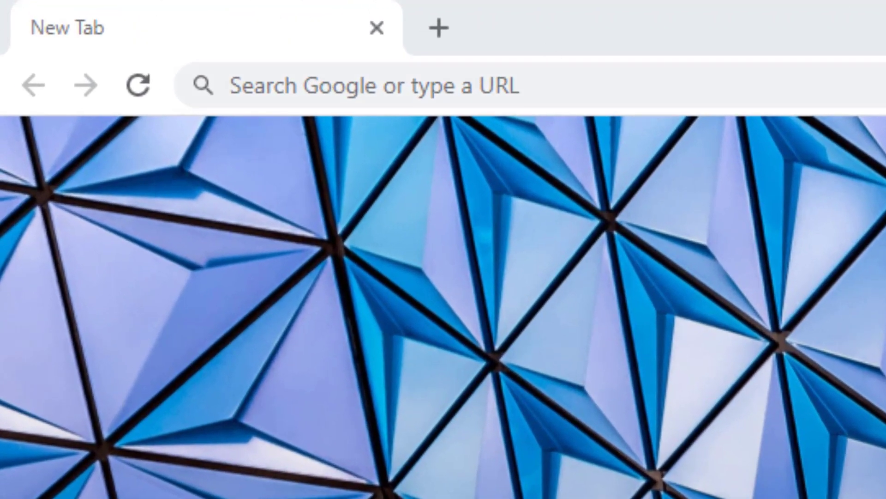
- Open the Google Classroom site at classroom.google.com
{"action": "left_click", "coordinate": [230, 86]}
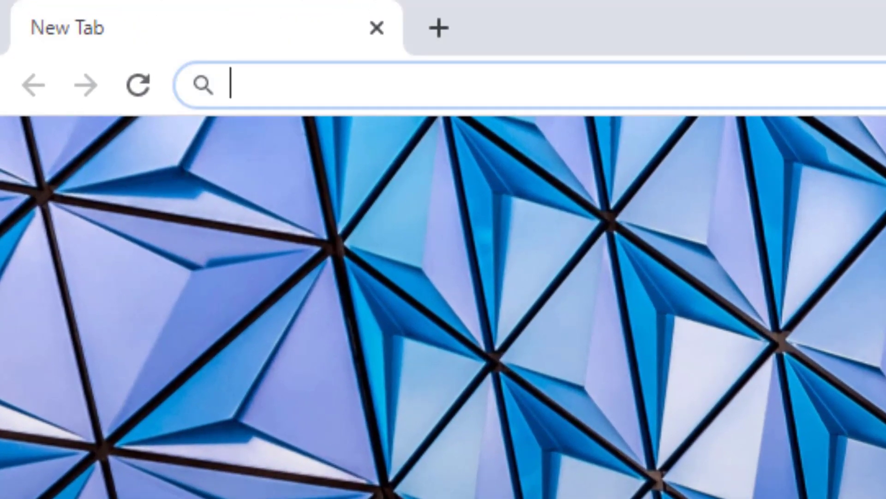
{"action": "type", "text": "class"}
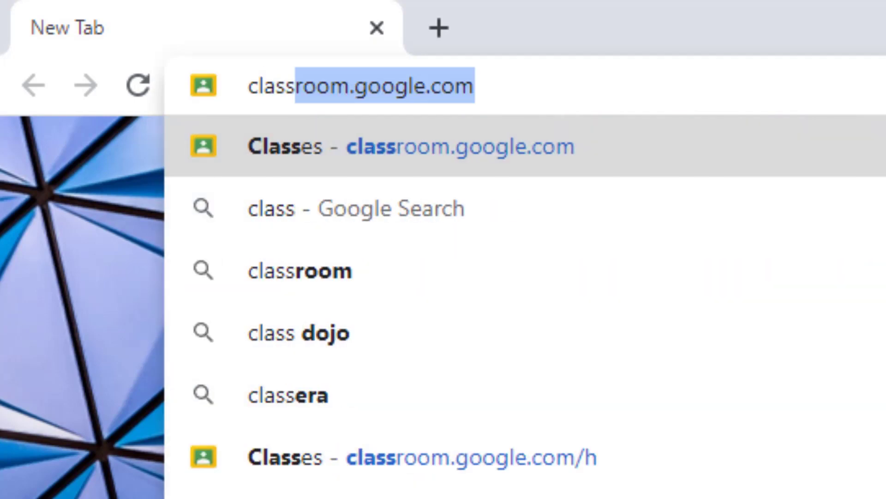
{"action": "key", "text": "Return"}
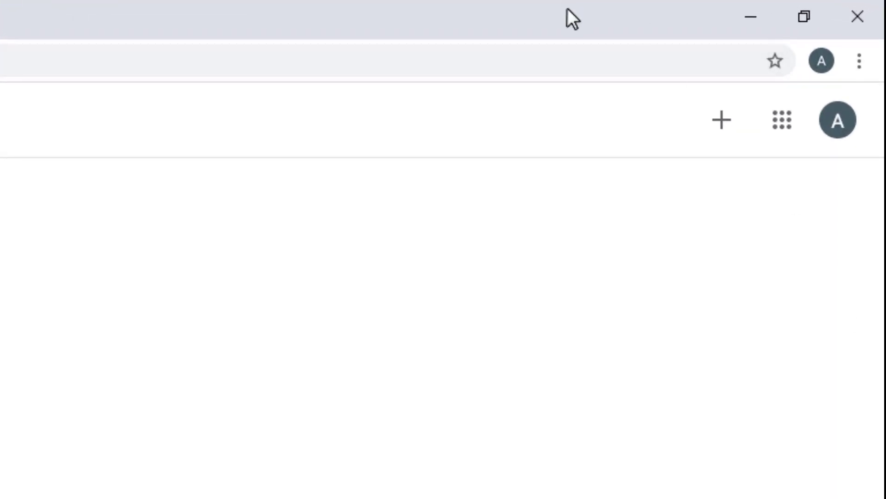
- Create a class named Magic Math with section A and subject Mathematics, without a room
{"action": "left_click", "coordinate": [718, 137]}
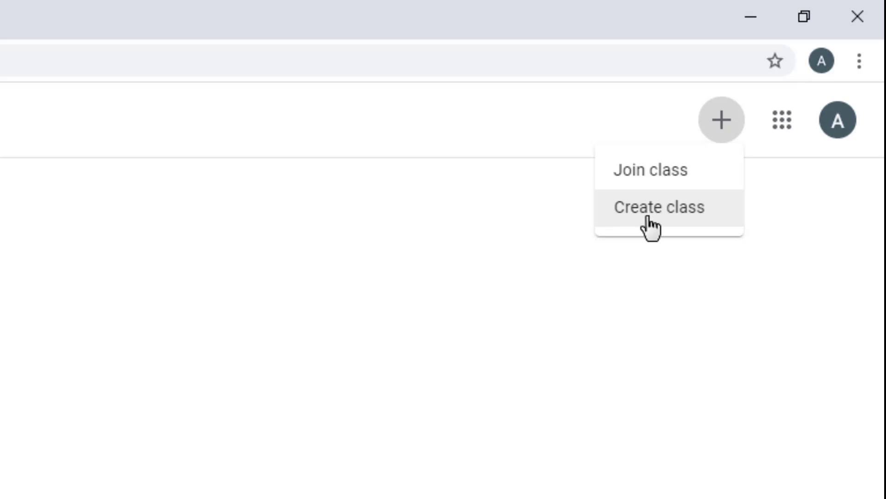
{"action": "left_click", "coordinate": [649, 220]}
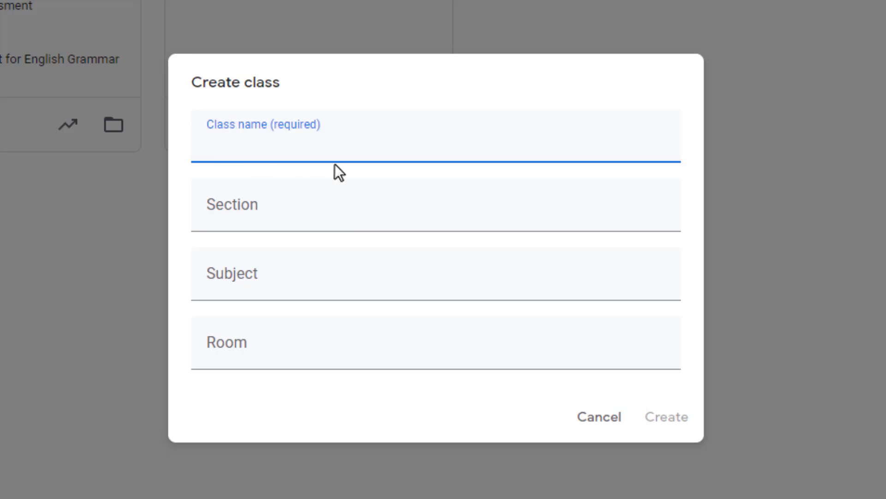
{"action": "type", "text": "Magic Math"}
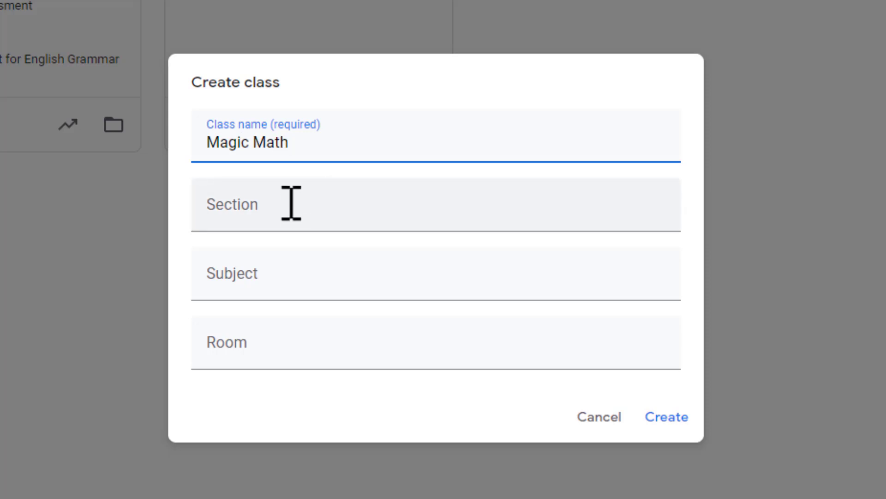
{"action": "left_click", "coordinate": [270, 225]}
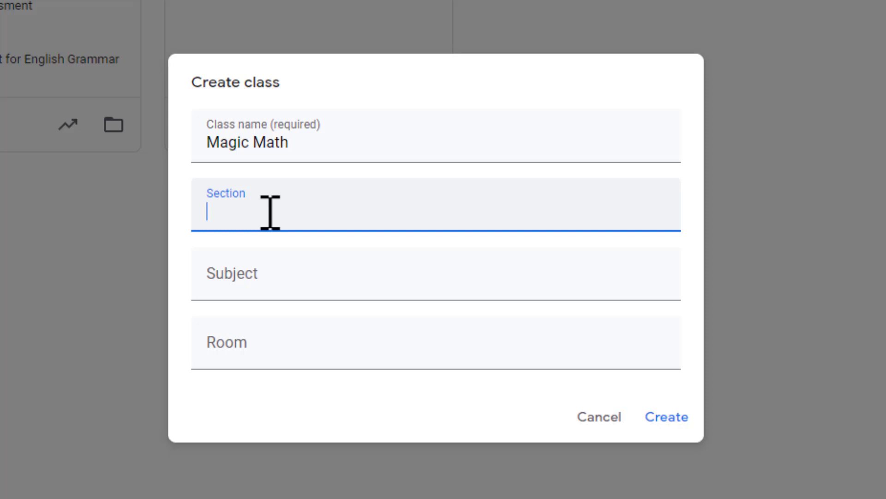
{"action": "type", "text": "A"}
{"action": "key", "text": "Tab"}
{"action": "type", "text": "Ma"}
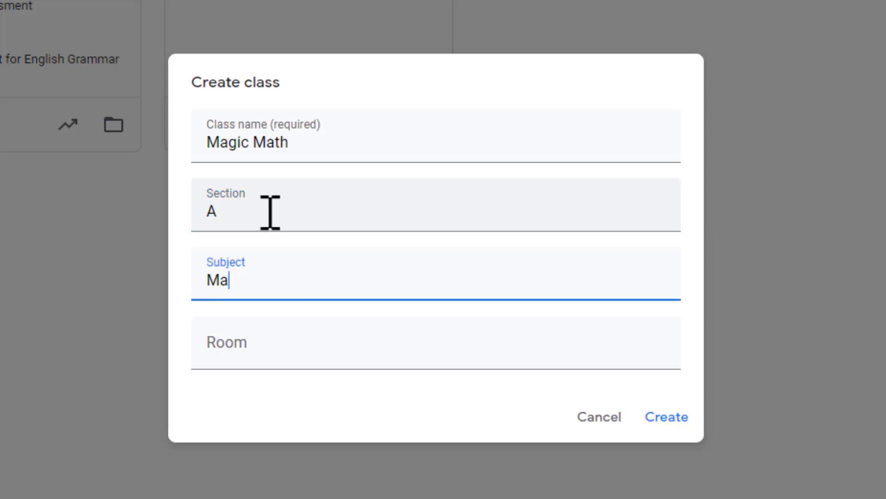
{"action": "type", "text": "themati"}
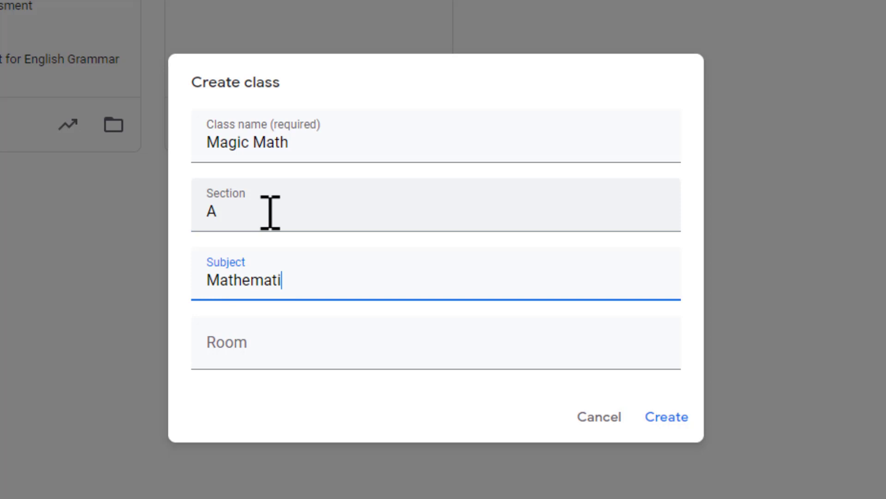
{"action": "type", "text": "cs"}
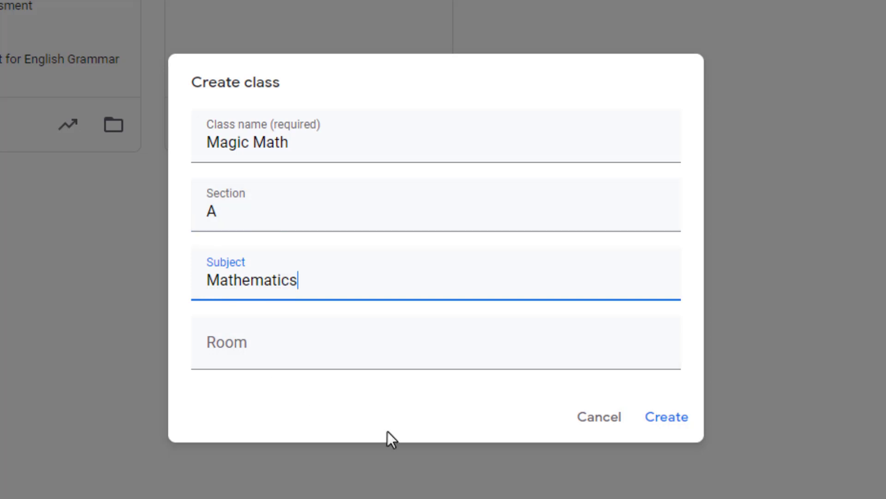
{"action": "left_click", "coordinate": [671, 418]}
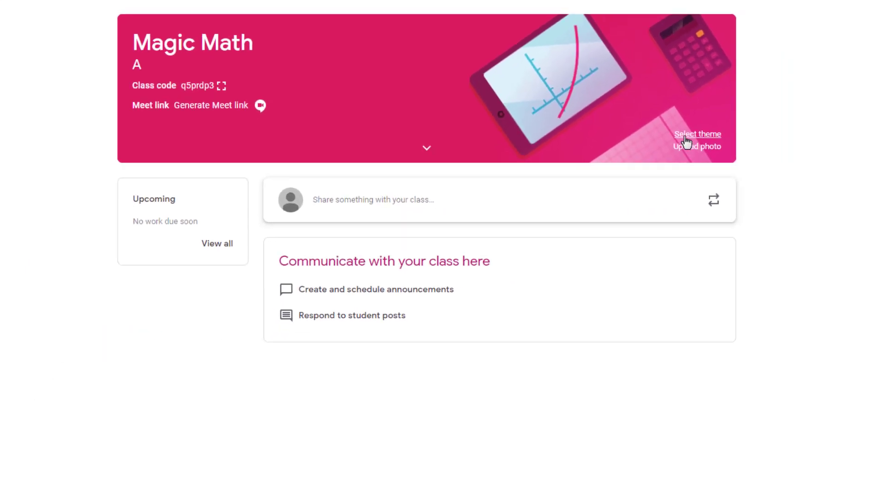
- View the General themes in the class theme gallery and close it without choosing one
{"action": "left_click", "coordinate": [664, 117]}
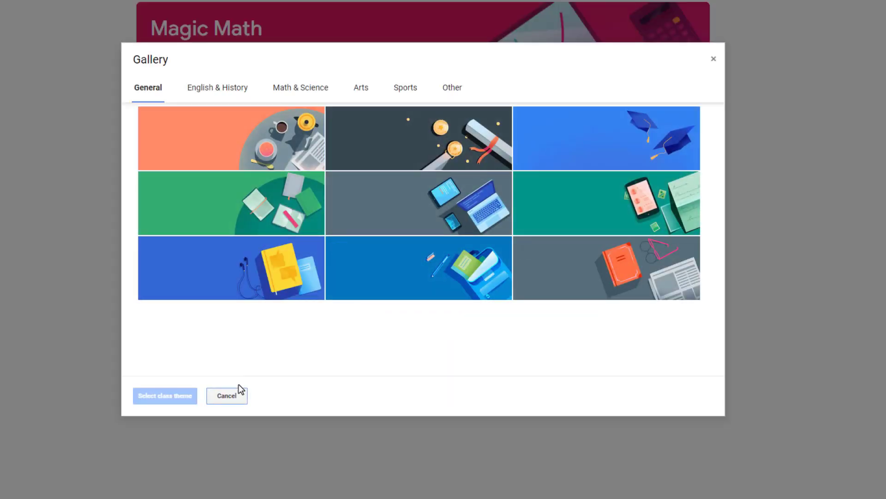
{"action": "left_click", "coordinate": [227, 400]}
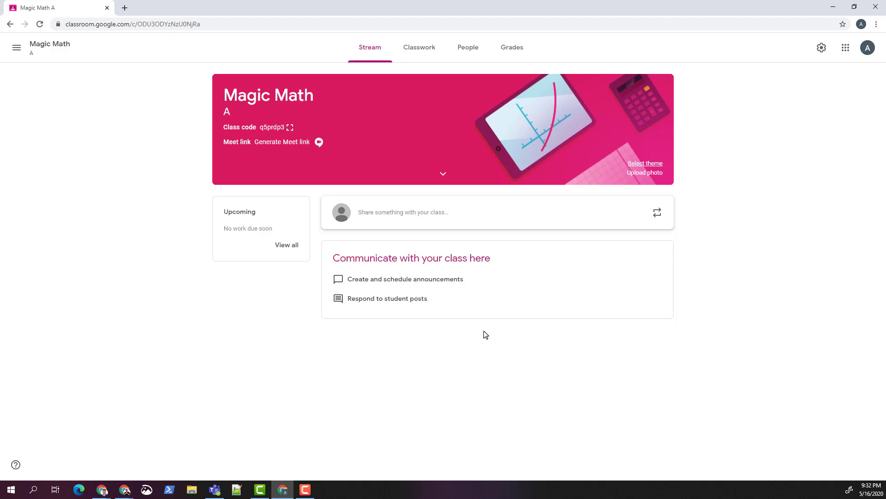
- Draft a class stream post reading "Quick Announcement" and check which kinds of attachment can be added
{"action": "left_click", "coordinate": [455, 224]}
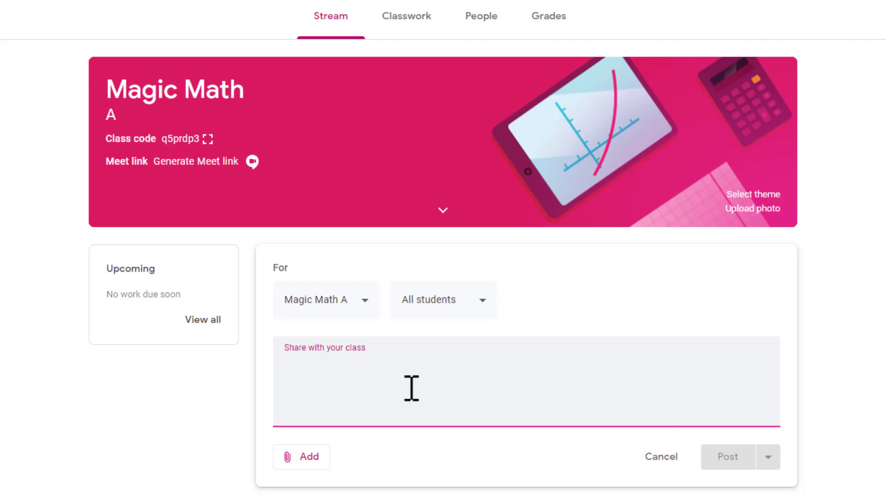
{"action": "type", "text": "Quick "}
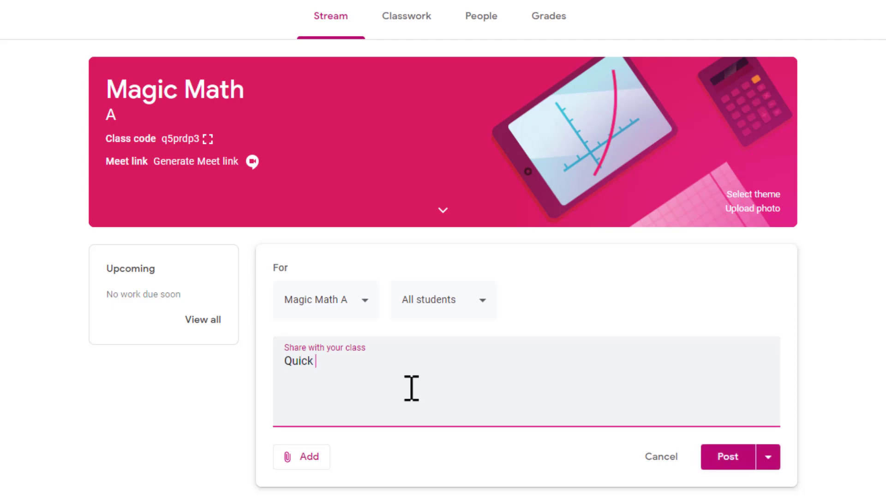
{"action": "type", "text": "Announcement"}
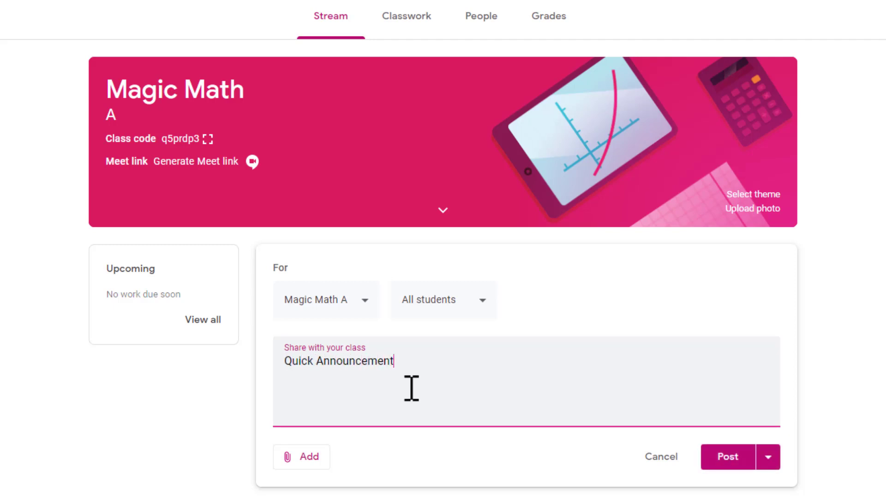
{"action": "left_click", "coordinate": [292, 462]}
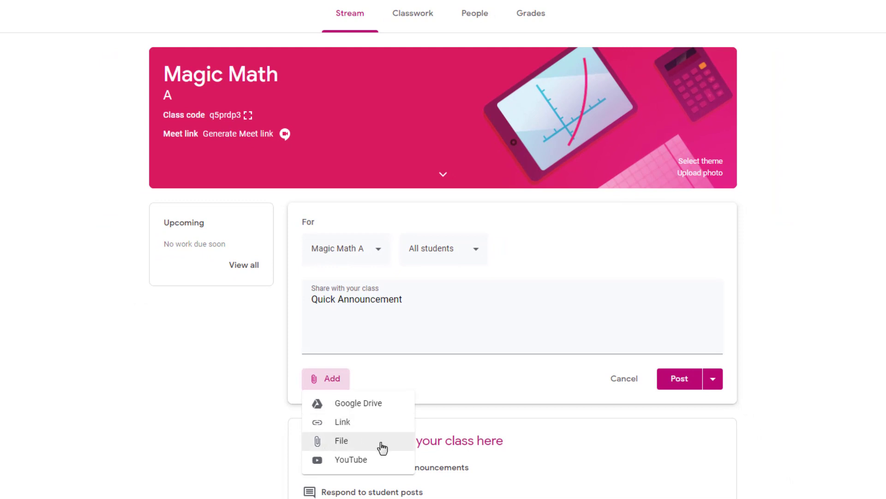
{"action": "left_click", "coordinate": [193, 392]}
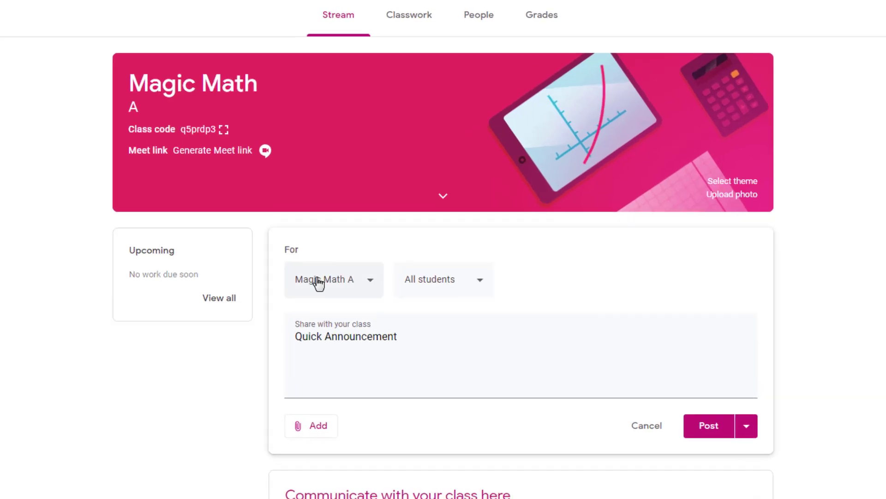
- Add Math Class, Wonder Class and the Free Digital class to the announcement's audience
{"action": "left_click", "coordinate": [329, 287]}
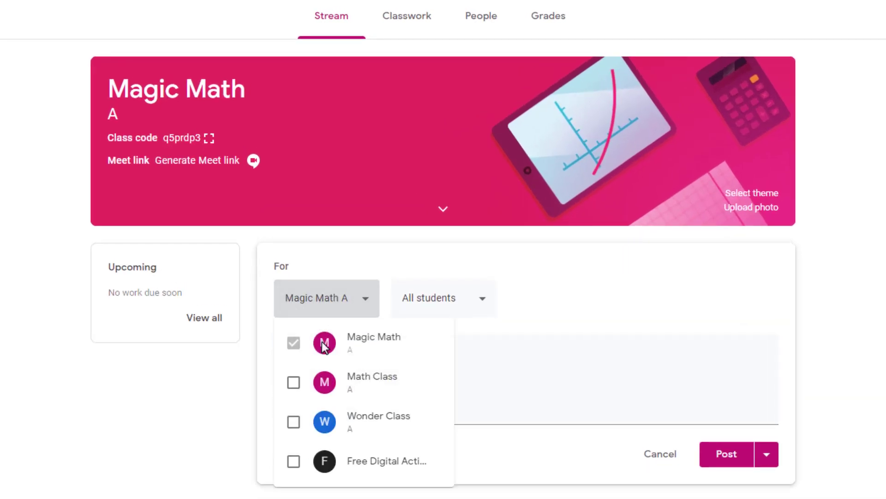
{"action": "left_click", "coordinate": [294, 381]}
{"action": "left_click", "coordinate": [294, 421]}
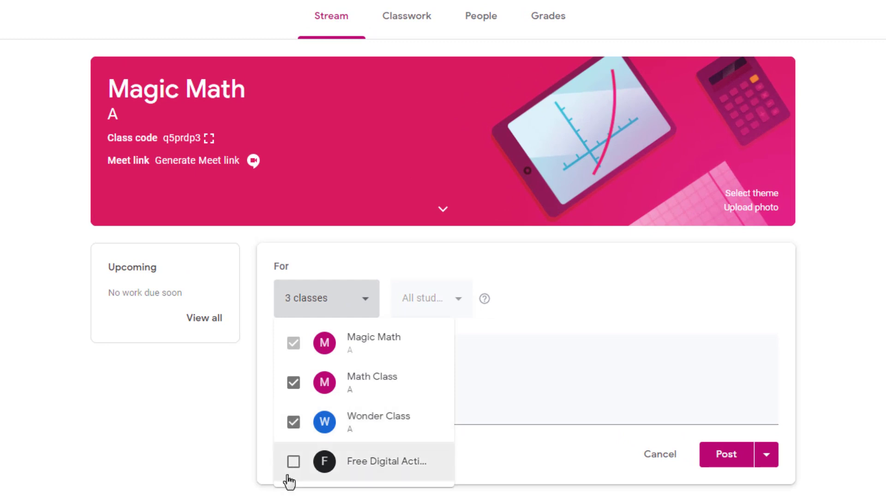
{"action": "left_click", "coordinate": [293, 462]}
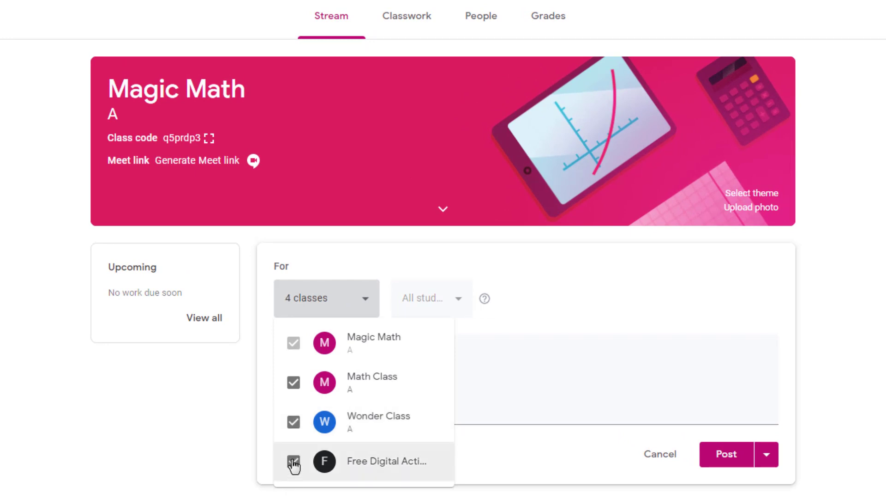
- Remove the three additional classes from the announcement's audience, keeping only Magic Math A
{"action": "left_click", "coordinate": [294, 387]}
{"action": "left_click", "coordinate": [294, 421]}
{"action": "left_click", "coordinate": [294, 462]}
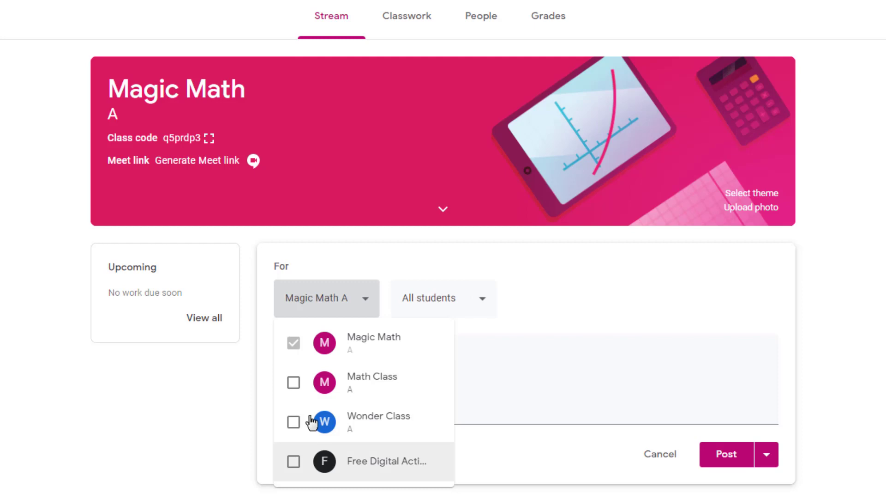
{"action": "left_click", "coordinate": [141, 427]}
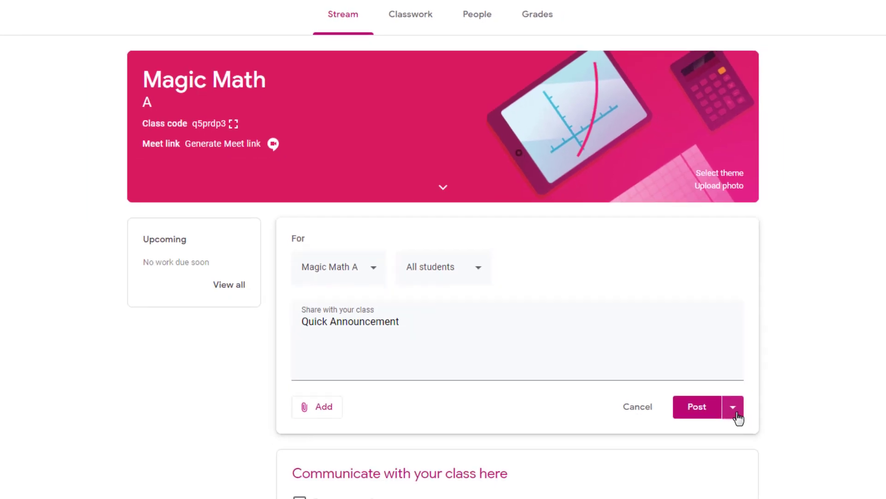
- Post the announcement immediately to all students of Magic Math A
{"action": "left_click", "coordinate": [737, 415]}
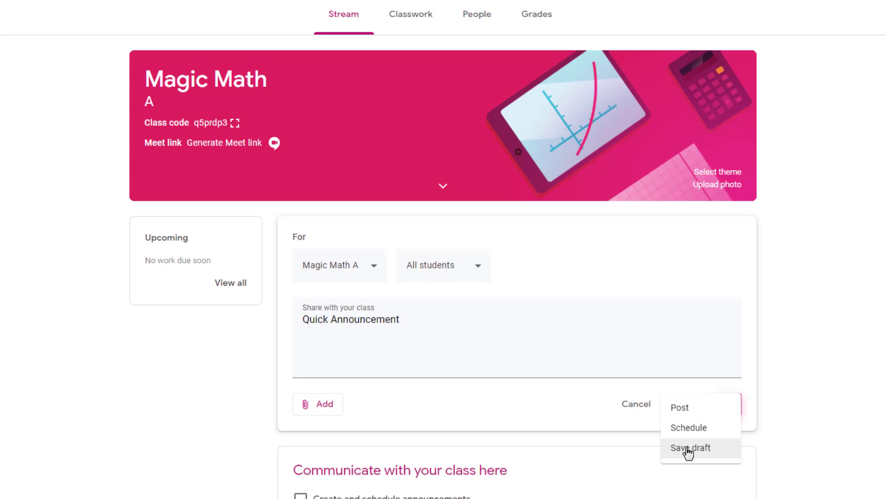
{"action": "left_click", "coordinate": [719, 414]}
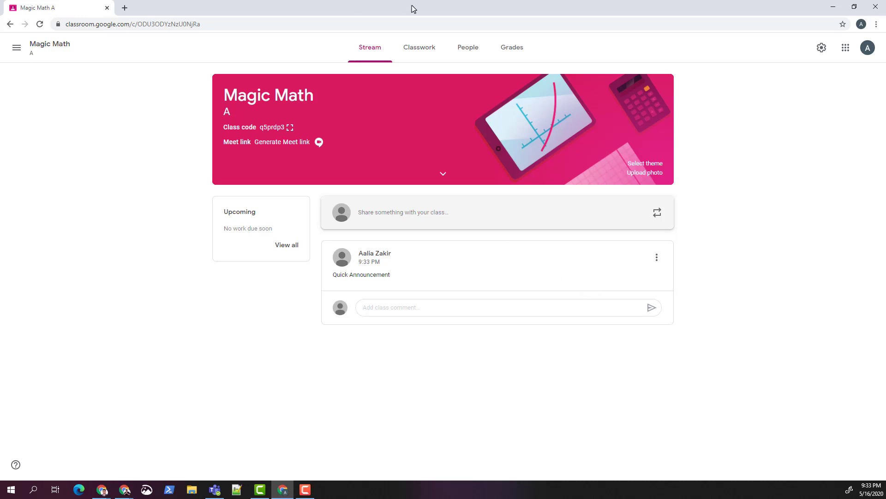
- Add a classwork topic named "Introduction to Magic Math"
{"action": "left_click", "coordinate": [416, 47]}
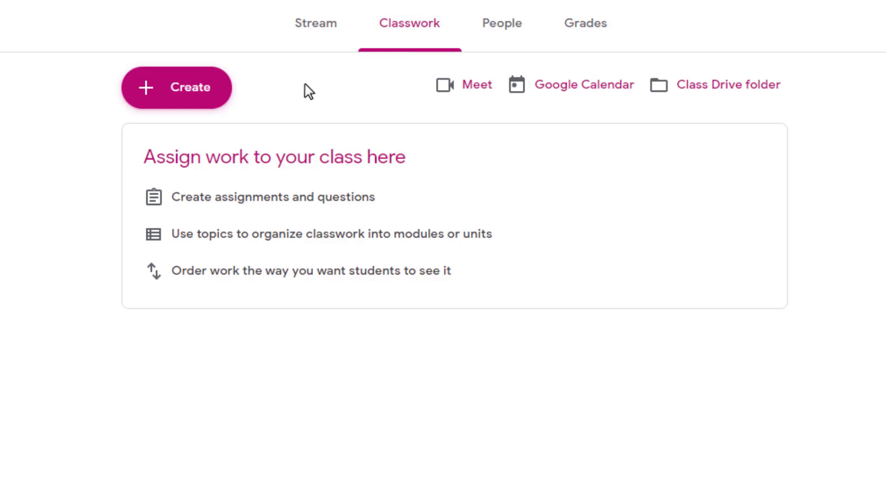
{"action": "left_click", "coordinate": [206, 107]}
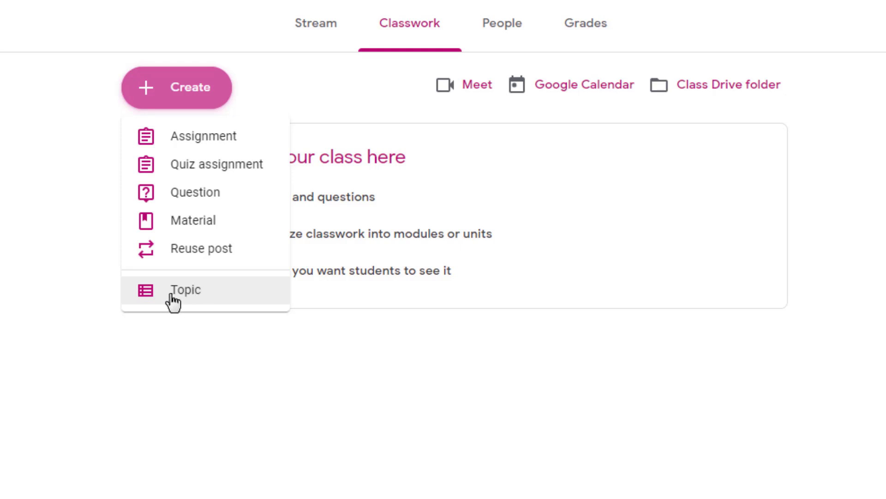
{"action": "left_click", "coordinate": [198, 297]}
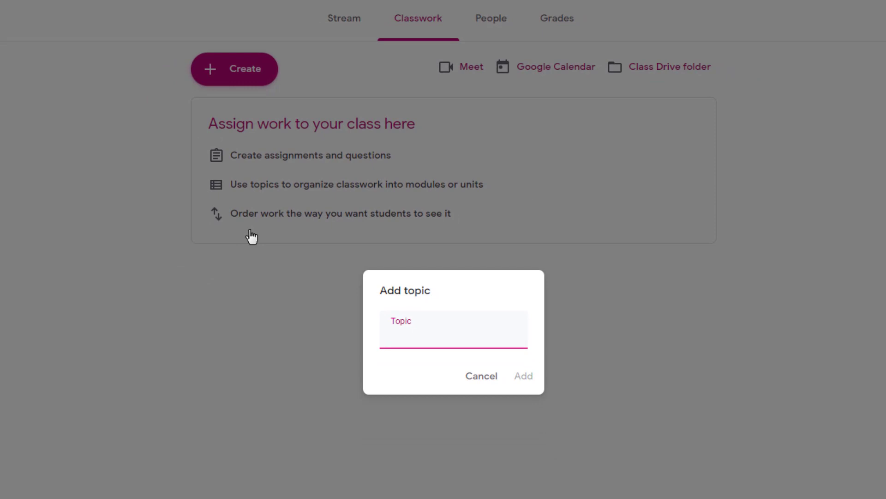
{"action": "type", "text": "Introduction to Magic Match"}
{"action": "key", "text": "BackSpace"}
{"action": "key", "text": "BackSpace"}
{"action": "type", "text": "h"}
{"action": "left_click", "coordinate": [524, 375]}
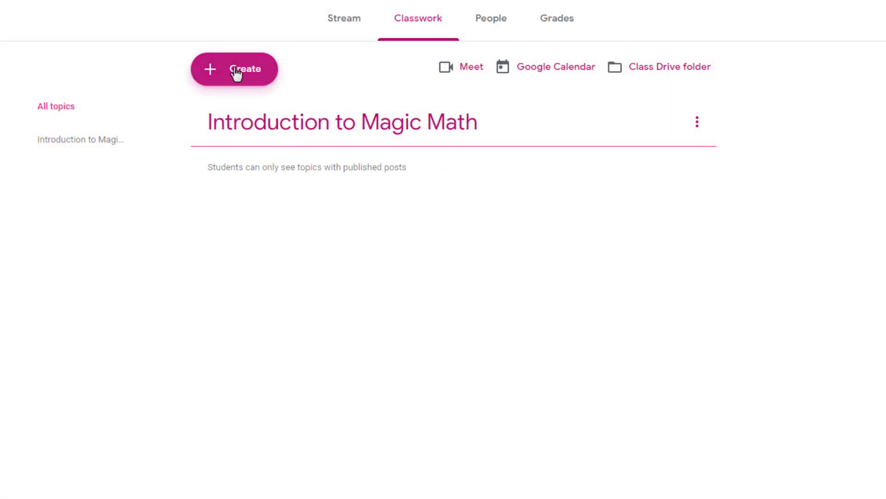
- Add another classwork topic named "Addition"
{"action": "left_click", "coordinate": [236, 73]}
{"action": "left_click", "coordinate": [232, 229]}
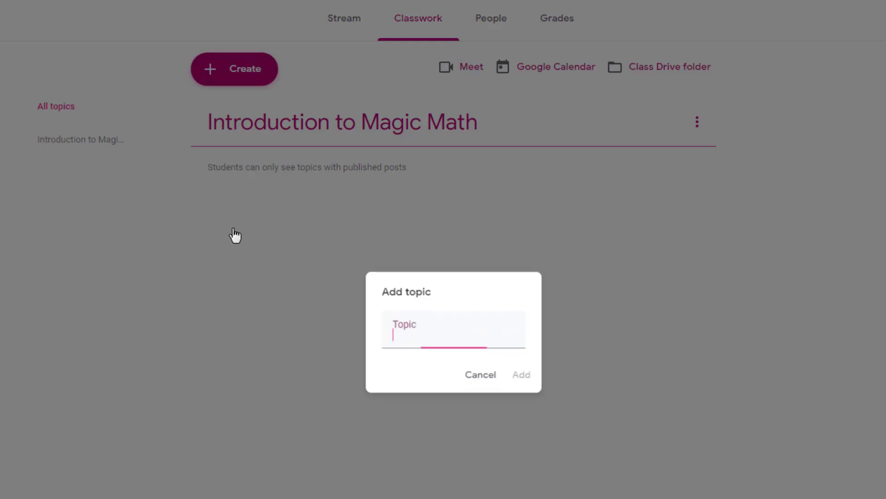
{"action": "type", "text": "Addition"}
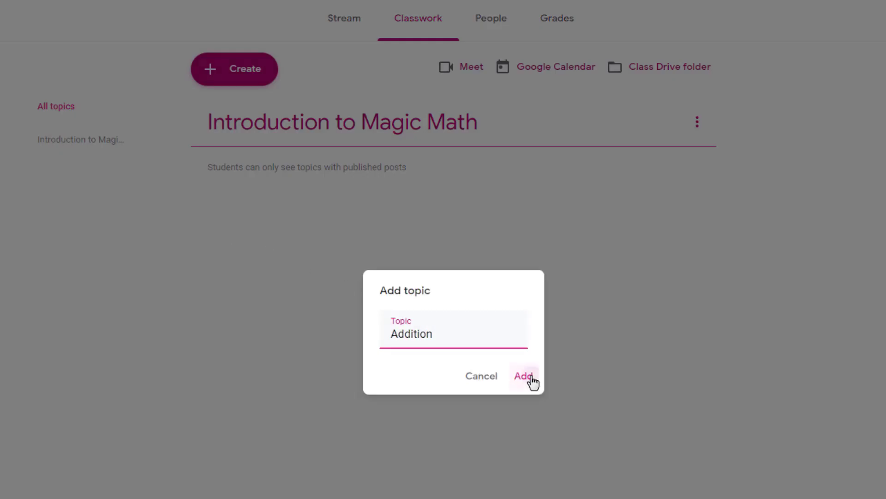
{"action": "left_click", "coordinate": [531, 380]}
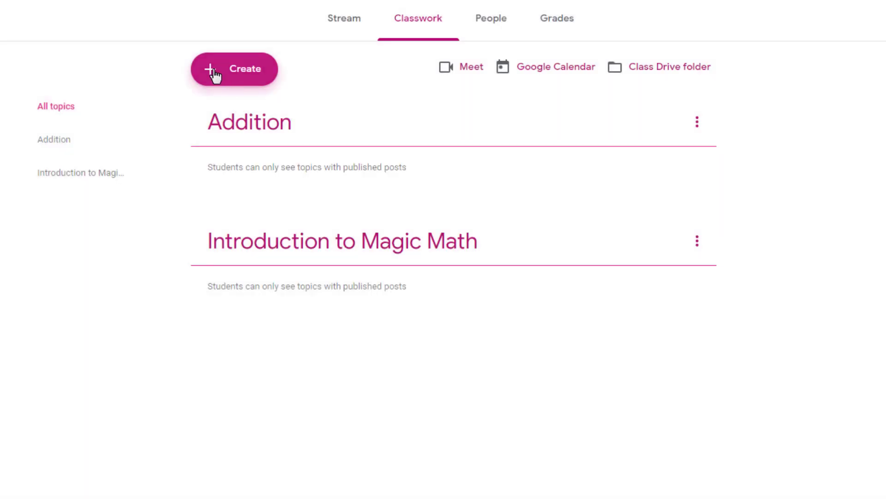
- Add a third classwork topic named "Subtraction"
{"action": "left_click", "coordinate": [215, 74]}
{"action": "left_click", "coordinate": [226, 227]}
{"action": "type", "text": "Subtract"}
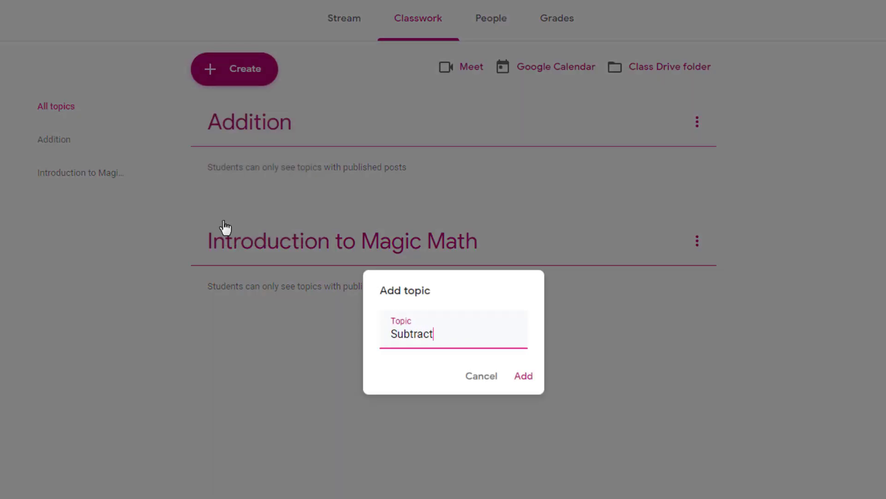
{"action": "type", "text": "ion"}
{"action": "left_click", "coordinate": [520, 376]}
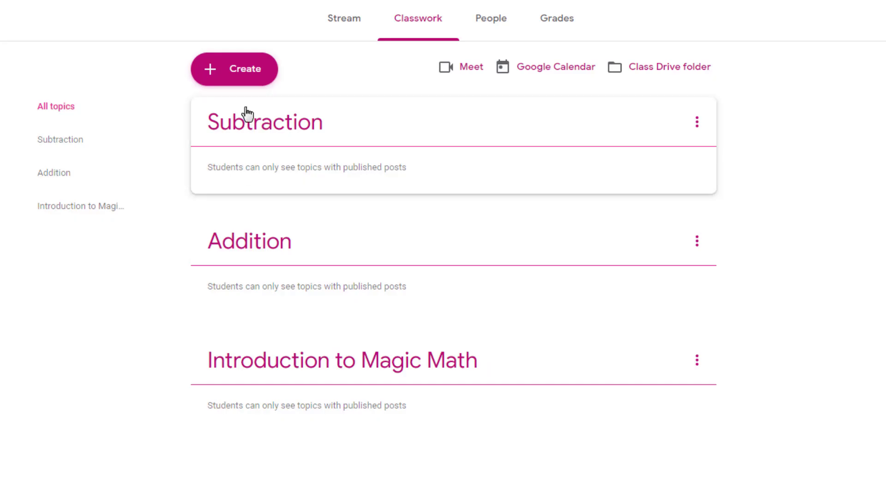
- Add a fourth classwork topic named "Quiz"
{"action": "left_click", "coordinate": [235, 82]}
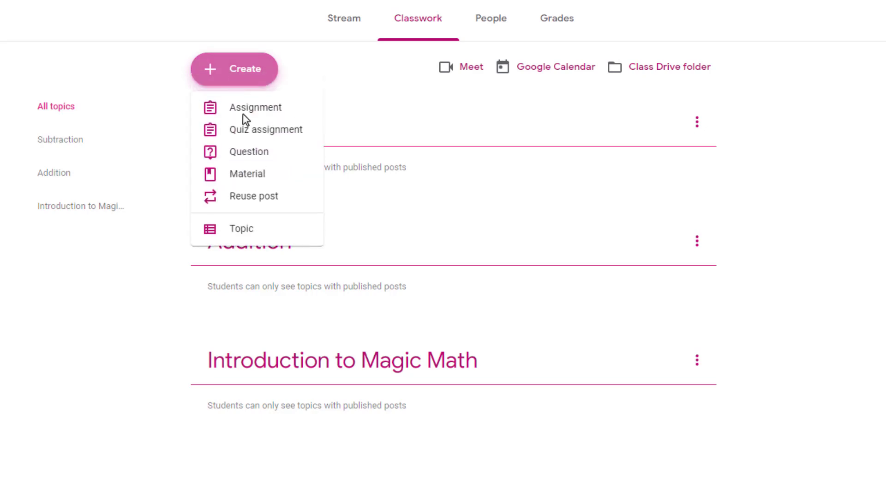
{"action": "left_click", "coordinate": [262, 231]}
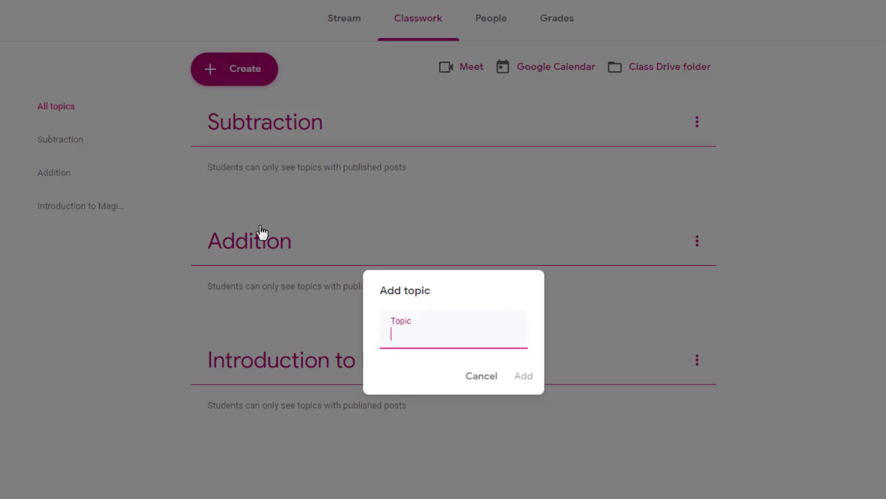
{"action": "type", "text": "Quiz"}
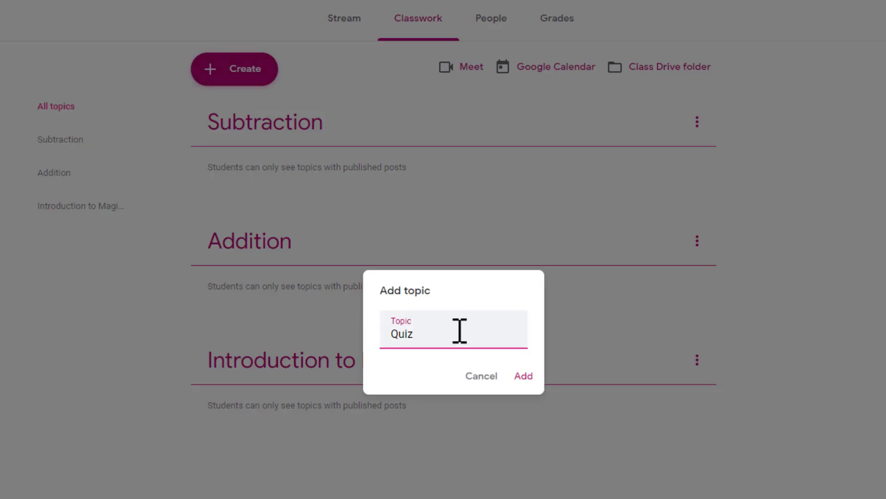
{"action": "left_click", "coordinate": [535, 385]}
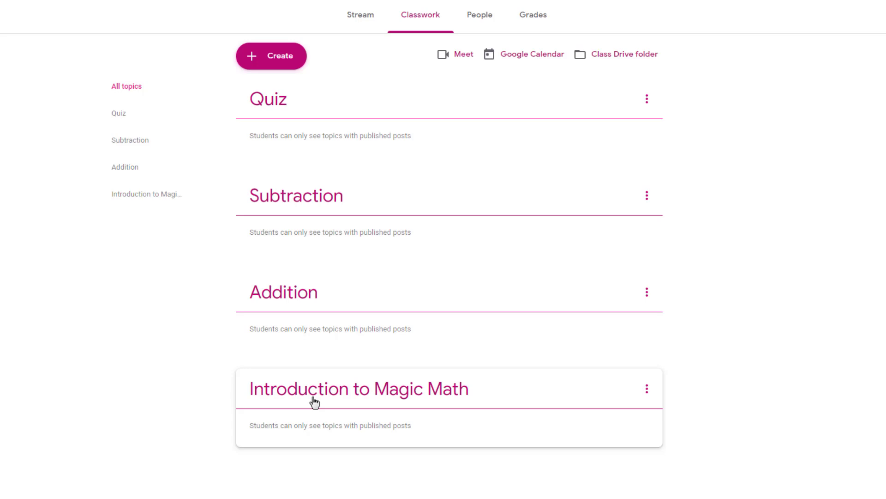
- Reorder the classwork topics to Introduction to Magic Math, Addition, Subtraction and Quiz
{"action": "left_click_drag", "start_coordinate": [317, 400], "coordinate": [303, 111]}
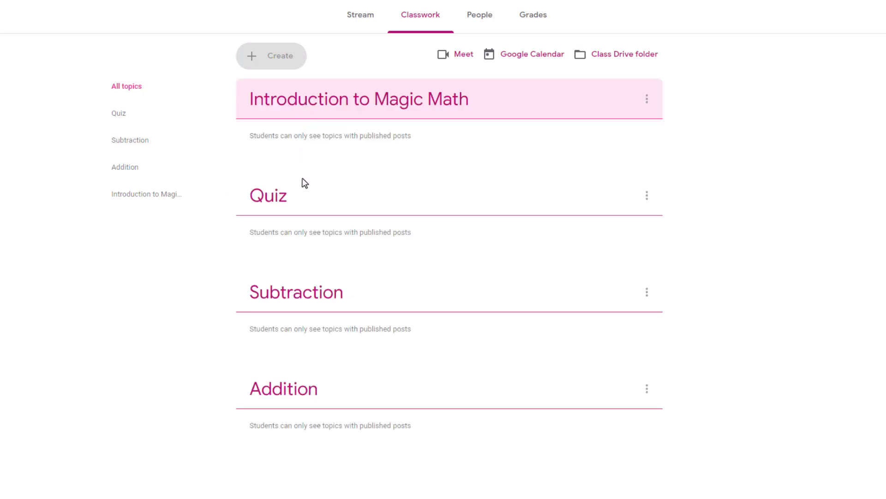
{"action": "left_click_drag", "start_coordinate": [323, 399], "coordinate": [315, 189]}
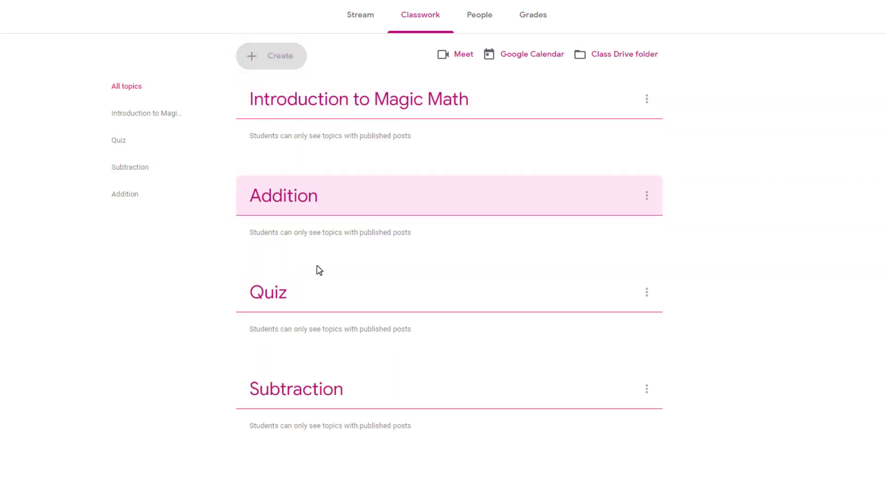
{"action": "left_click_drag", "start_coordinate": [312, 392], "coordinate": [333, 278]}
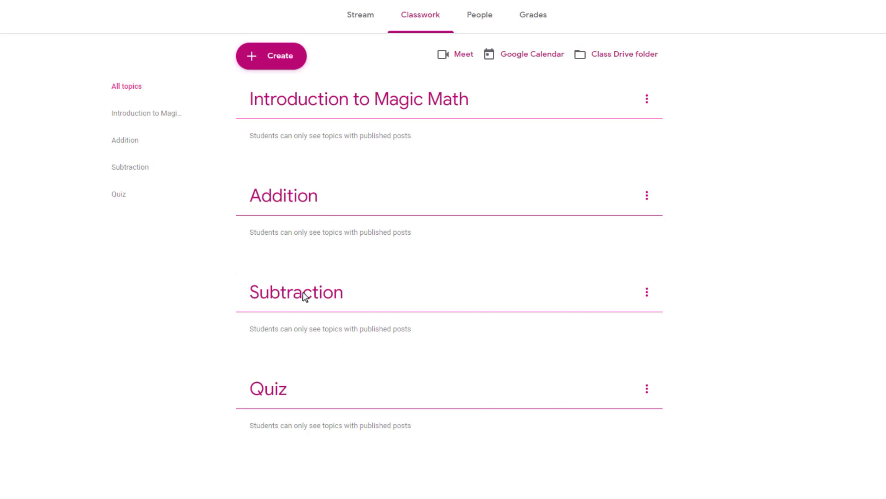
- Create a new classwork assignment titled "Assignment: Addition"
{"action": "left_click", "coordinate": [289, 63]}
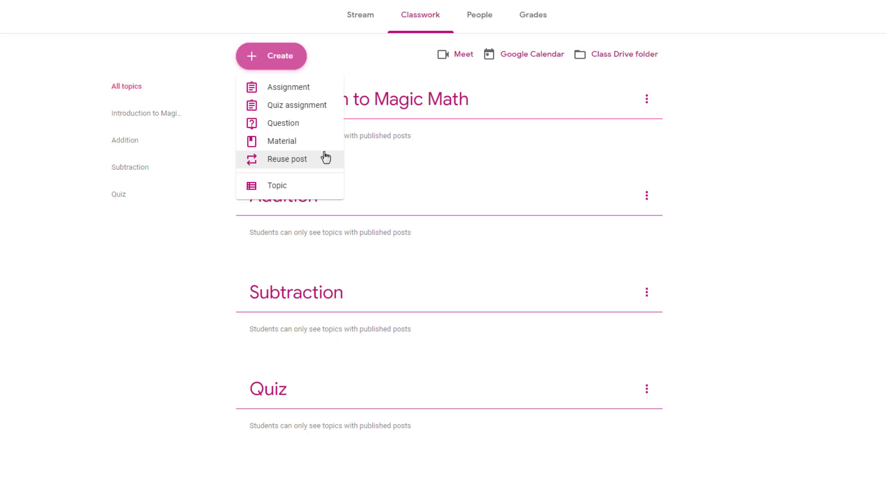
{"action": "left_click", "coordinate": [305, 87]}
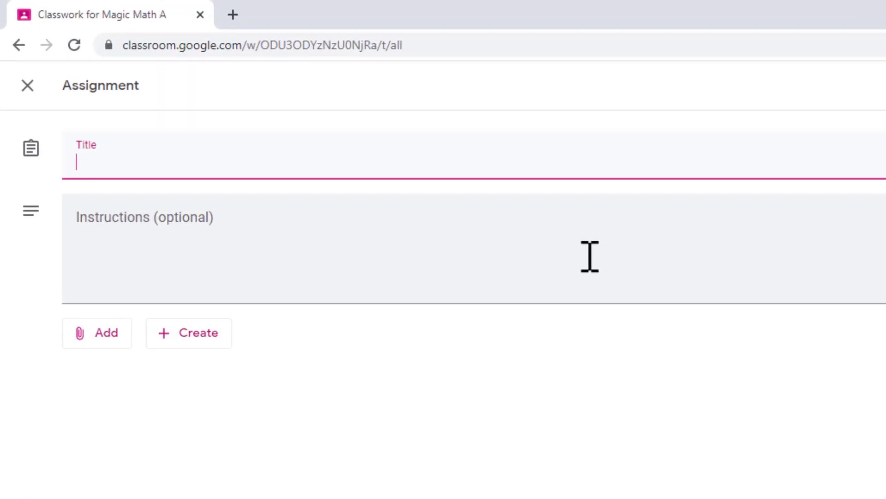
{"action": "type", "text": "Addition"}
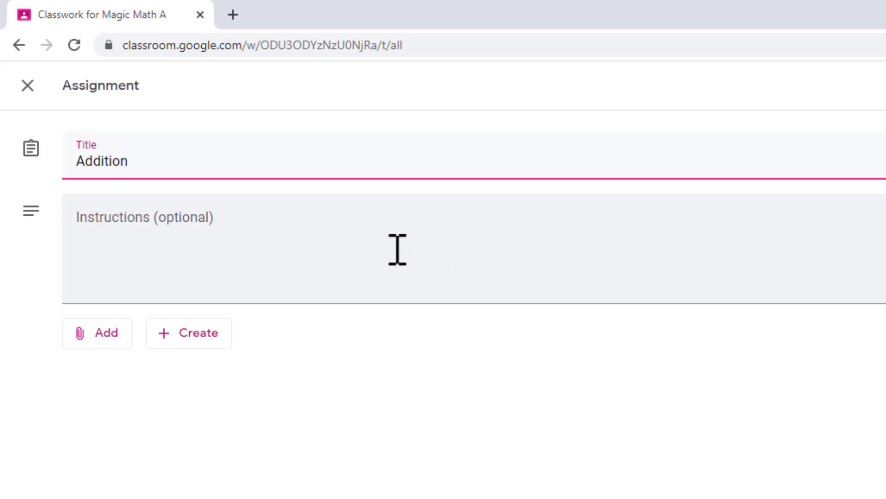
{"action": "key", "text": "Home"}
{"action": "type", "text": "Assignment:"}
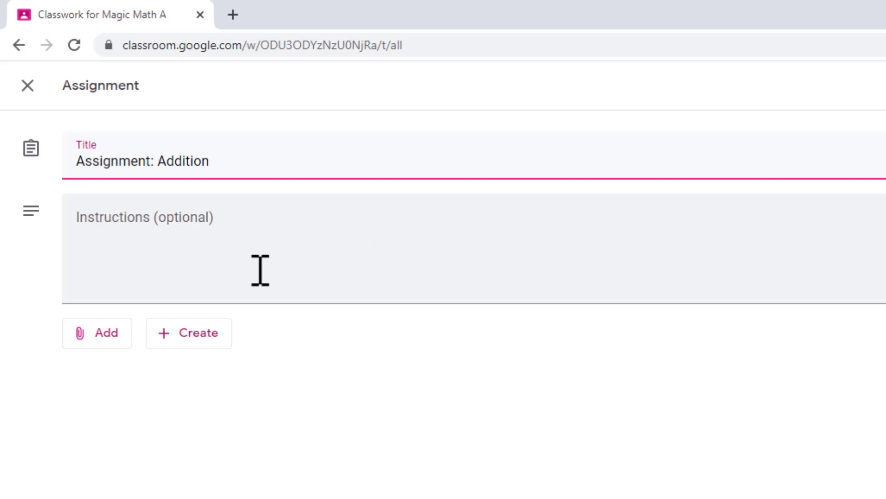
- Enter the assignment instructions "Please fill in this based on the questions on the document."
{"action": "left_click", "coordinate": [183, 238]}
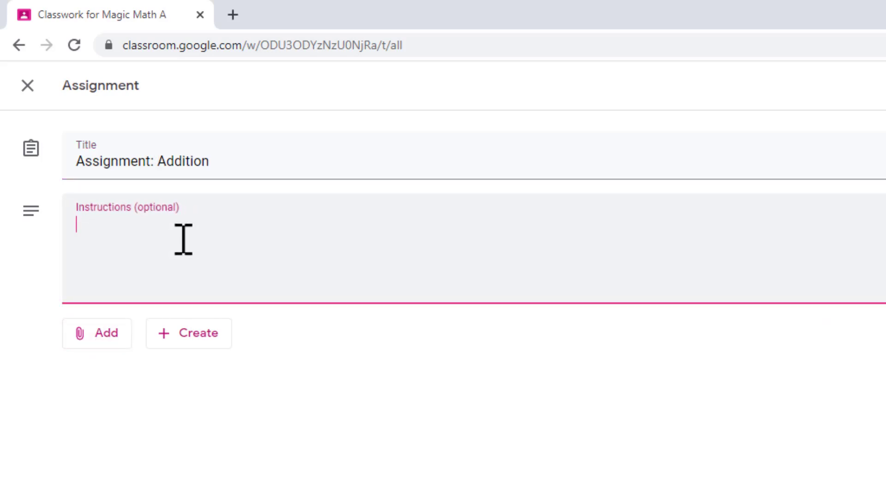
{"action": "type", "text": "Please fill in this based on the question"}
{"action": "key", "text": "BackSpace"}
{"action": "type", "text": "s on the document."}
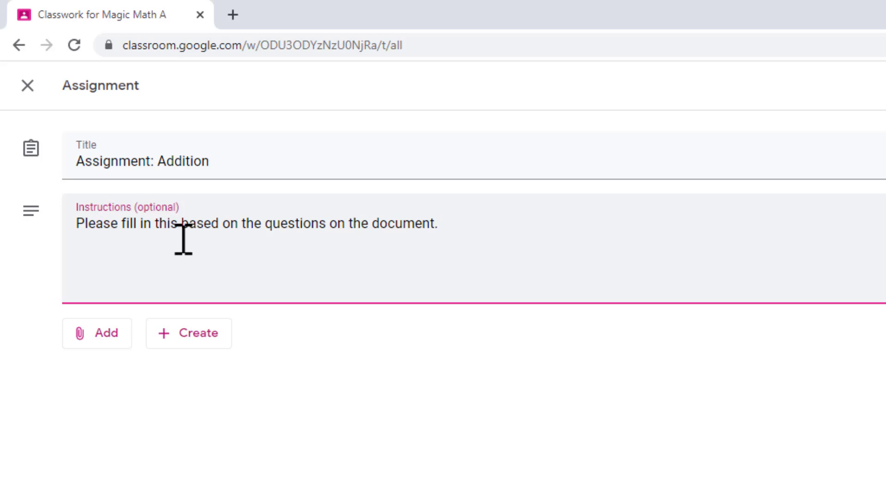
- Attach the Google Docs file "Add" from Google Drive to the assignment and have a copy made for each student
{"action": "left_click", "coordinate": [99, 344]}
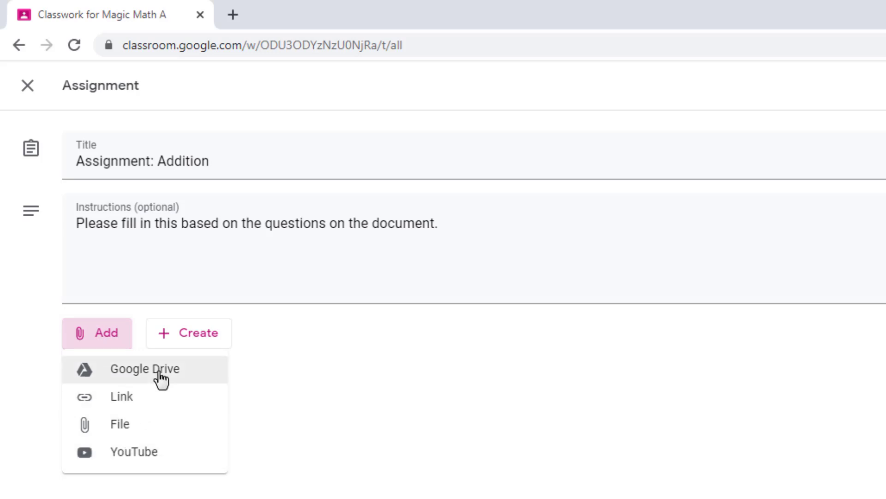
{"action": "left_click", "coordinate": [161, 378]}
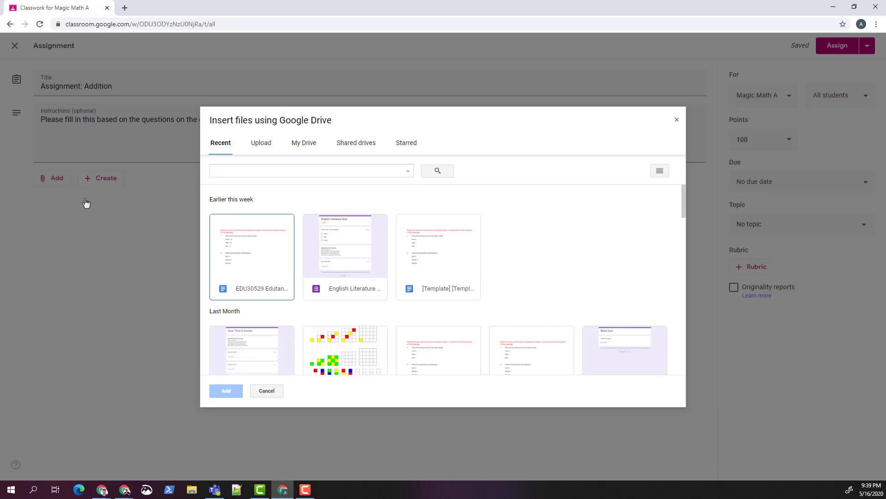
{"action": "scroll", "coordinate": [320, 260], "scroll_direction": "down", "scroll_amount": 2}
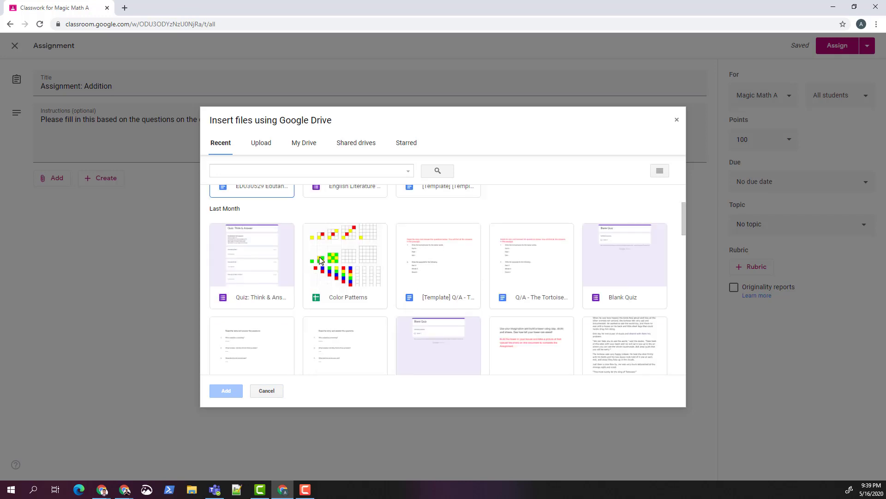
{"action": "scroll", "coordinate": [320, 260], "scroll_direction": "down", "scroll_amount": 2}
{"action": "scroll", "coordinate": [320, 260], "scroll_direction": "down", "scroll_amount": 1}
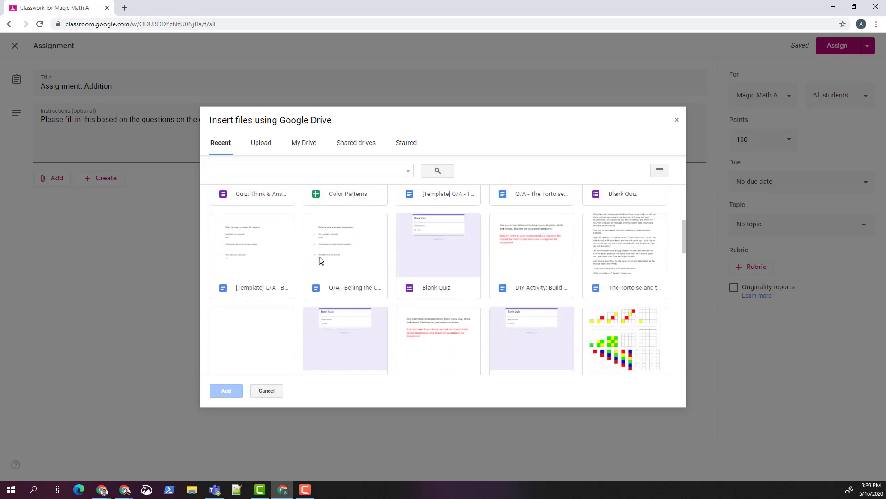
{"action": "scroll", "coordinate": [319, 260], "scroll_direction": "down", "scroll_amount": 4}
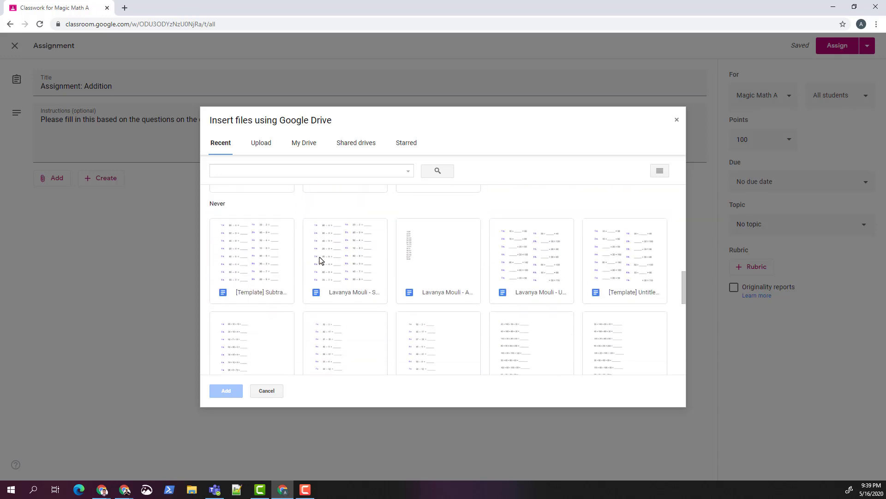
{"action": "scroll", "coordinate": [320, 260], "scroll_direction": "down", "scroll_amount": 8}
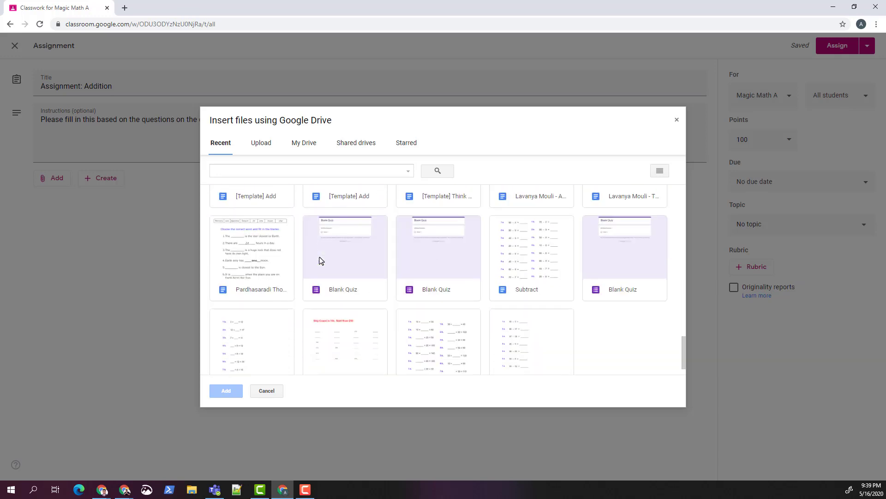
{"action": "scroll", "coordinate": [319, 261], "scroll_direction": "down", "scroll_amount": 1}
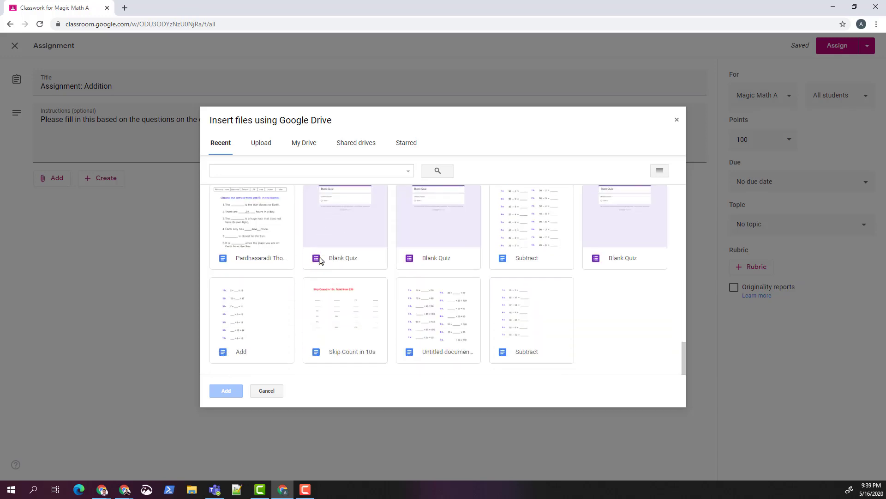
{"action": "left_click", "coordinate": [451, 305]}
{"action": "left_click", "coordinate": [249, 318]}
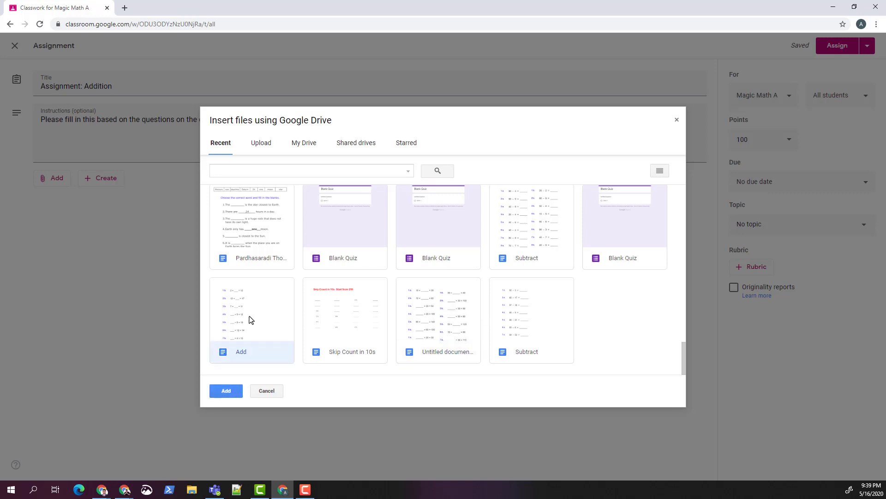
{"action": "left_click", "coordinate": [214, 389]}
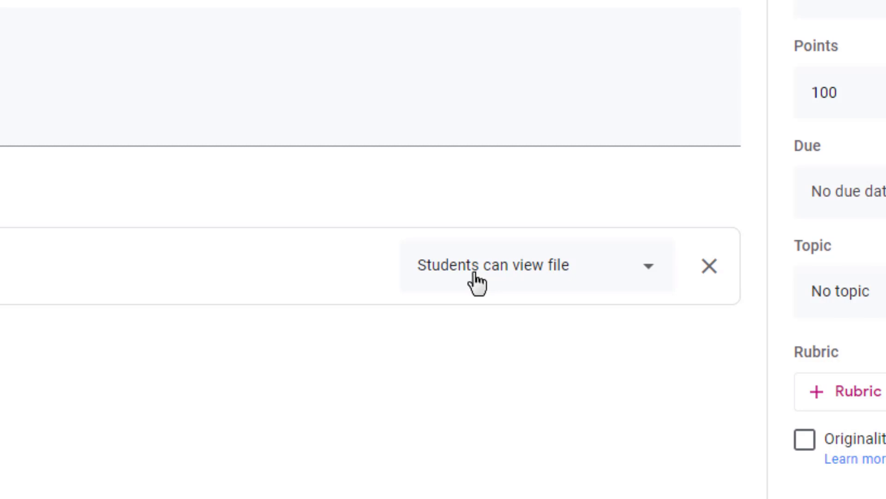
{"action": "left_click", "coordinate": [495, 290]}
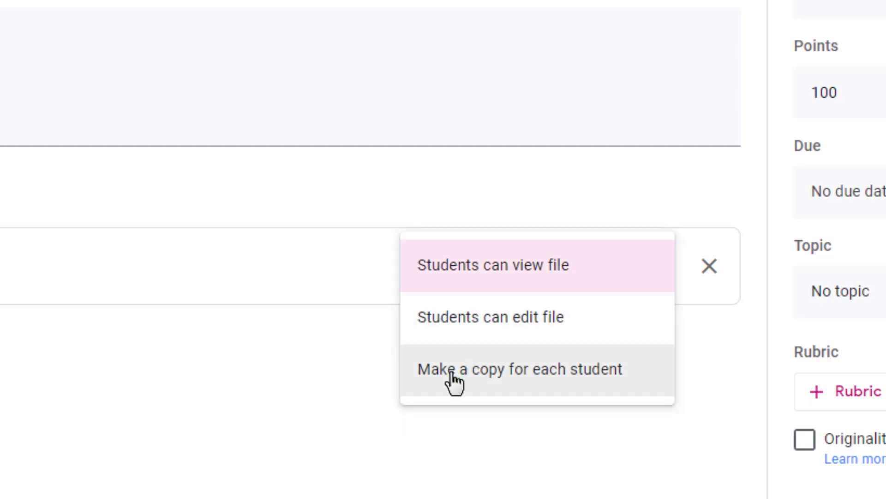
{"action": "left_click", "coordinate": [541, 383]}
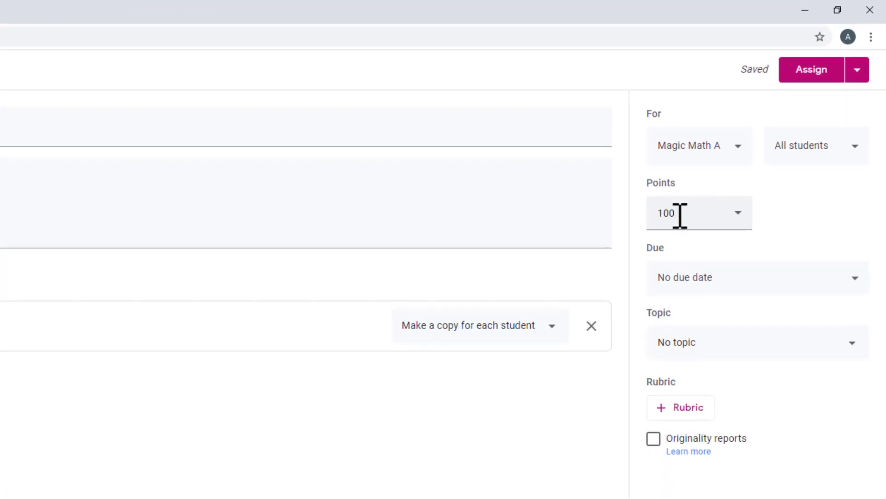
- Set the assignment's due date to May 21, 2020 at 11:59 PM
{"action": "left_click", "coordinate": [680, 215]}
{"action": "left_click", "coordinate": [763, 240]}
{"action": "left_click", "coordinate": [699, 280]}
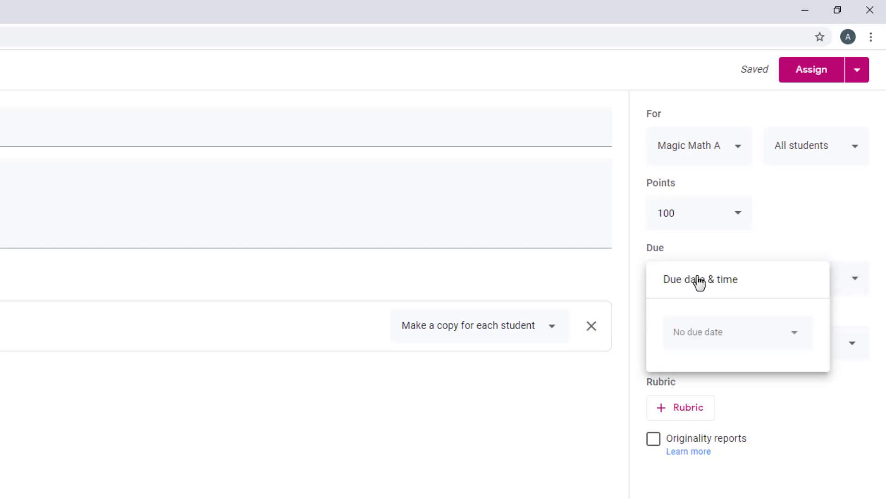
{"action": "left_click", "coordinate": [693, 336]}
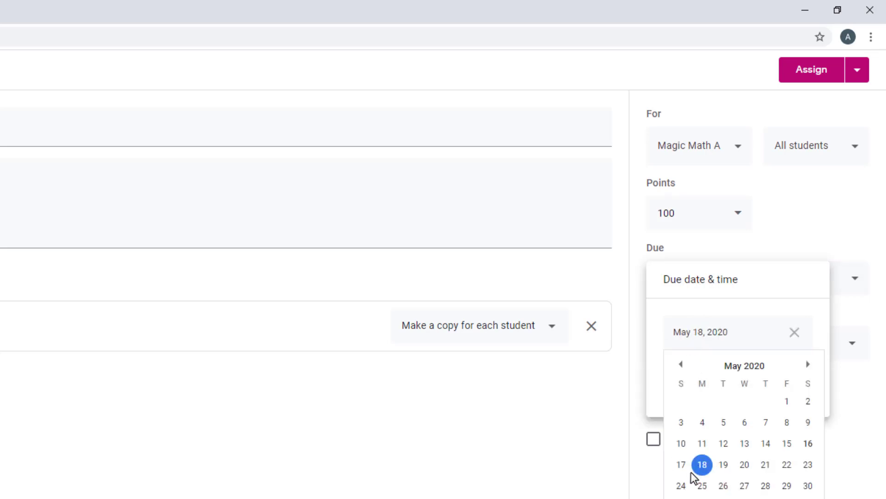
{"action": "left_click", "coordinate": [765, 466]}
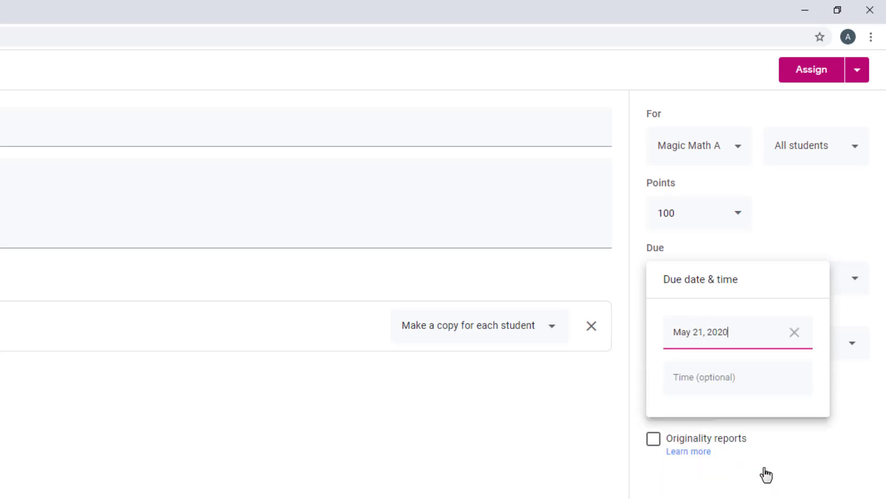
{"action": "left_click", "coordinate": [779, 379]}
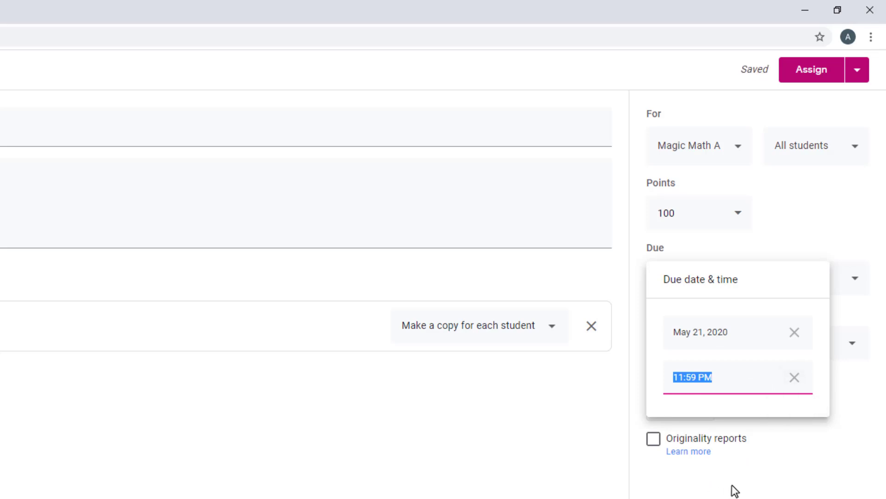
{"action": "left_click", "coordinate": [733, 486]}
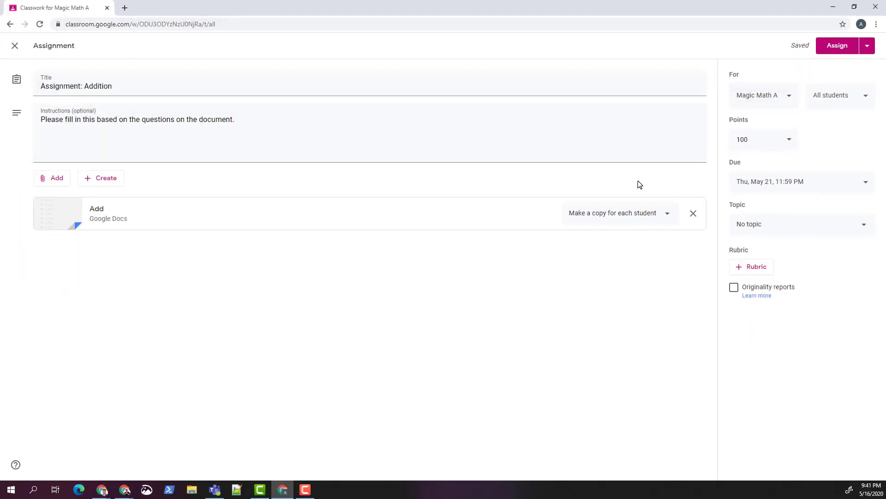
- File the assignment under the Addition topic and assign it immediately to all students of Magic Math A
{"action": "left_click", "coordinate": [762, 233]}
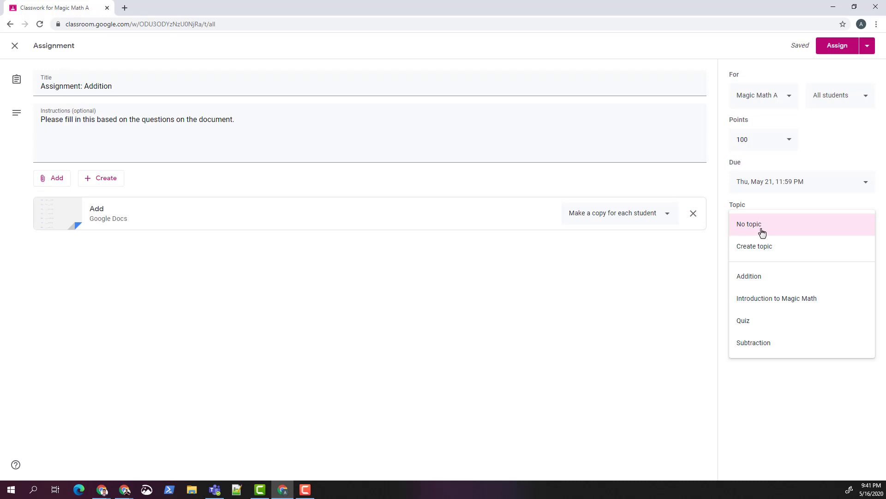
{"action": "left_click", "coordinate": [772, 281]}
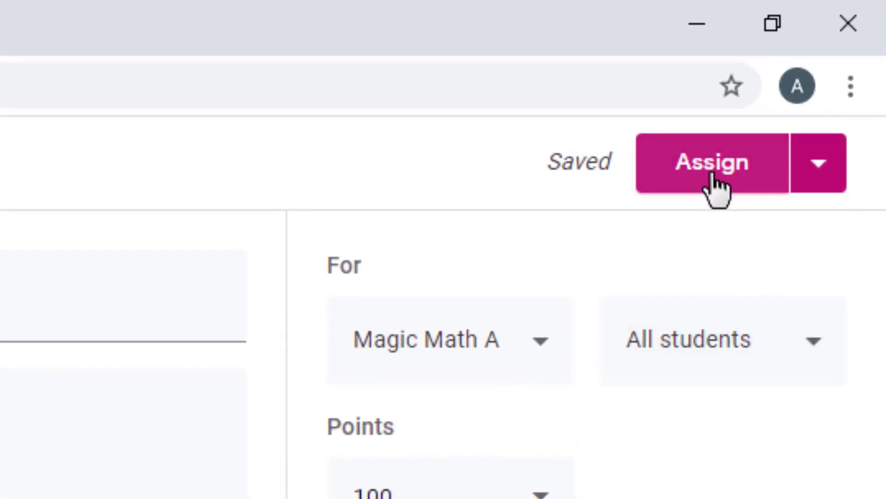
{"action": "left_click", "coordinate": [829, 188]}
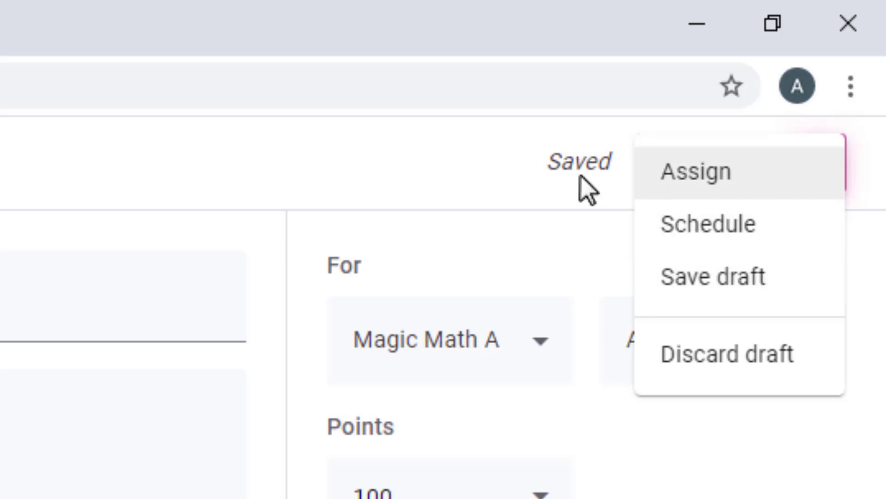
{"action": "left_click", "coordinate": [556, 222]}
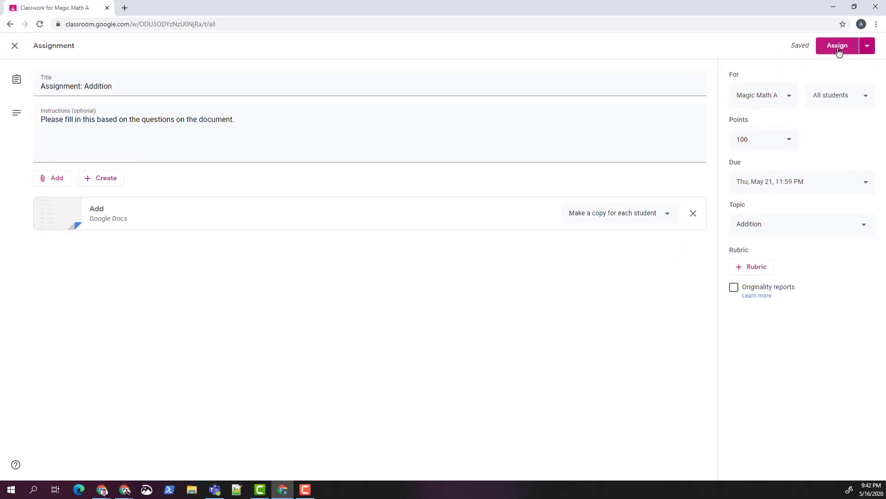
{"action": "left_click", "coordinate": [839, 50]}
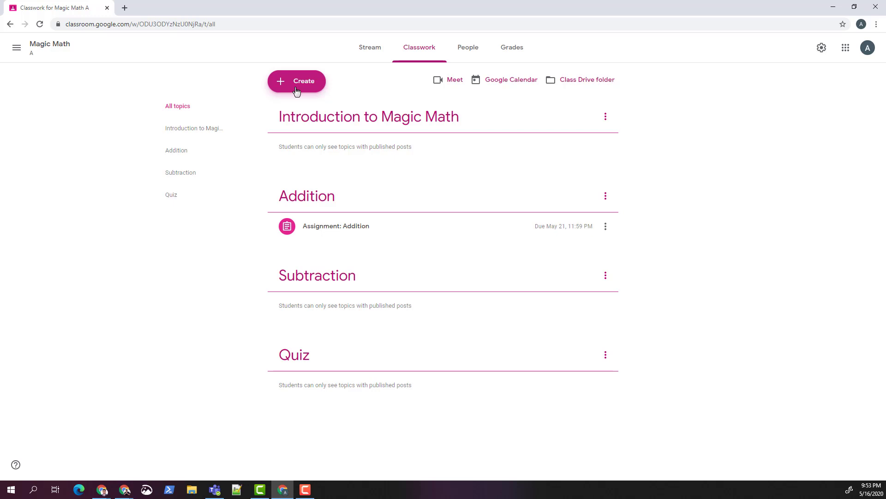
- Create a material titled "Magic Math 101" with the description "Here you will learn how to use magic math for addition and subtraction."
{"action": "left_click", "coordinate": [296, 91]}
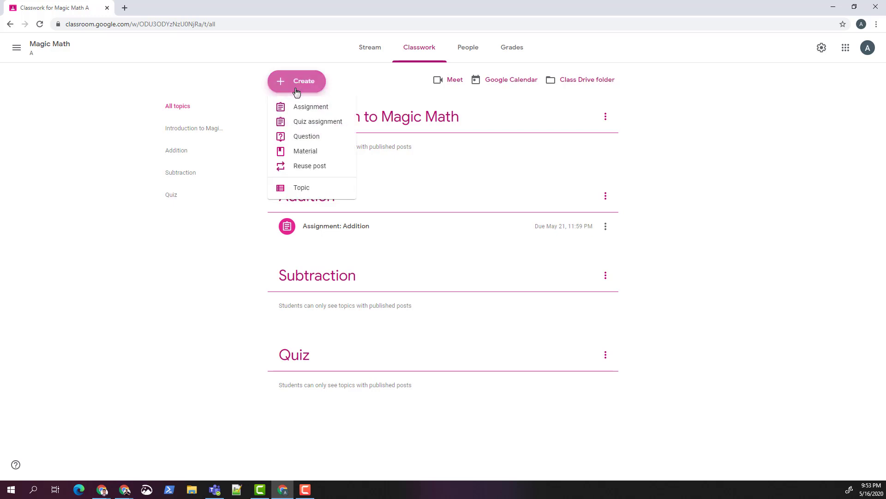
{"action": "left_click", "coordinate": [306, 154]}
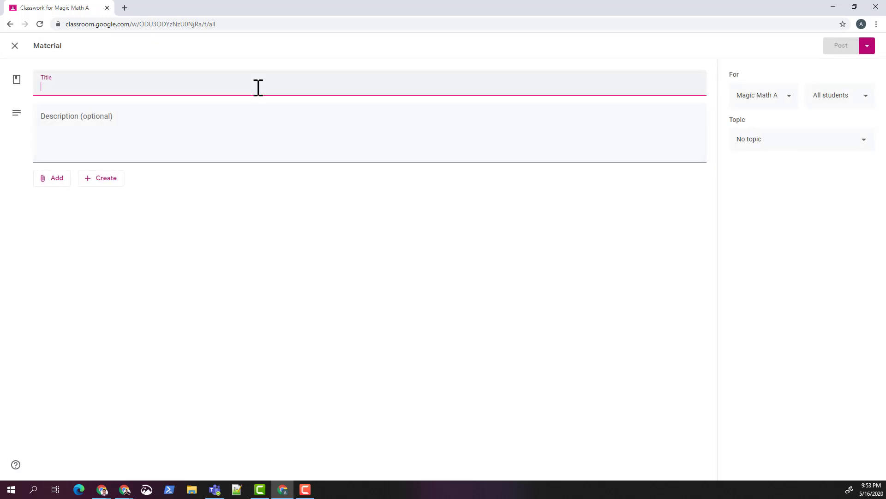
{"action": "type", "text": "Ma"}
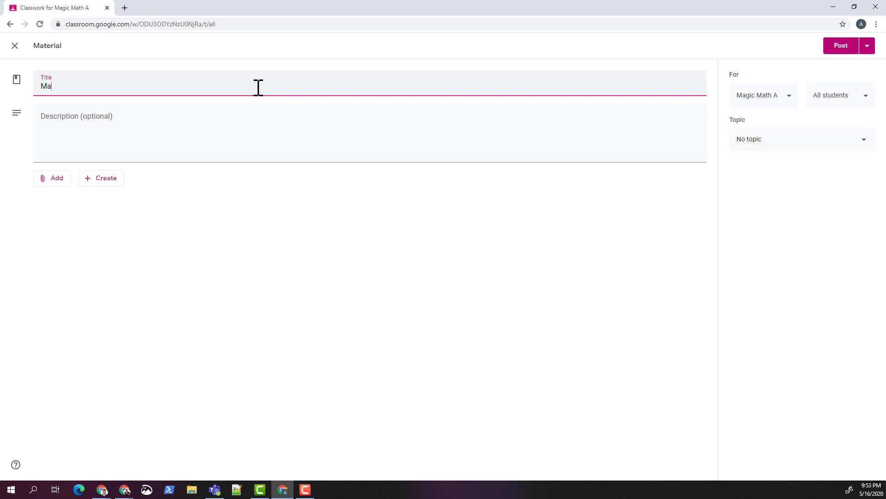
{"action": "type", "text": "gic Math 101"}
{"action": "key", "text": "Tab"}
{"action": "type", "text": "H"}
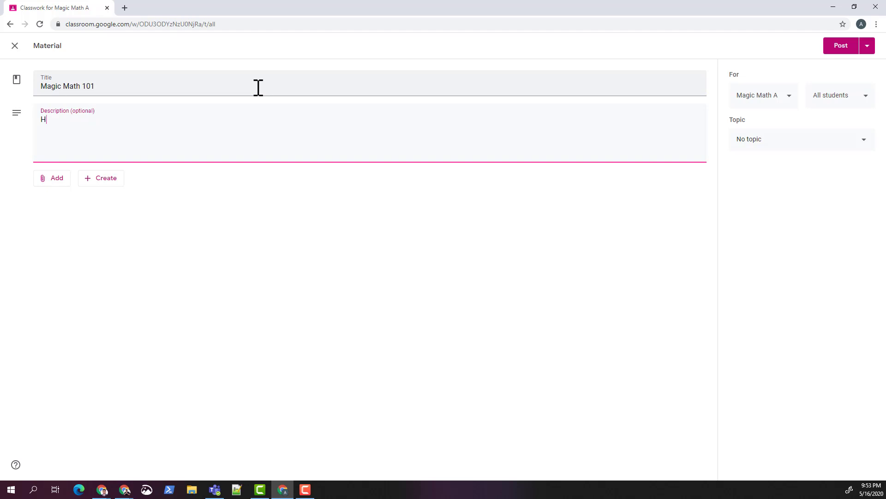
{"action": "type", "text": "ere you will learn how to use magic math for add"}
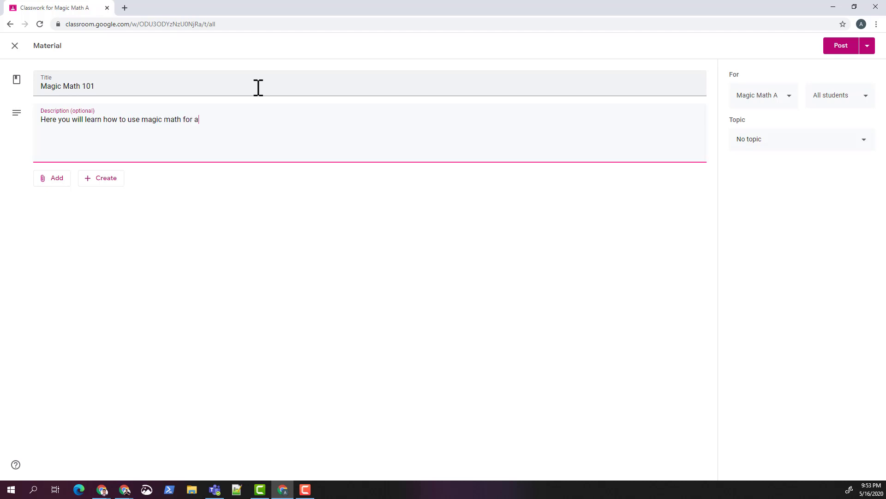
{"action": "type", "text": "ition and subtraction."}
{"action": "left_click", "coordinate": [273, 203]}
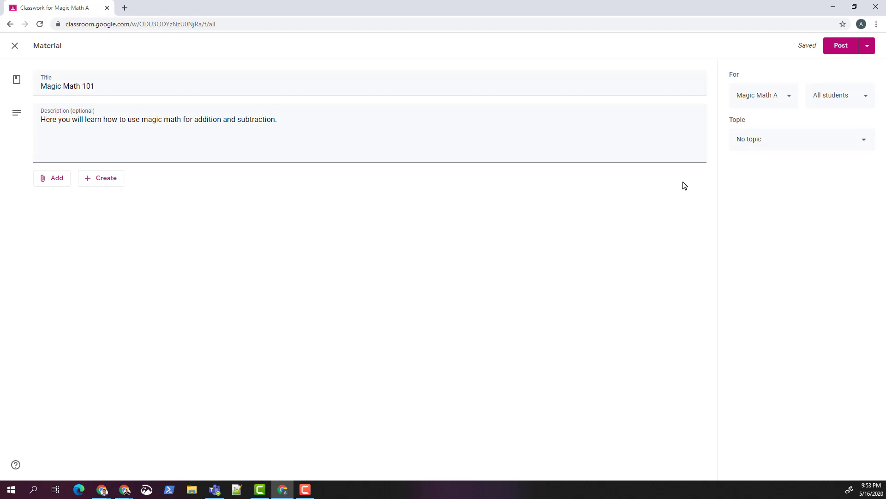
- File the Magic Math 101 material under the Introduction to Magic Math topic and post it to all students
{"action": "left_click", "coordinate": [774, 144]}
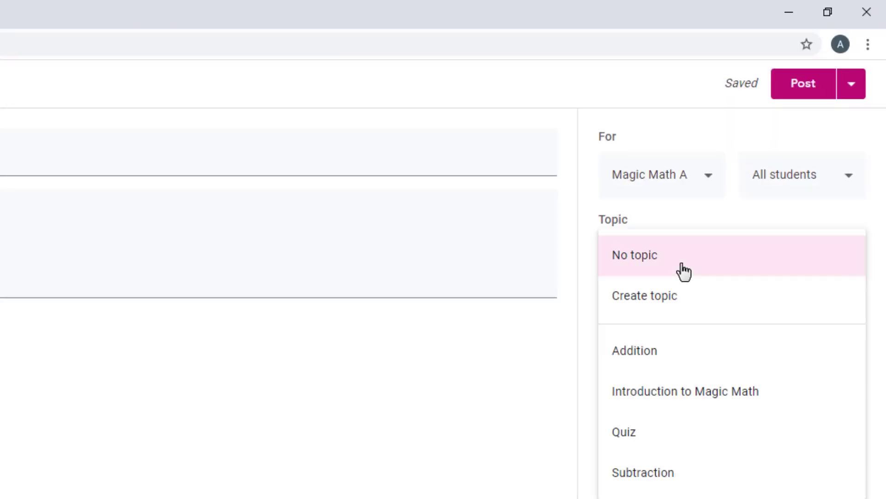
{"action": "left_click", "coordinate": [698, 397]}
{"action": "left_click", "coordinate": [810, 87]}
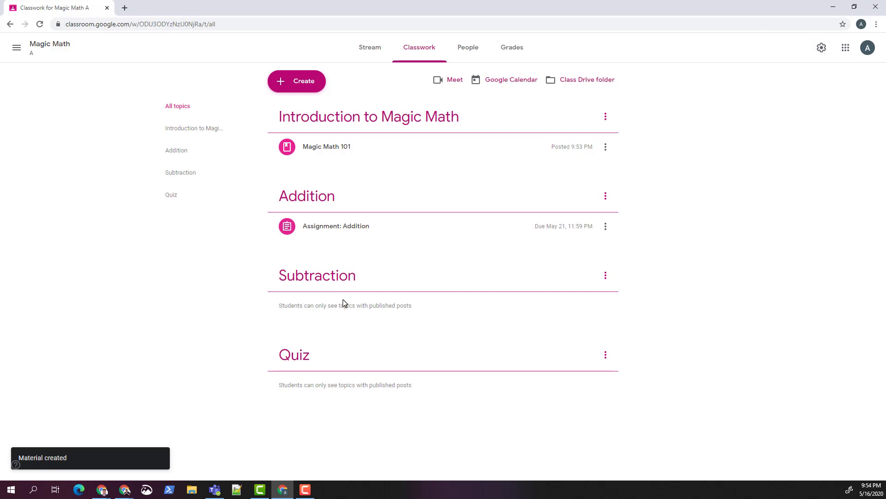
- Create a short-answer classwork question reading "Quick Question: What is 4 - 2?" without instructions
{"action": "left_click", "coordinate": [297, 87]}
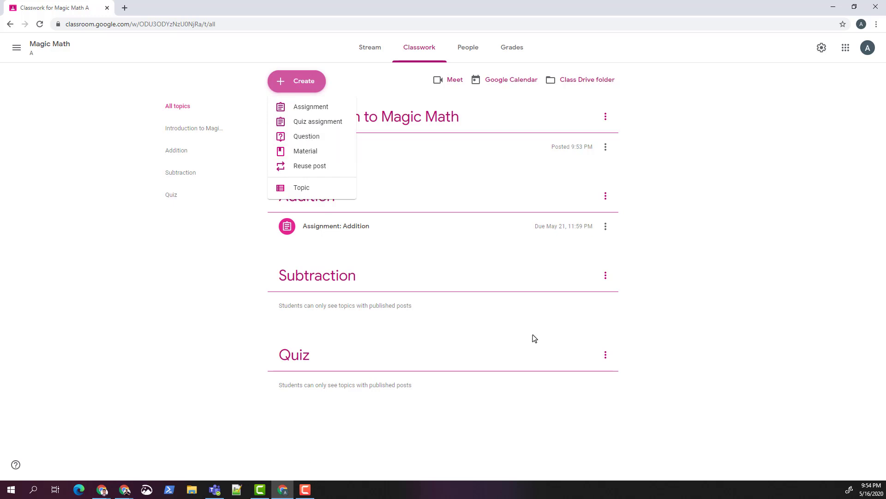
{"action": "left_click", "coordinate": [304, 140]}
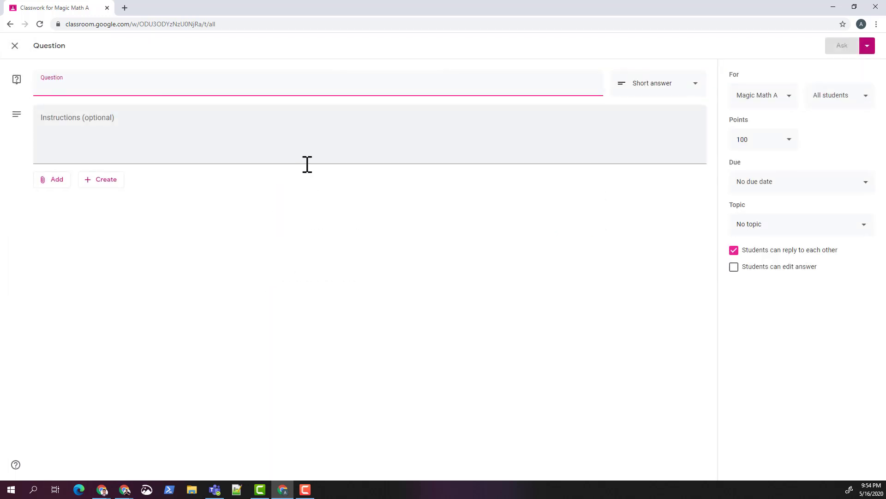
{"action": "type", "text": "Quick Question"}
{"action": "key", "text": "Tab"}
{"action": "left_click", "coordinate": [401, 83]}
{"action": "type", "text": ": What is 4 "}
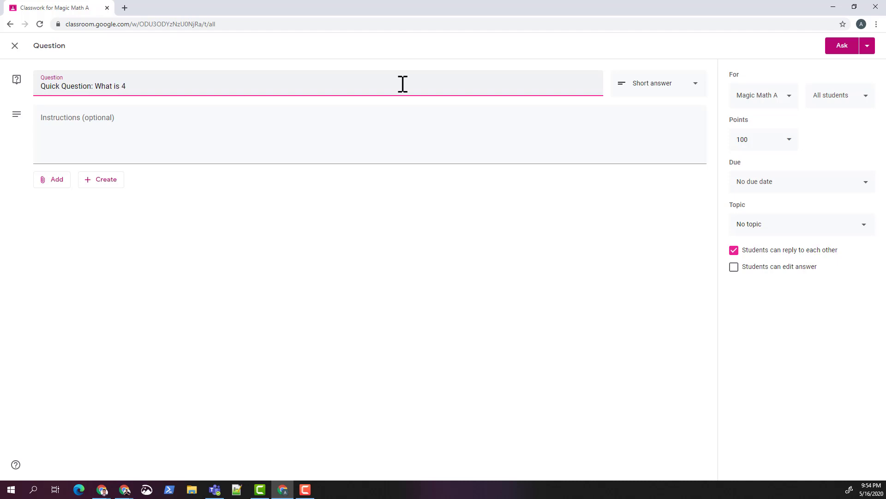
{"action": "type", "text": "- 2?"}
{"action": "left_click", "coordinate": [372, 138]}
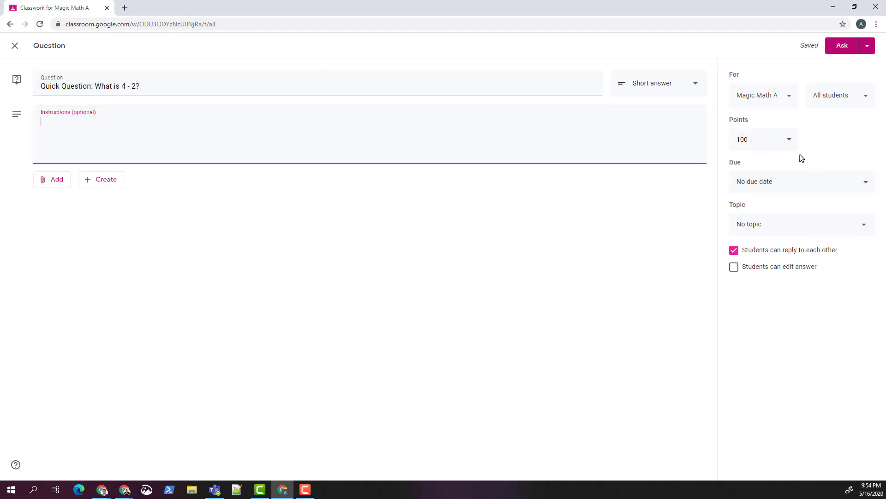
- File the question under the Subtraction topic and ask it immediately to all students of Magic Math A
{"action": "left_click", "coordinate": [794, 230]}
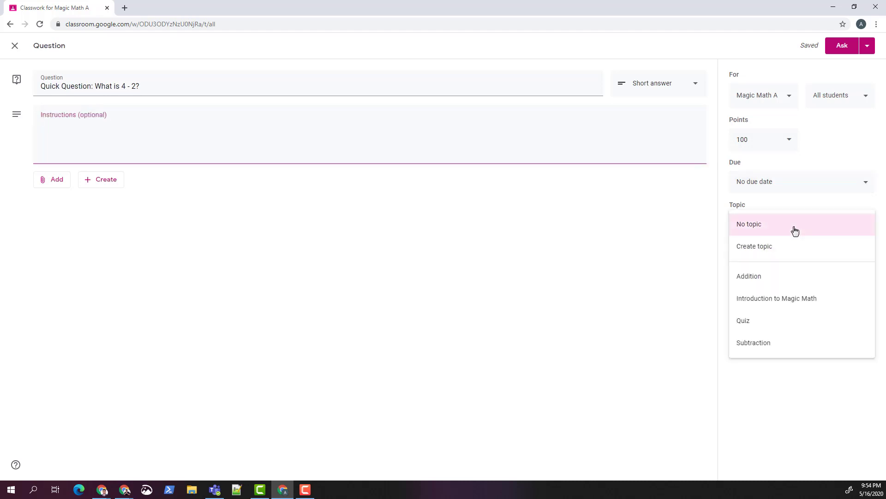
{"action": "left_click", "coordinate": [780, 342]}
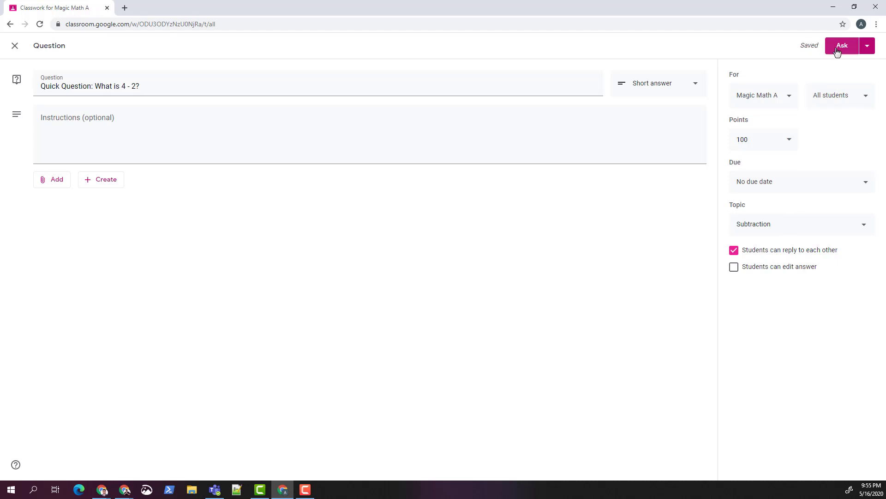
{"action": "left_click", "coordinate": [868, 48]}
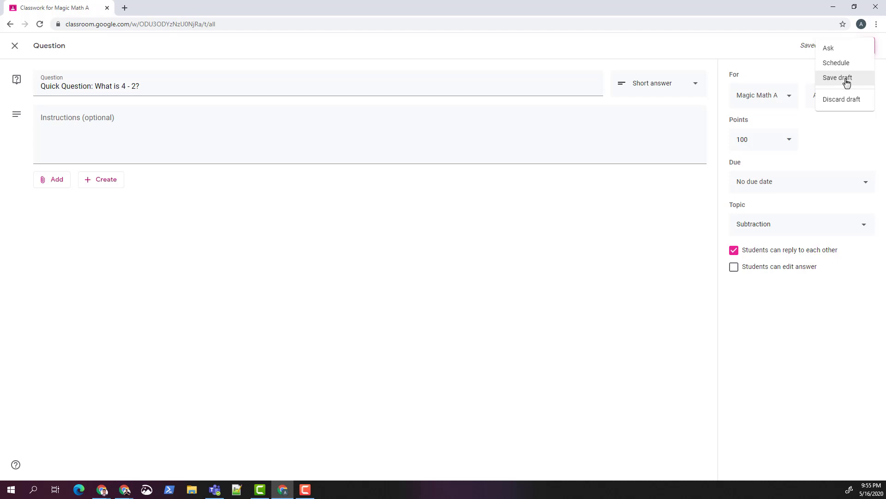
{"action": "left_click", "coordinate": [736, 60]}
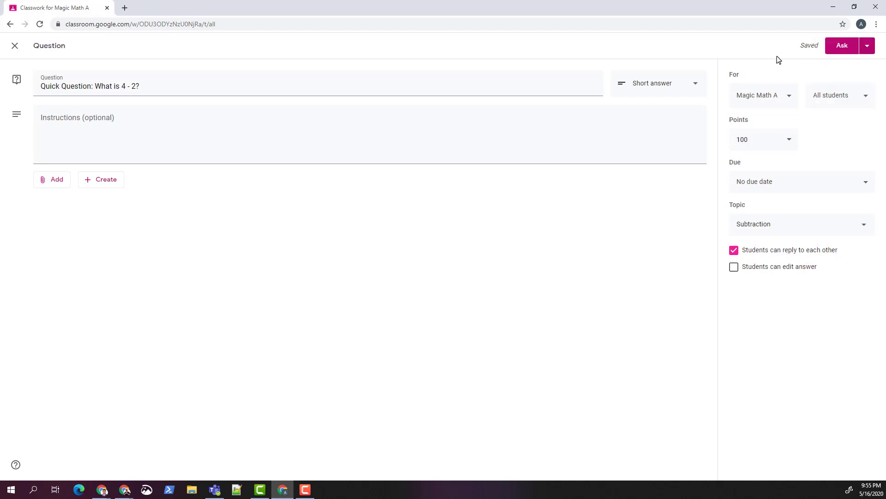
{"action": "left_click", "coordinate": [840, 48]}
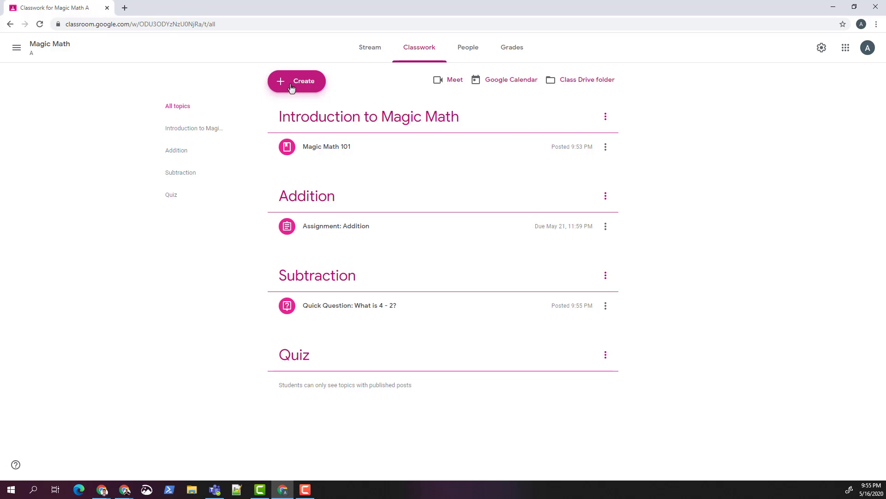
- Create a quiz assignment titled "Magic Math Quiz" in the classwork
{"action": "left_click", "coordinate": [291, 88]}
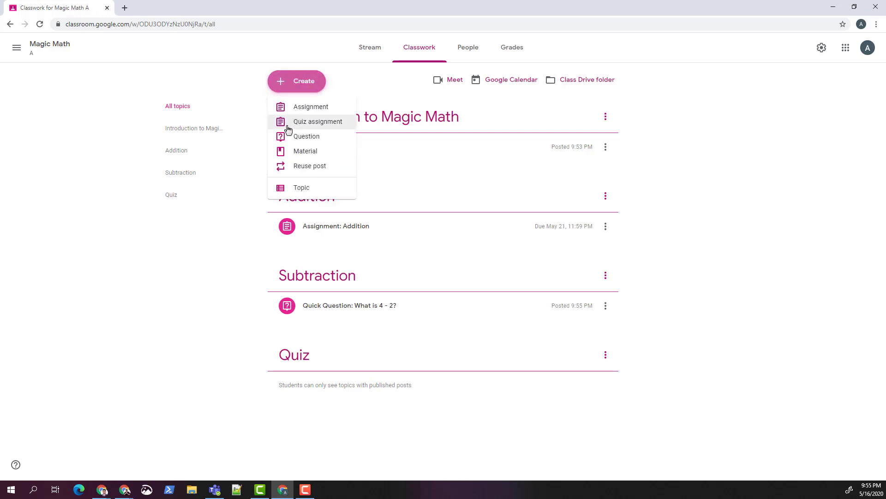
{"action": "left_click", "coordinate": [287, 126]}
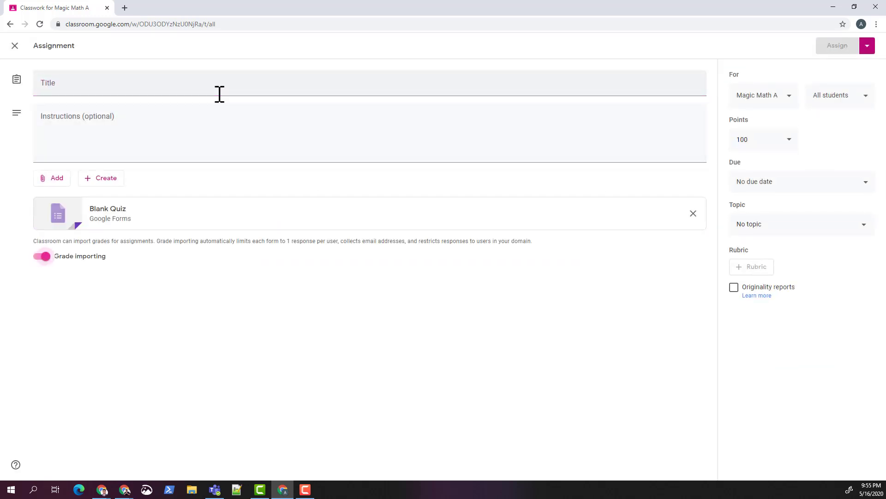
{"action": "left_click", "coordinate": [219, 94]}
{"action": "type", "text": "Ma"}
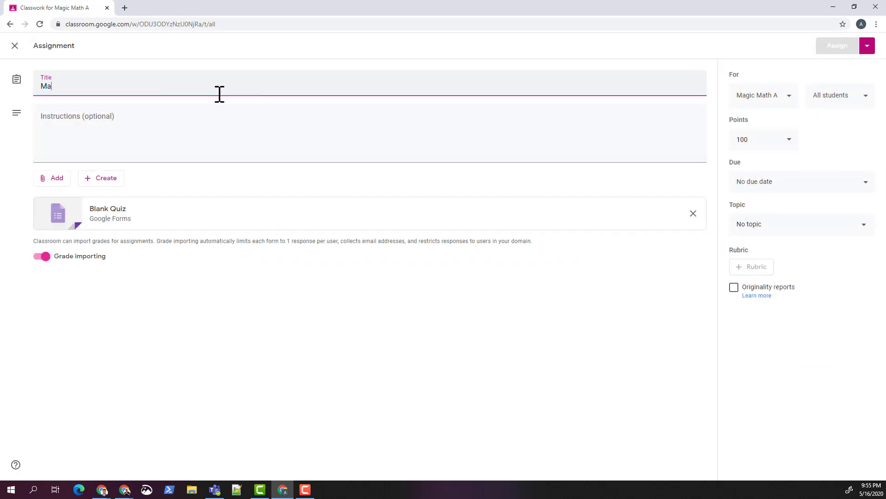
{"action": "type", "text": "gic Math Quiz"}
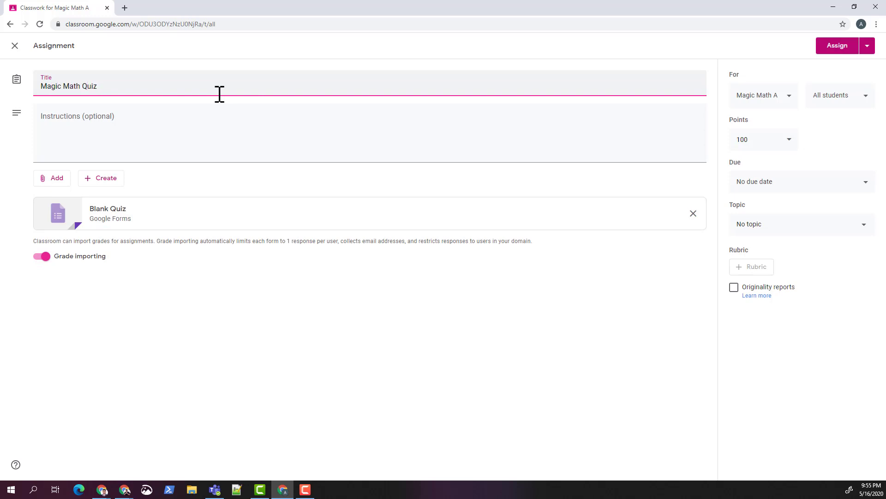
{"action": "left_click", "coordinate": [186, 155]}
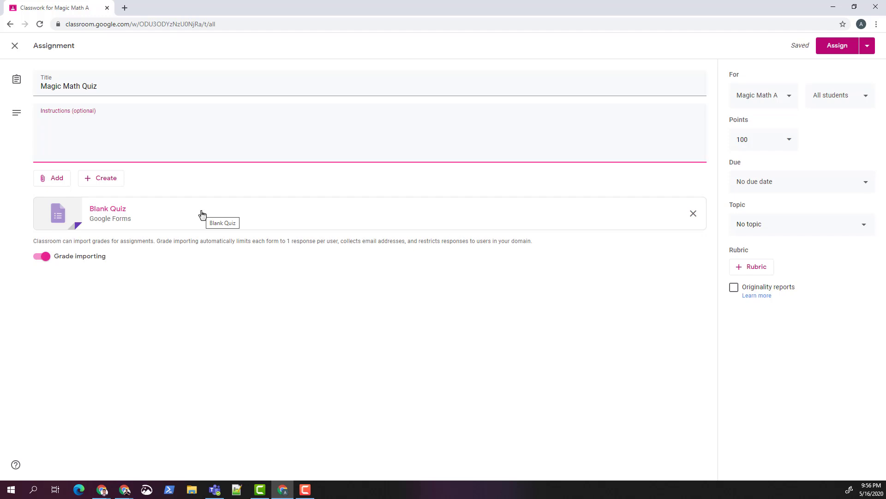
- Open the attached Blank Quiz in Google Forms and change the form's title to "Magic Math Quiz - Part of Course"
{"action": "left_click", "coordinate": [110, 214]}
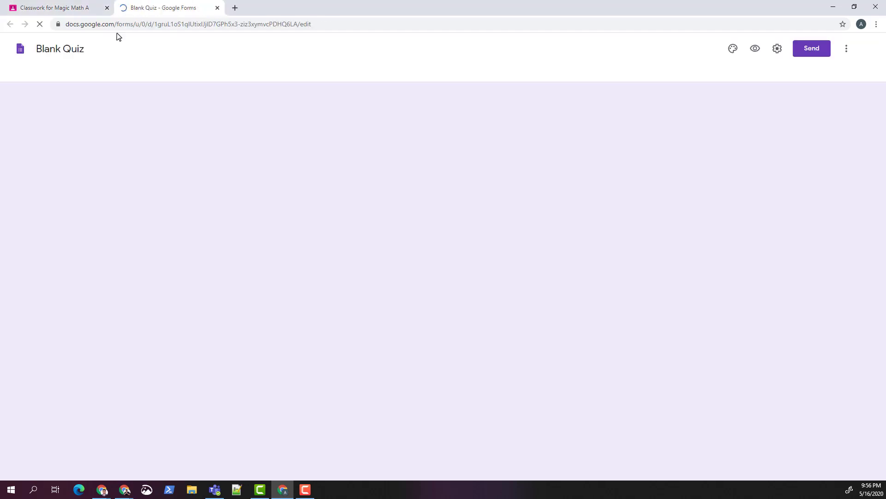
{"action": "left_click", "coordinate": [351, 113]}
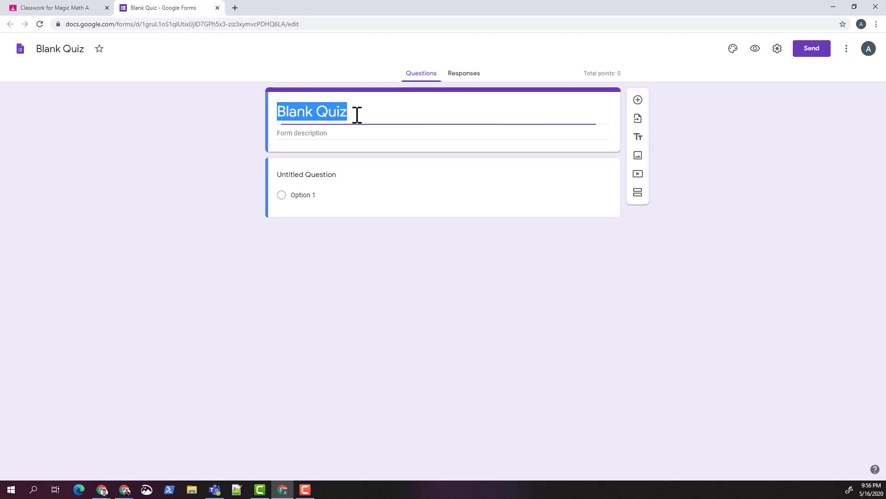
{"action": "type", "text": "Magic "}
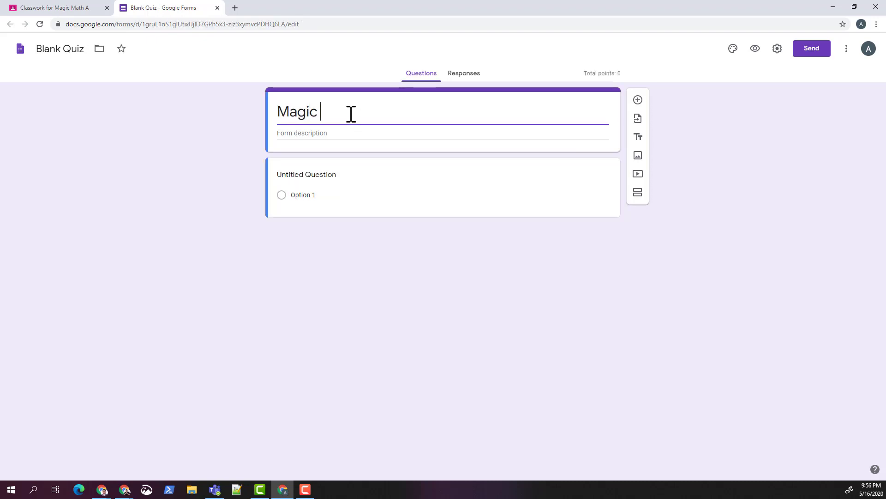
{"action": "type", "text": "Math Qu"}
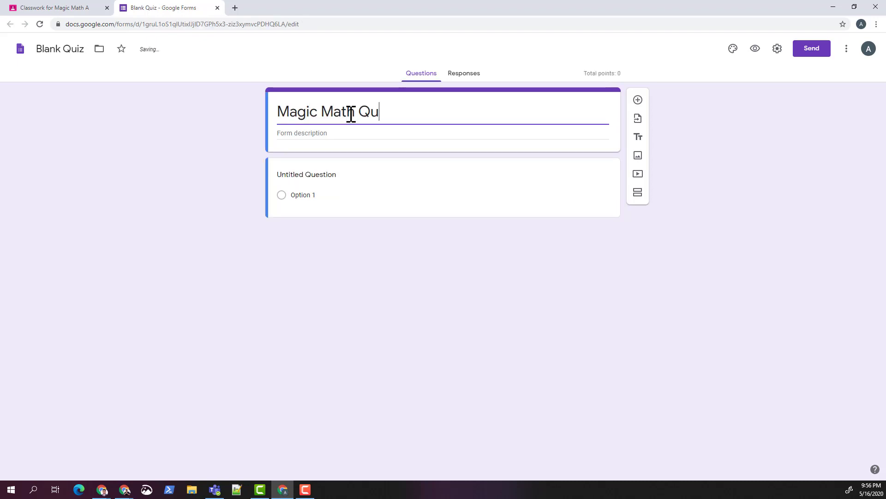
{"action": "type", "text": "iz - Part of A"}
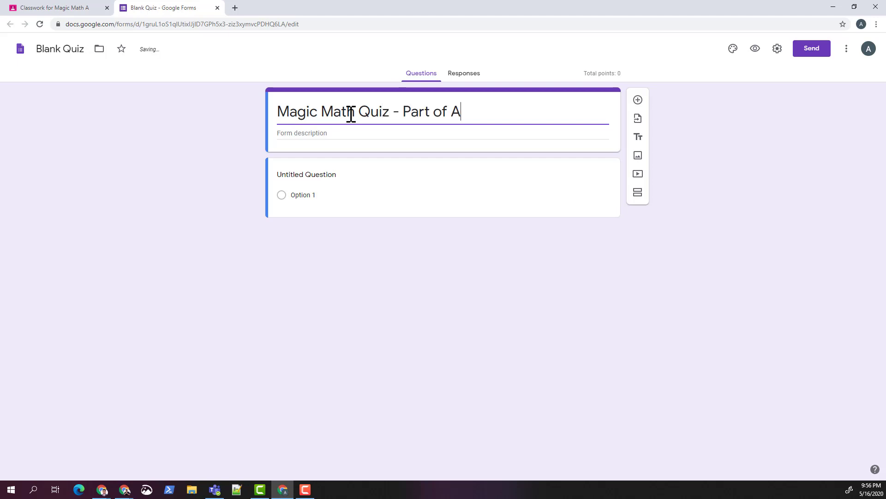
{"action": "key", "text": "BackSpace"}
{"action": "type", "text": "Course"}
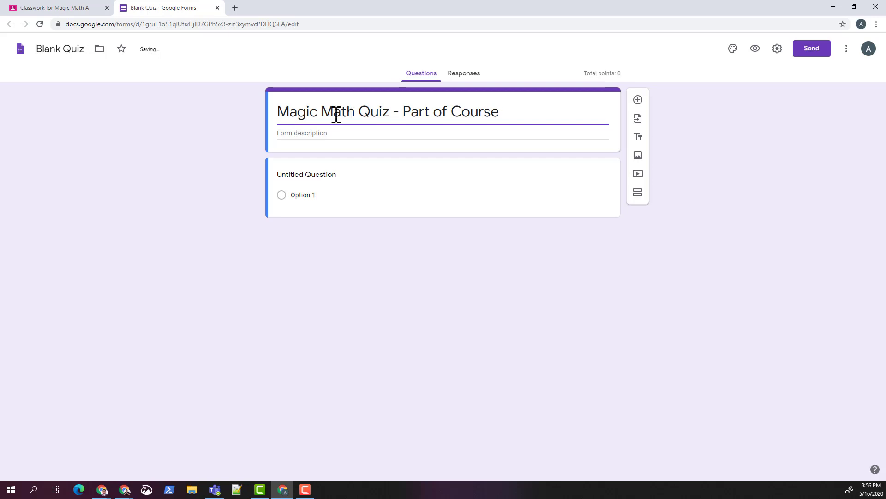
{"action": "left_click", "coordinate": [237, 116]}
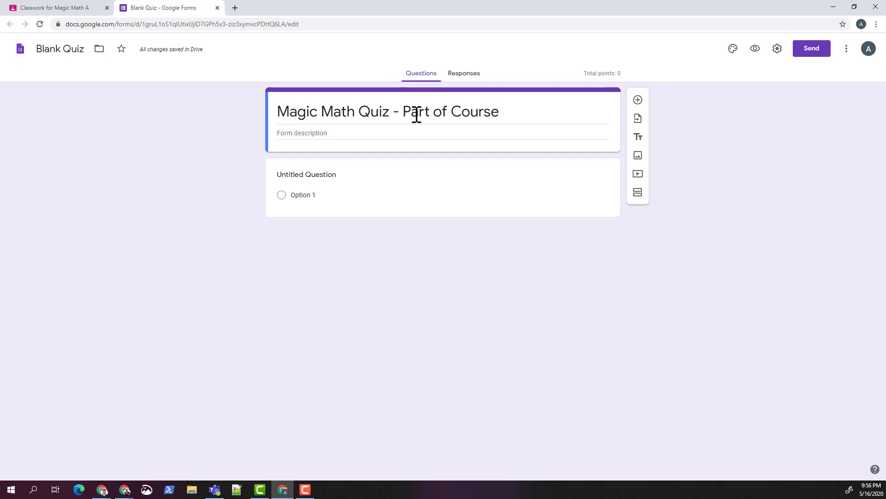
- Copy the form's title and use it to rename the form file as "Magic Math Quiz - Part of Course"
{"action": "triple_click", "coordinate": [417, 116]}
{"action": "key", "text": "ctrl+c"}
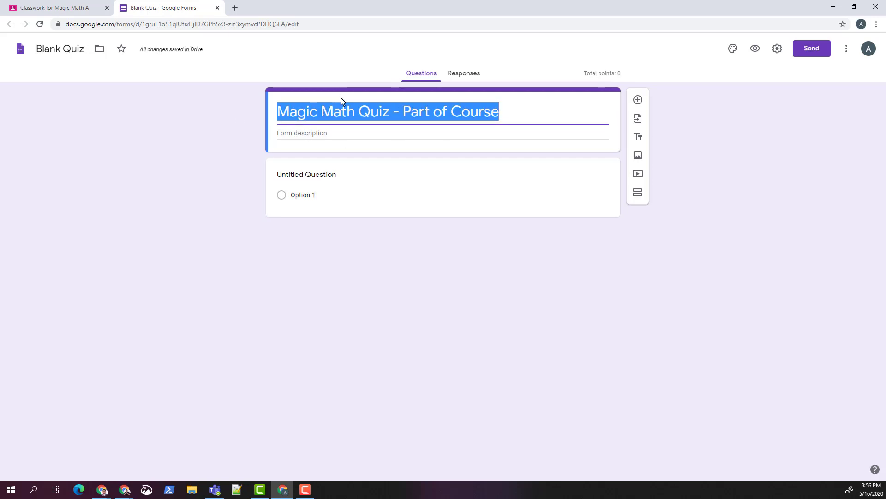
{"action": "left_click", "coordinate": [74, 48]}
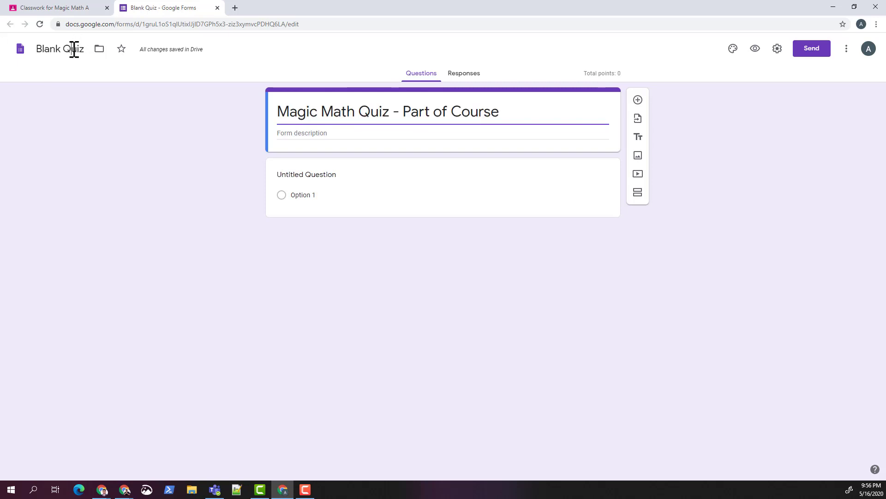
{"action": "key", "text": "ctrl+a"}
{"action": "key", "text": "ctrl+v"}
{"action": "left_click", "coordinate": [87, 172]}
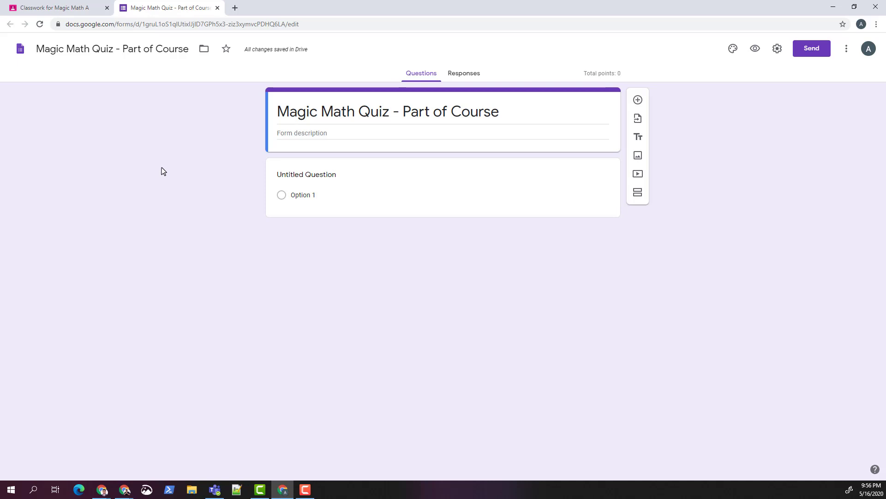
- Replace the untitled question's text with "What is 5+7?"
{"action": "left_click", "coordinate": [319, 179]}
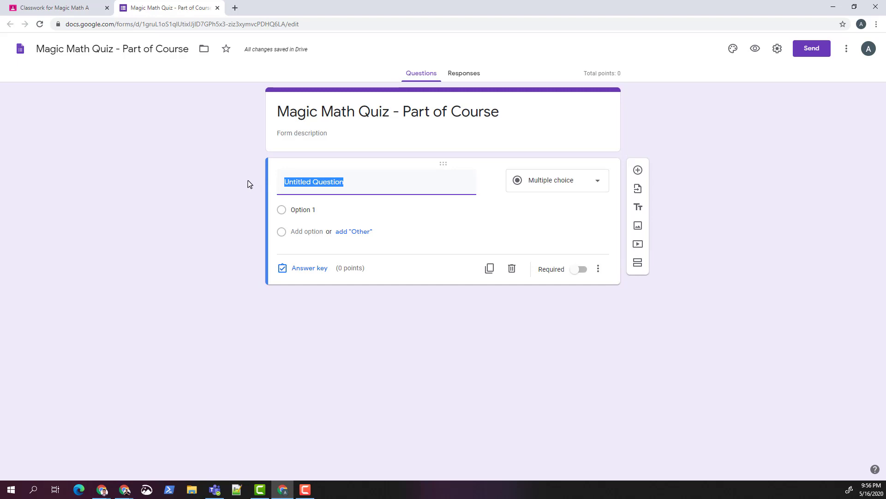
{"action": "type", "text": "What "}
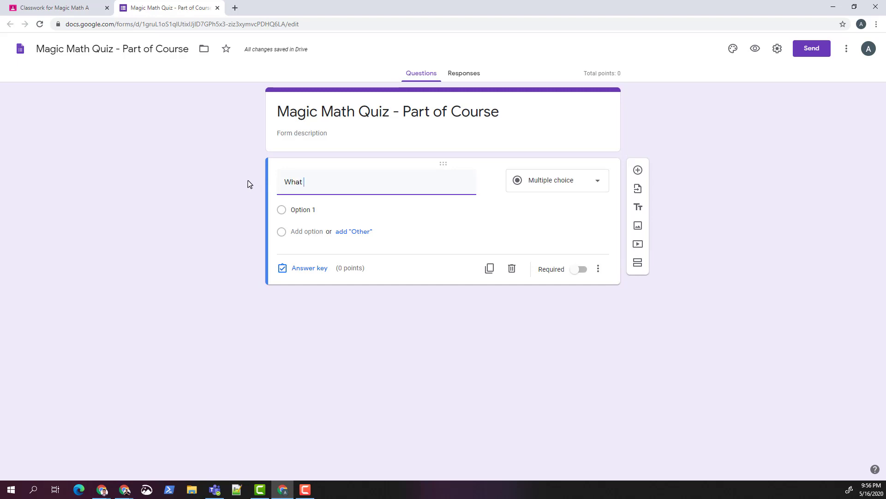
{"action": "type", "text": "is 5"}
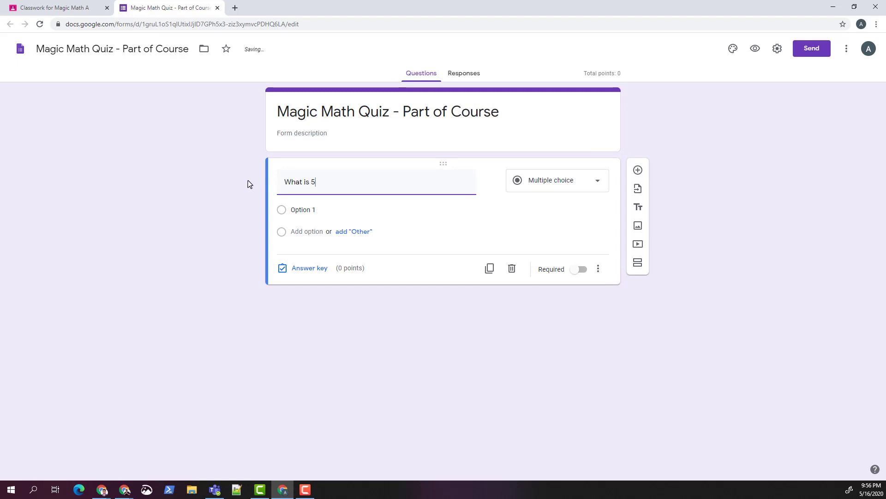
{"action": "type", "text": "+7?"}
- Give the 5+7 question the answer options 10, 12, 11 and 8
{"action": "left_click", "coordinate": [300, 210]}
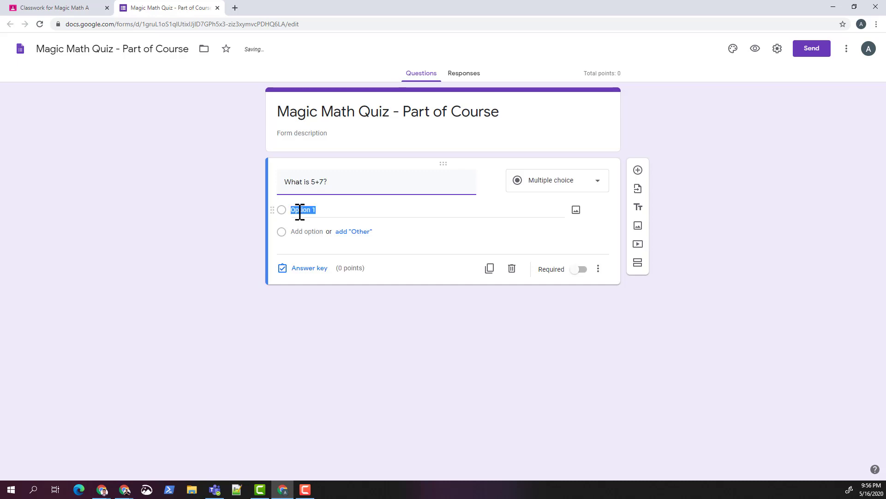
{"action": "type", "text": "10"}
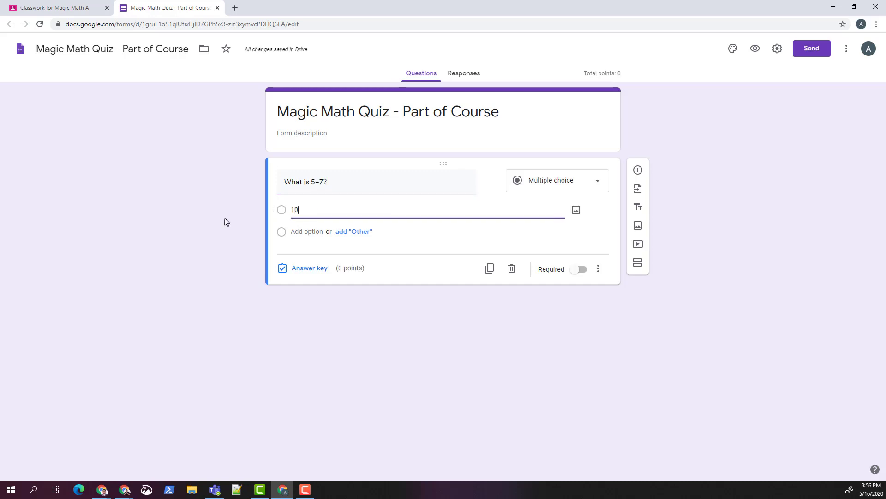
{"action": "key", "text": "Return"}
{"action": "type", "text": "12"}
{"action": "key", "text": "Return"}
{"action": "type", "text": "11"}
{"action": "key", "text": "Return"}
{"action": "type", "text": "8"}
{"action": "left_click", "coordinate": [251, 216]}
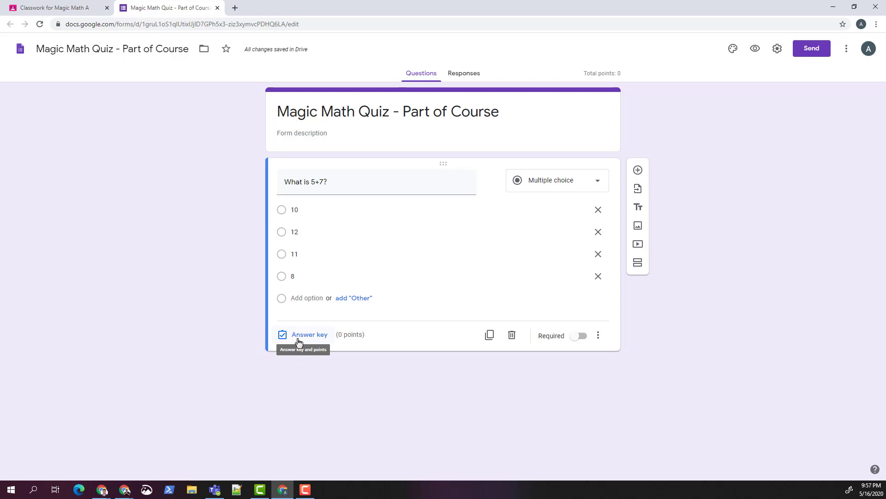
- Mark 12 as the correct answer worth 1 point and make the 5+7 question required
{"action": "left_click", "coordinate": [298, 343]}
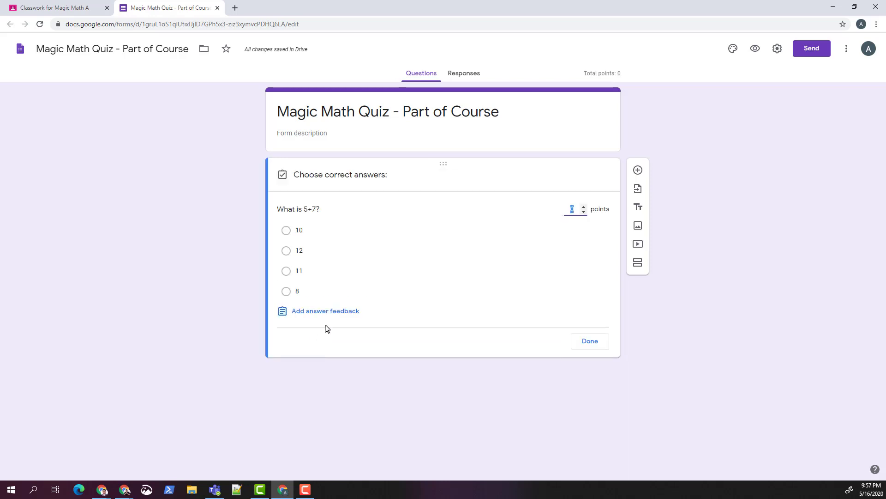
{"action": "left_click", "coordinate": [286, 251]}
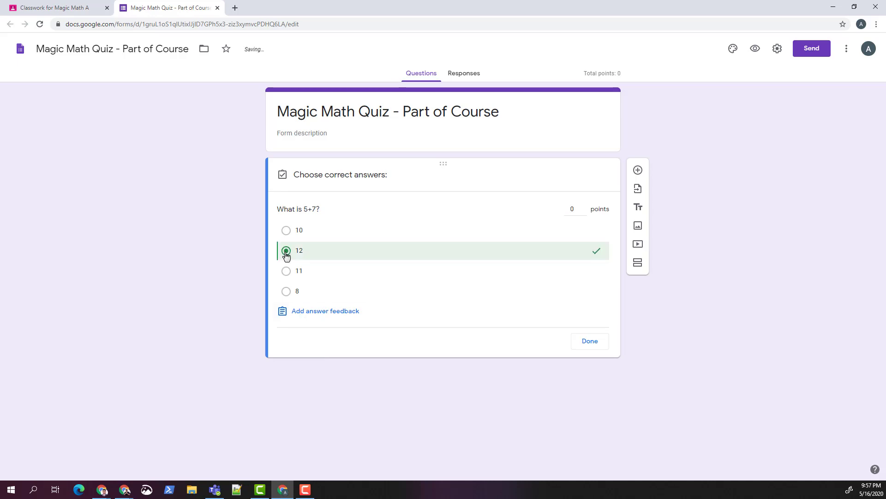
{"action": "left_click", "coordinate": [573, 213]}
{"action": "type", "text": "1"}
{"action": "left_click", "coordinate": [591, 341]}
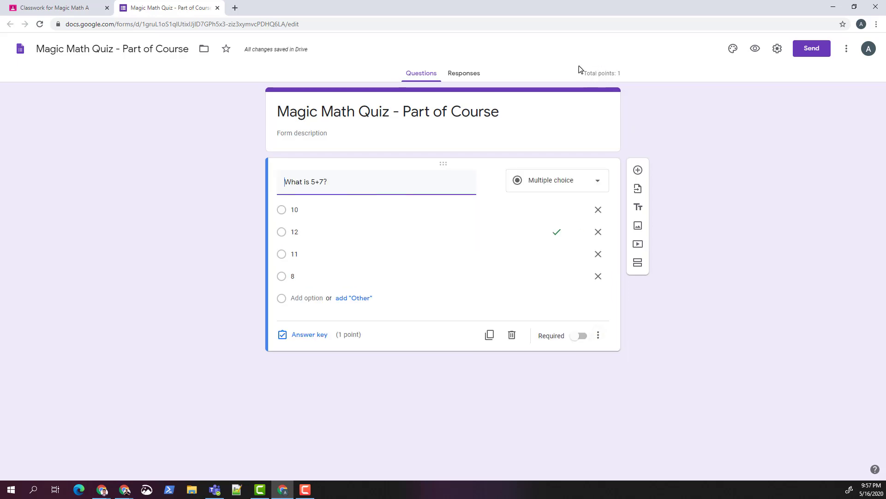
{"action": "left_click_drag", "start_coordinate": [584, 72], "coordinate": [626, 73]}
{"action": "left_click", "coordinate": [579, 340]}
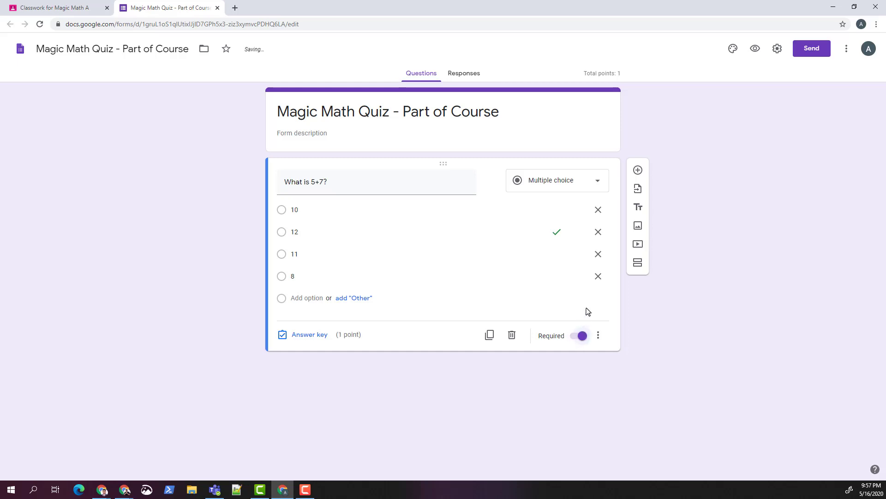
- Add a multiple-choice question "What is 10-2?" with the options 8, 10, 12 and 6
{"action": "left_click", "coordinate": [637, 170]}
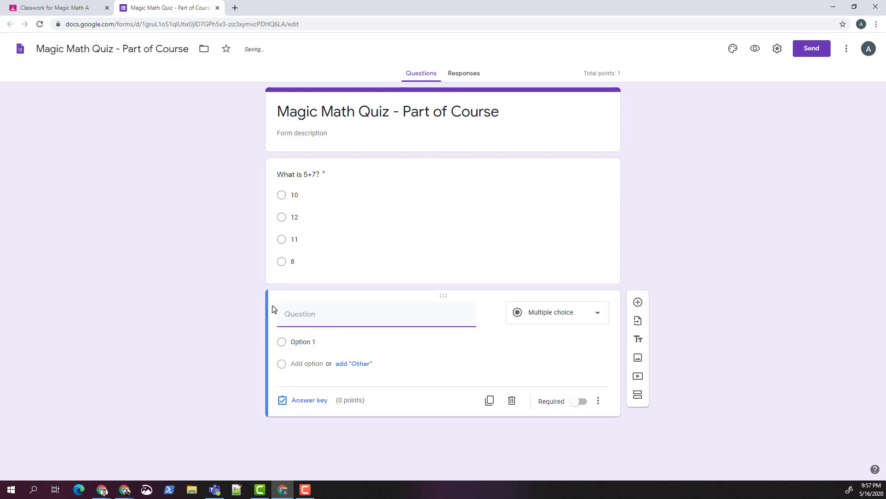
{"action": "type", "text": "What is 10-2?"}
{"action": "left_click", "coordinate": [300, 344]}
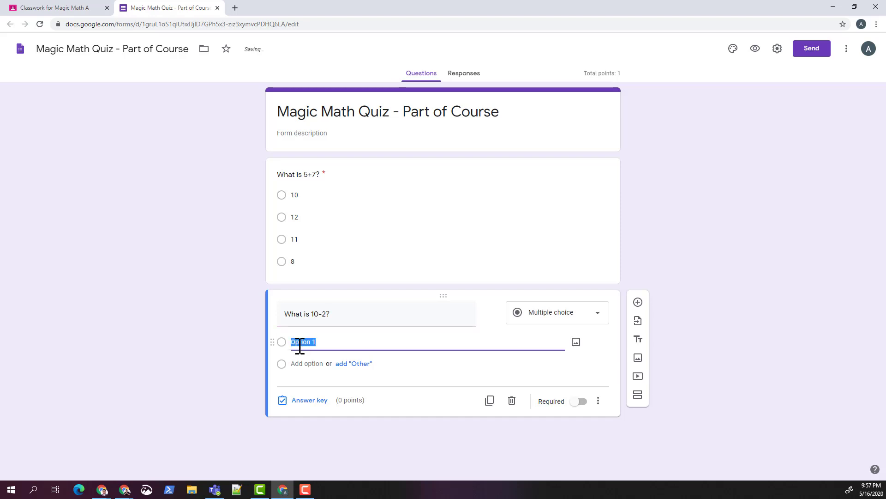
{"action": "type", "text": "8-"}
{"action": "key", "text": "BackSpace"}
{"action": "key", "text": "BackSpace"}
{"action": "type", "text": "8"}
{"action": "key", "text": "Return"}
{"action": "type", "text": "10"}
{"action": "key", "text": "Return"}
{"action": "type", "text": "12"}
{"action": "key", "text": "Return"}
{"action": "type", "text": "6"}
- Mark 8 as the correct answer worth 1 point and make the 10-2 question required
{"action": "scroll", "coordinate": [252, 397], "scroll_direction": "down", "scroll_amount": 1}
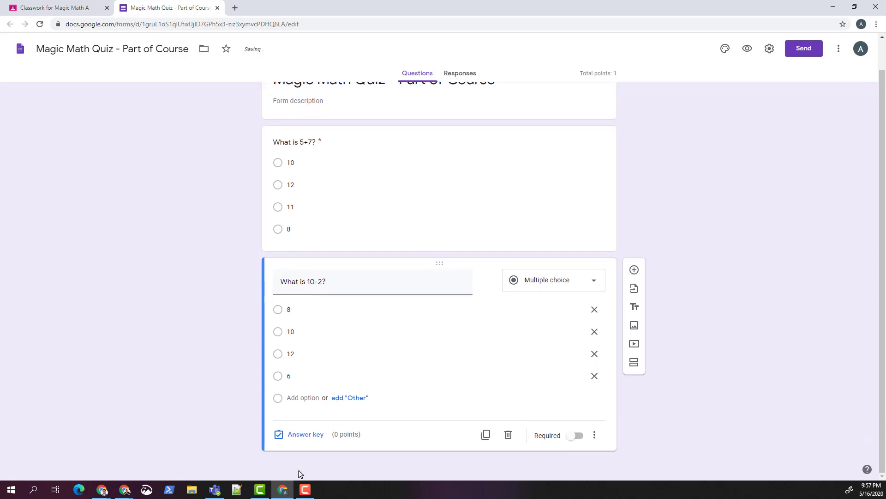
{"action": "left_click", "coordinate": [297, 432]}
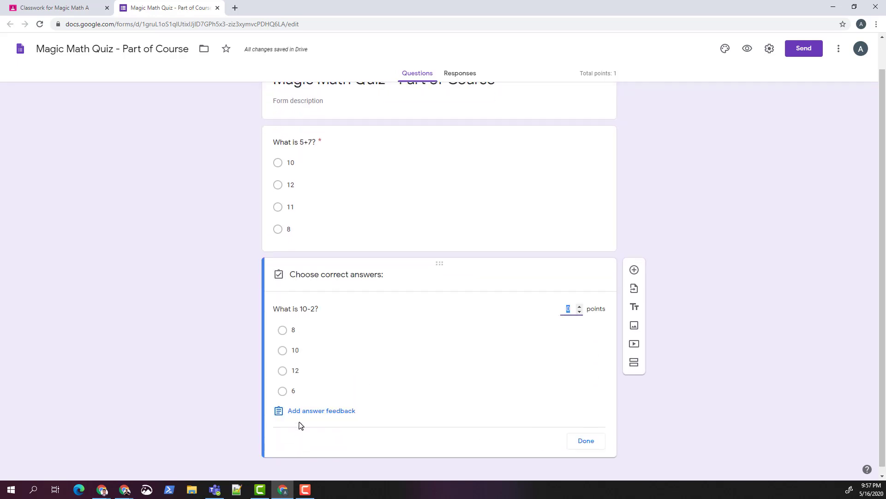
{"action": "left_click", "coordinate": [282, 330]}
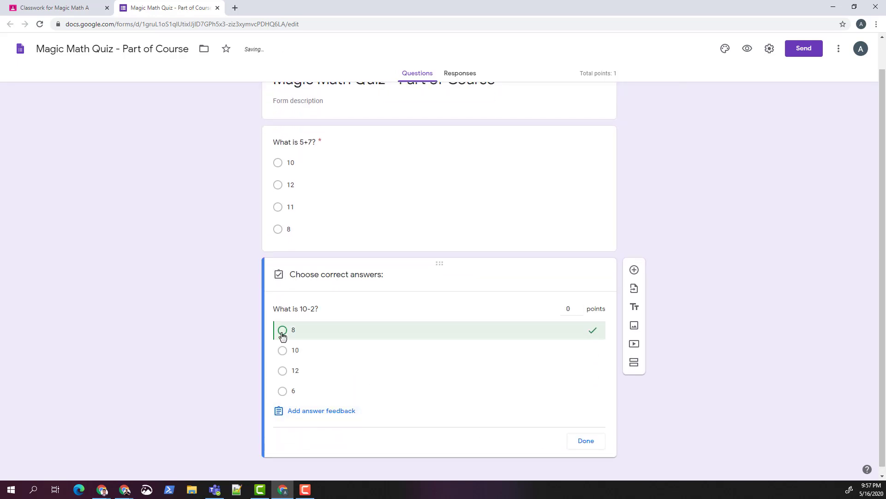
{"action": "left_click", "coordinate": [571, 309]}
{"action": "type", "text": "1"}
{"action": "left_click", "coordinate": [597, 440]}
{"action": "left_click", "coordinate": [575, 436]}
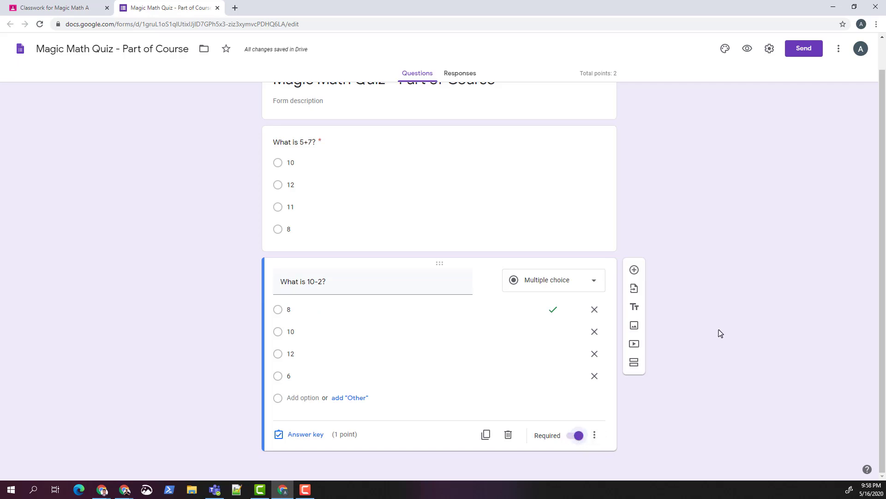
- Limit the form to 1 response, turn on collecting email addresses, and save the form settings
{"action": "scroll", "coordinate": [716, 328], "scroll_direction": "up", "scroll_amount": 2}
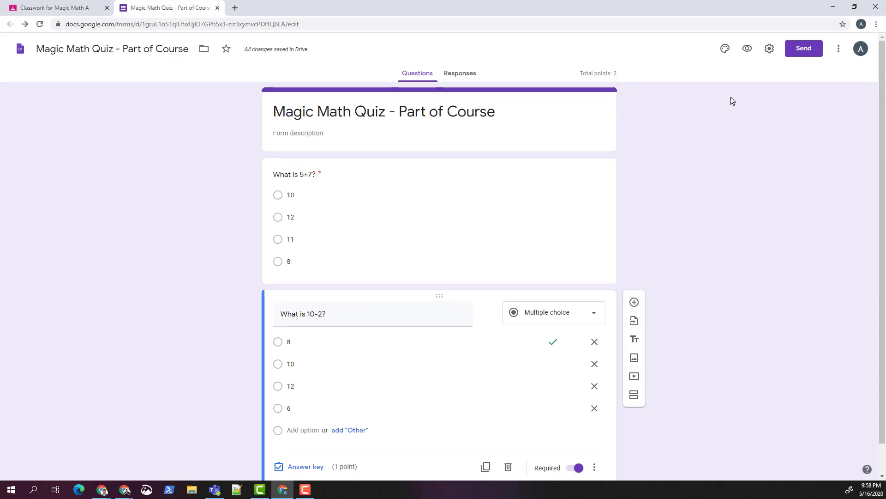
{"action": "left_click", "coordinate": [769, 48]}
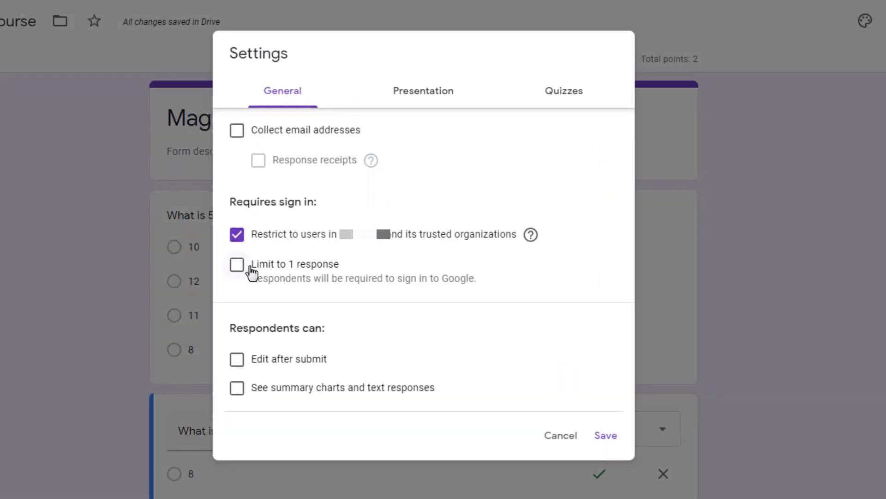
{"action": "left_click", "coordinate": [237, 266]}
{"action": "left_click", "coordinate": [241, 132]}
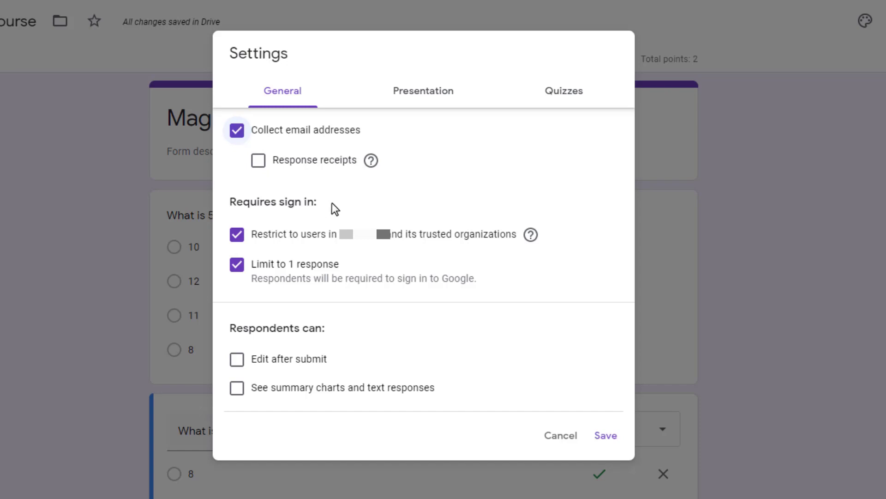
{"action": "left_click", "coordinate": [605, 442]}
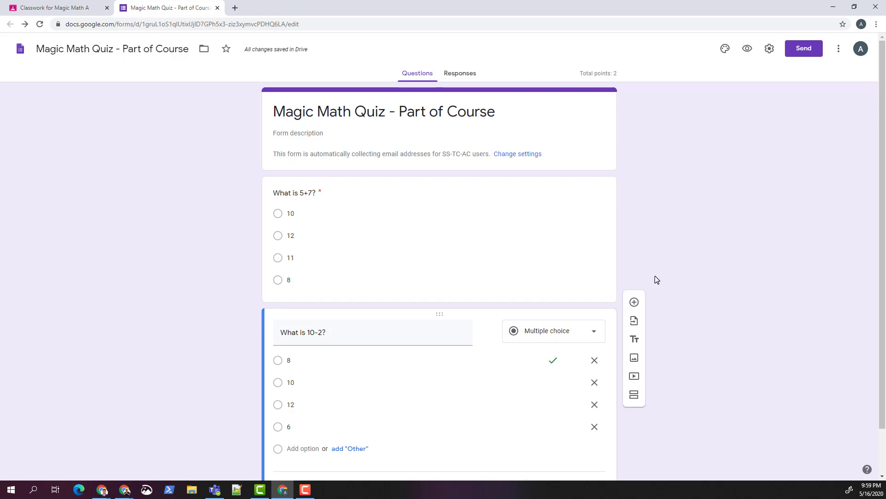
- Close the finished form, refresh the Classroom page and open the Magic Math Quiz draft for editing
{"action": "scroll", "coordinate": [499, 235], "scroll_direction": "down", "scroll_amount": 1}
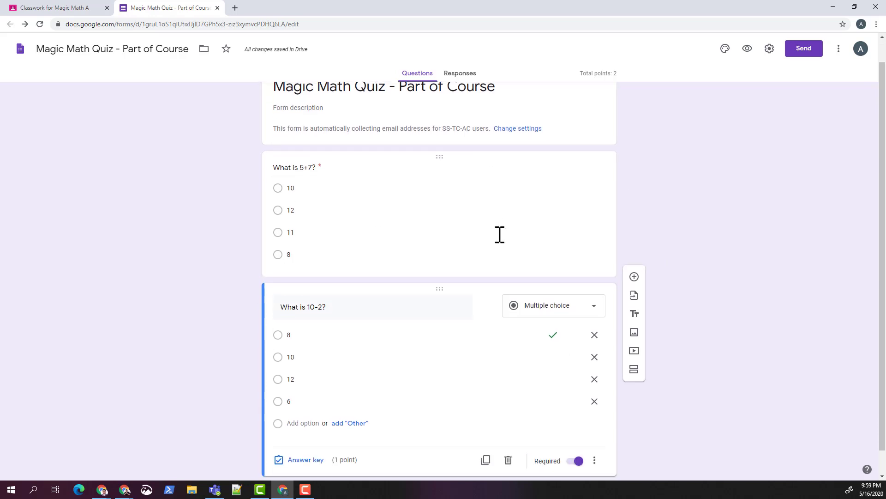
{"action": "scroll", "coordinate": [499, 234], "scroll_direction": "up", "scroll_amount": 1}
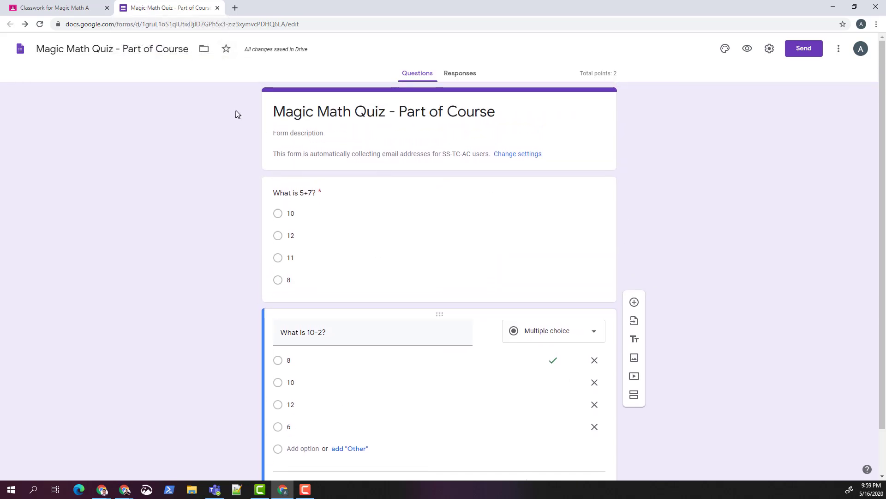
{"action": "scroll", "coordinate": [305, 255], "scroll_direction": "down", "scroll_amount": 2}
{"action": "scroll", "coordinate": [333, 268], "scroll_direction": "up", "scroll_amount": 2}
{"action": "left_click", "coordinate": [217, 8]}
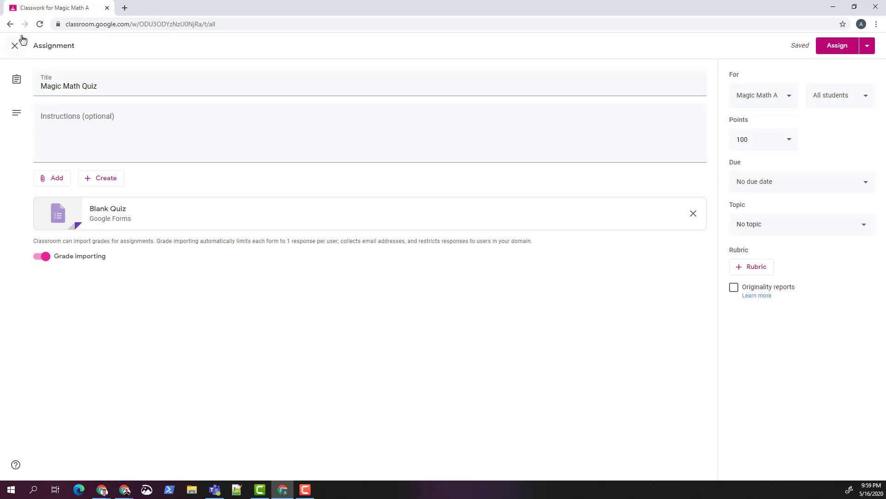
{"action": "left_click", "coordinate": [40, 25]}
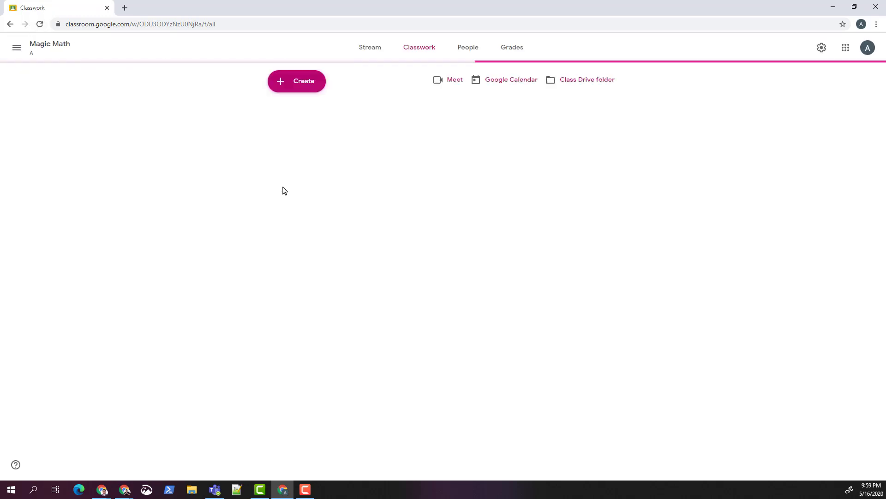
{"action": "left_click", "coordinate": [337, 115]}
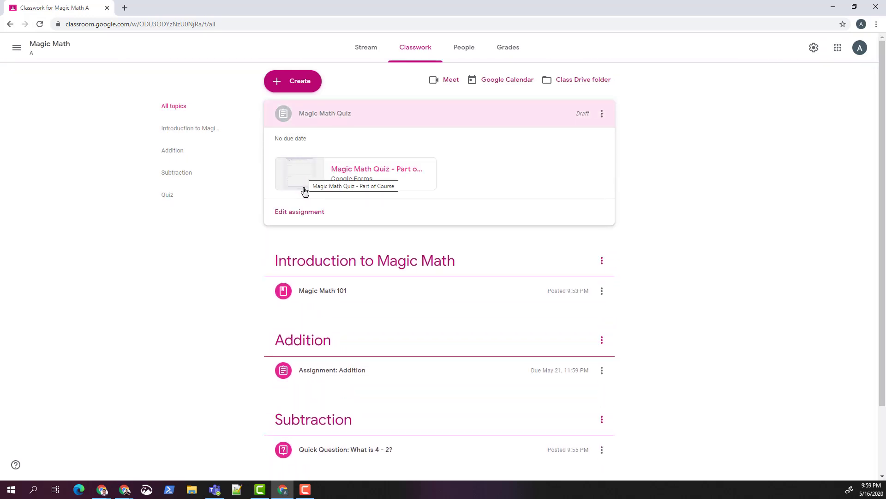
{"action": "left_click", "coordinate": [303, 216]}
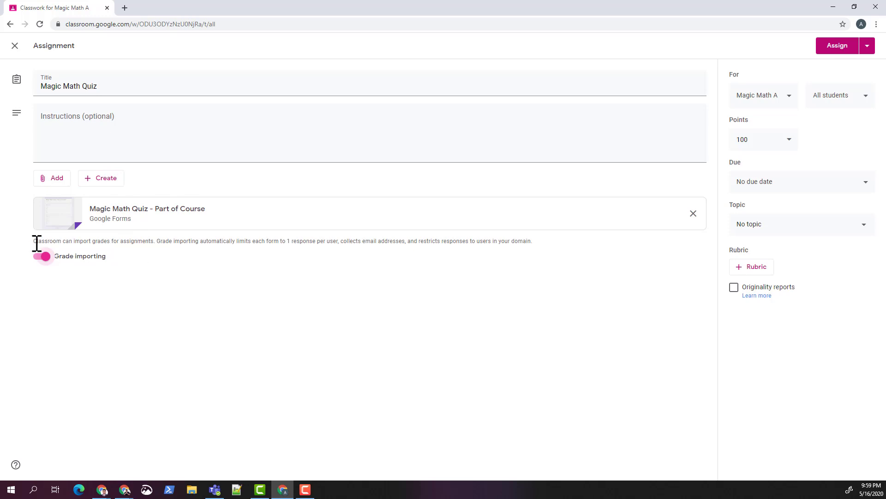
- Read through the note on importing grades, and switch Grade importing off and back on
{"action": "left_click_drag", "start_coordinate": [36, 243], "coordinate": [165, 241]}
{"action": "left_click", "coordinate": [199, 240]}
{"action": "left_click_drag", "start_coordinate": [236, 241], "coordinate": [543, 245]}
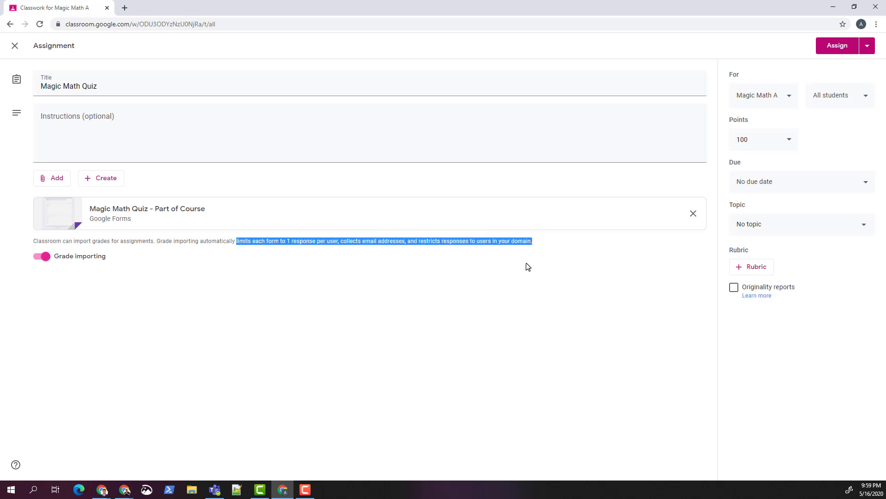
{"action": "left_click", "coordinate": [527, 263]}
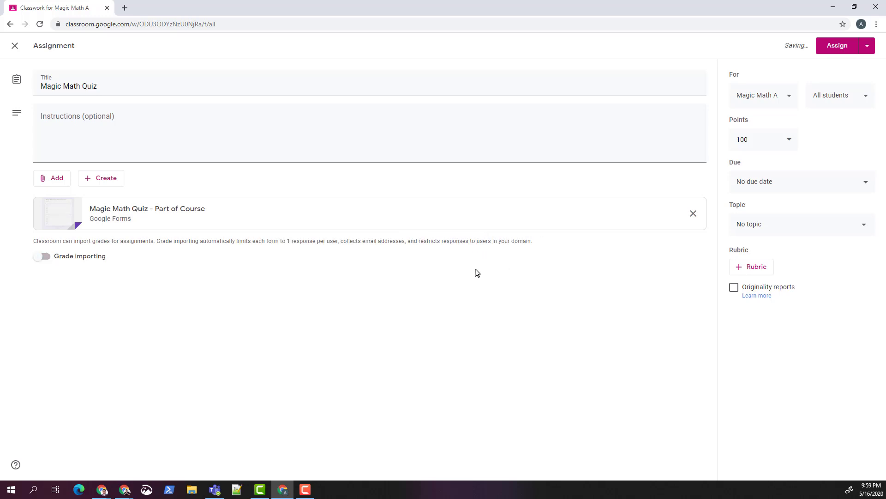
{"action": "left_click", "coordinate": [42, 263]}
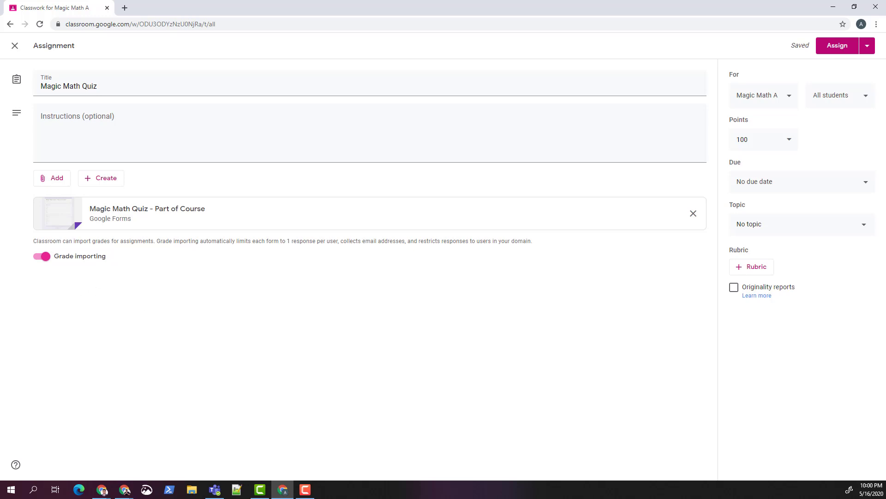
- Set the quiz assignment's due date to May 26, 2020 and file it under the Quiz topic
{"action": "left_click", "coordinate": [842, 185]}
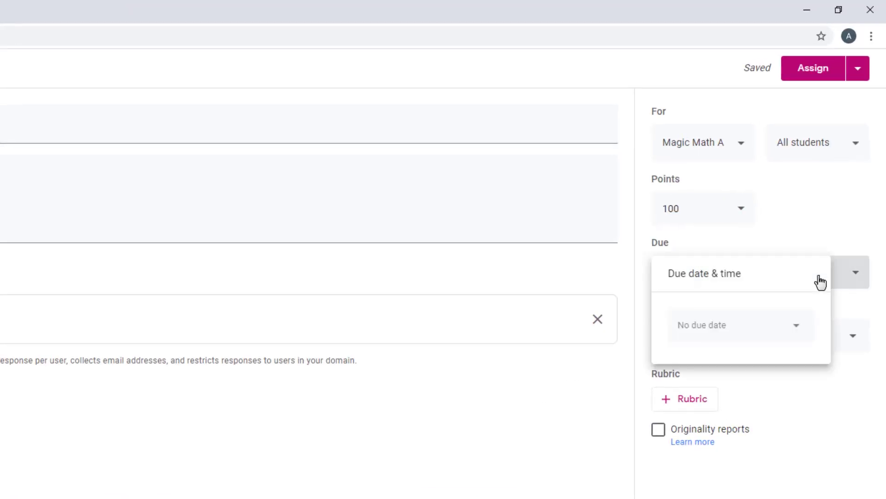
{"action": "left_click", "coordinate": [772, 324]}
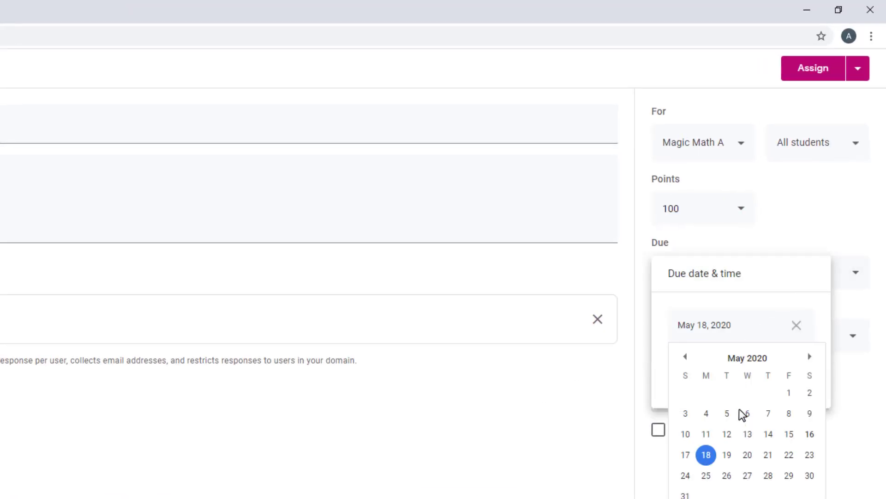
{"action": "left_click", "coordinate": [727, 476]}
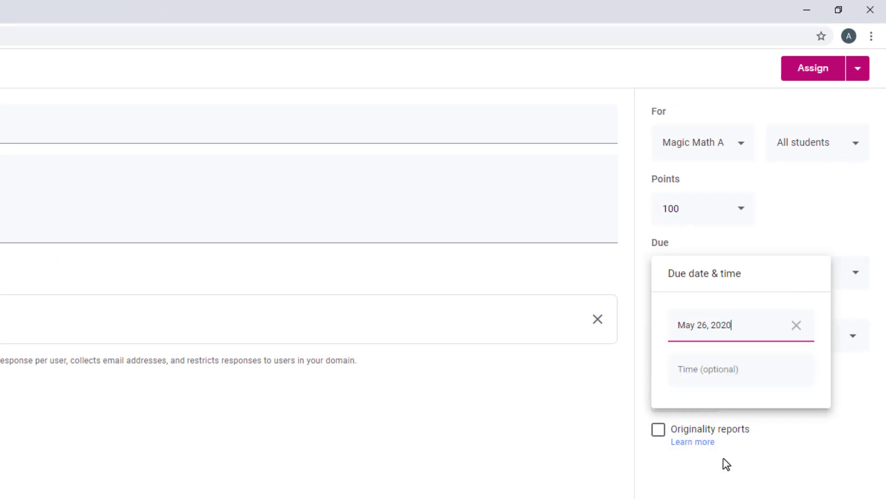
{"action": "left_click", "coordinate": [721, 368]}
{"action": "left_click", "coordinate": [709, 491]}
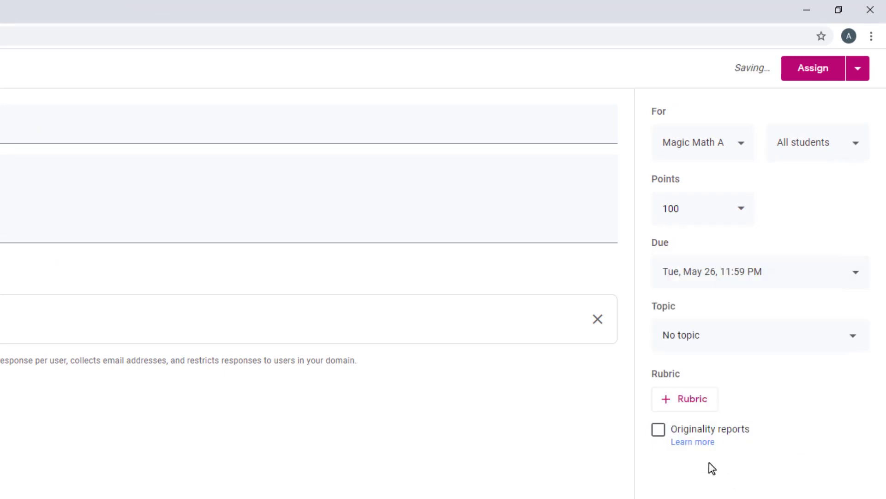
{"action": "left_click", "coordinate": [707, 340]}
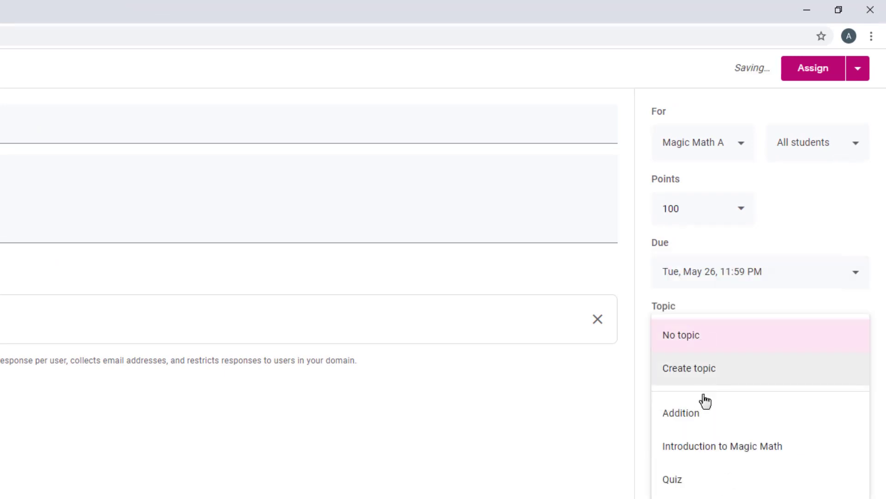
{"action": "left_click", "coordinate": [700, 483]}
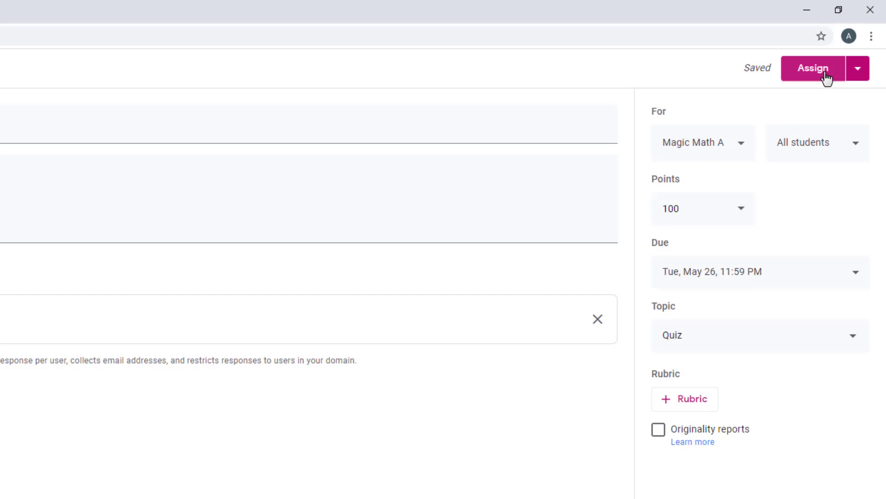
- Try adding Math Class and Wonder Class as recipients of the quiz, and restore Magic Math as the only class
{"action": "left_click", "coordinate": [678, 143]}
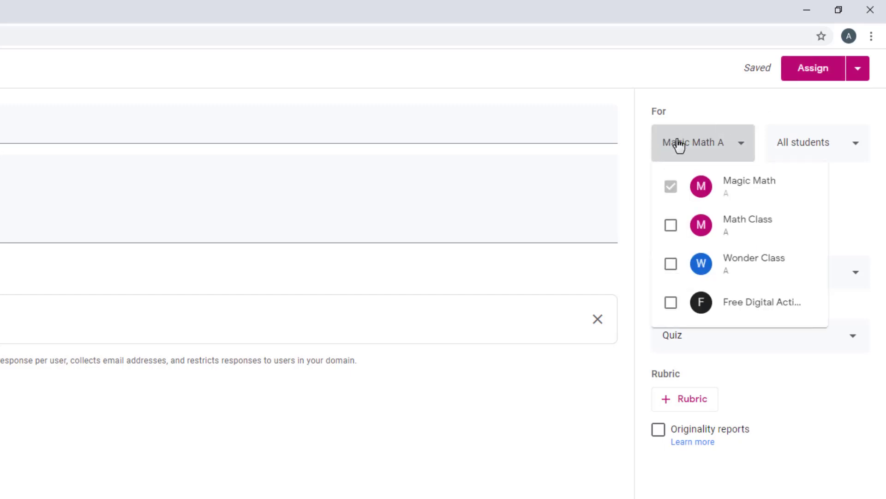
{"action": "left_click", "coordinate": [671, 225]}
{"action": "left_click", "coordinate": [670, 264]}
{"action": "left_click", "coordinate": [670, 303]}
{"action": "left_click", "coordinate": [671, 304]}
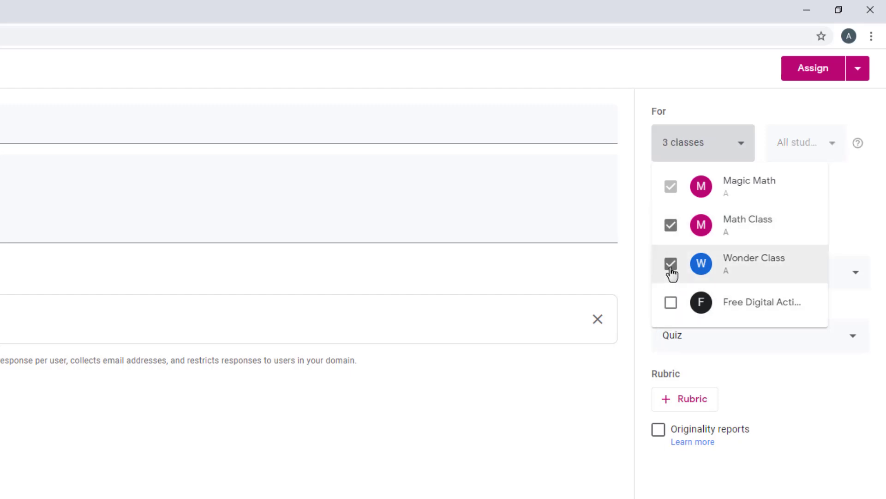
{"action": "left_click", "coordinate": [671, 265]}
{"action": "left_click", "coordinate": [670, 233]}
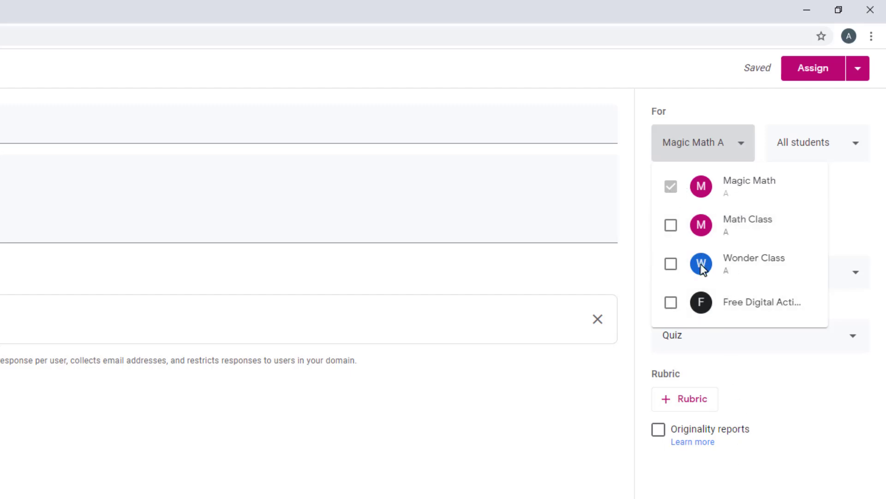
{"action": "left_click", "coordinate": [785, 387]}
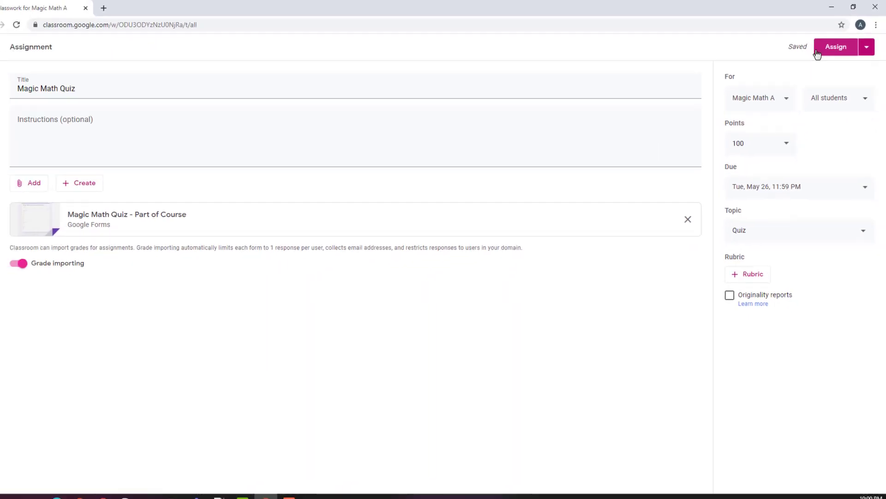
- Assign the Magic Math Quiz to the class, confirm it, and look over the topics on the Classwork page
{"action": "left_click", "coordinate": [803, 69]}
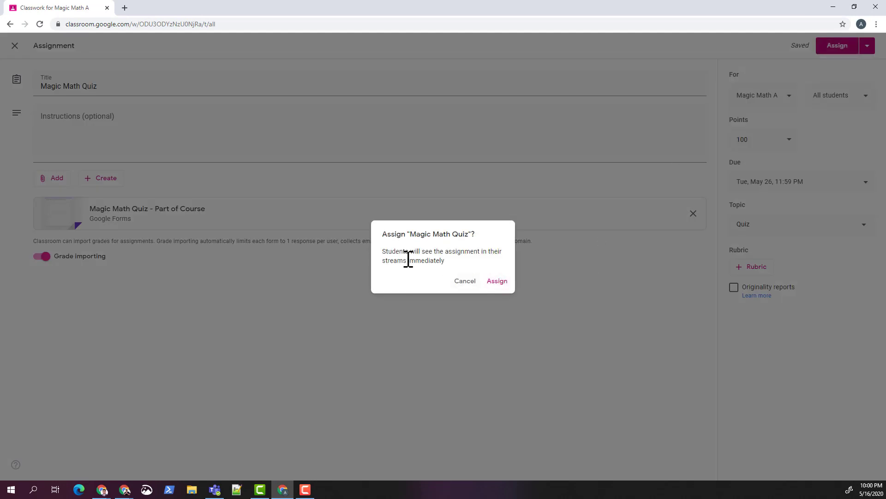
{"action": "left_click", "coordinate": [497, 281]}
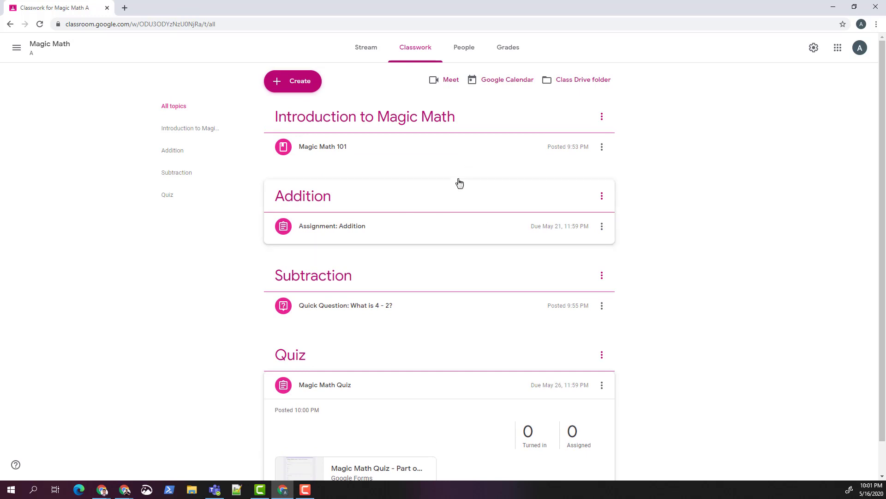
{"action": "scroll", "coordinate": [551, 411], "scroll_direction": "down", "scroll_amount": 1}
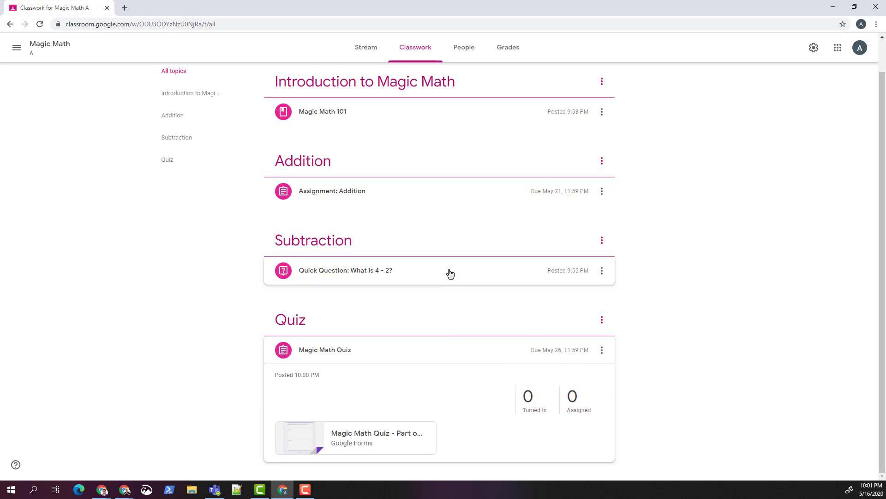
{"action": "scroll", "coordinate": [450, 273], "scroll_direction": "up", "scroll_amount": 1}
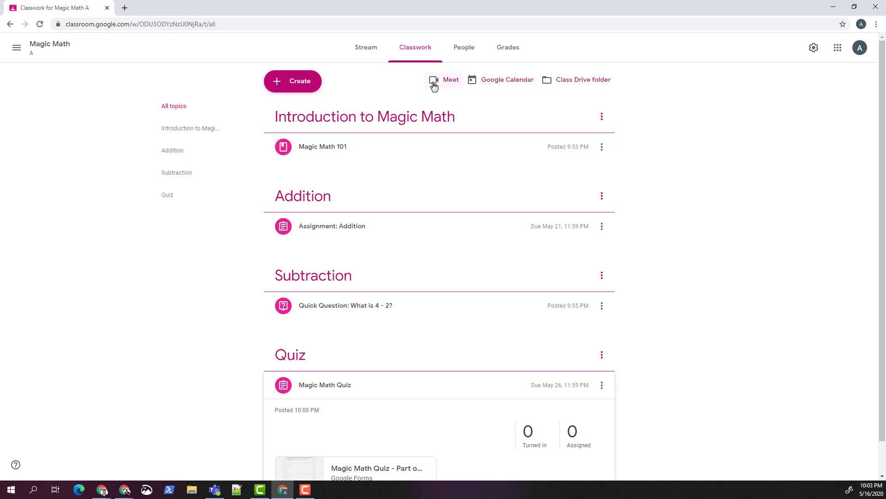
- View the class's Google Calendar and its Drive folder, closing each one to return to Classwork
{"action": "left_click", "coordinate": [493, 86]}
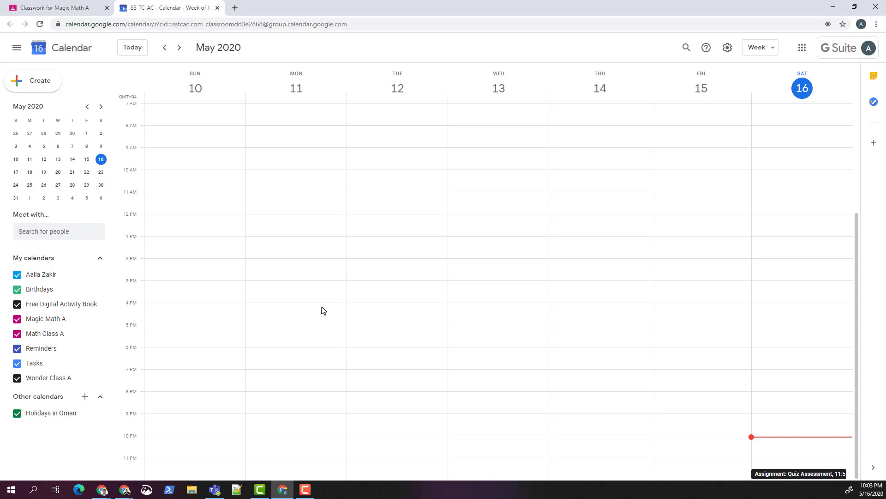
{"action": "left_click", "coordinate": [217, 7]}
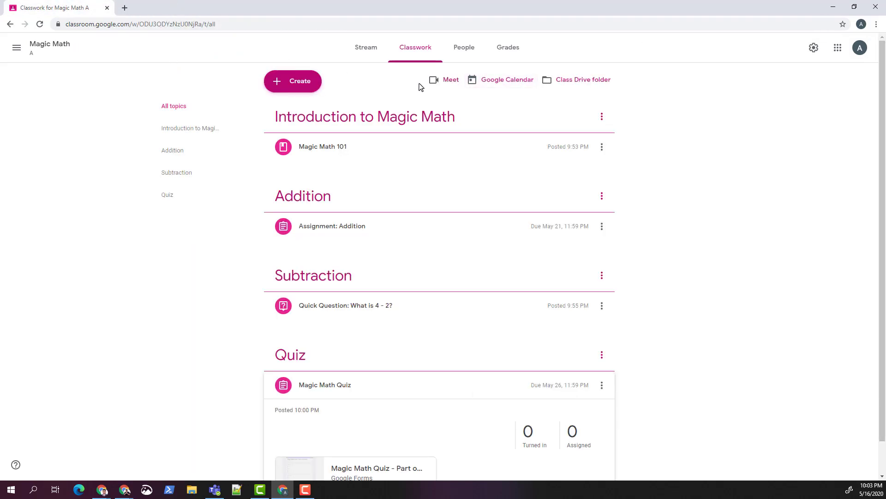
{"action": "left_click", "coordinate": [583, 82]}
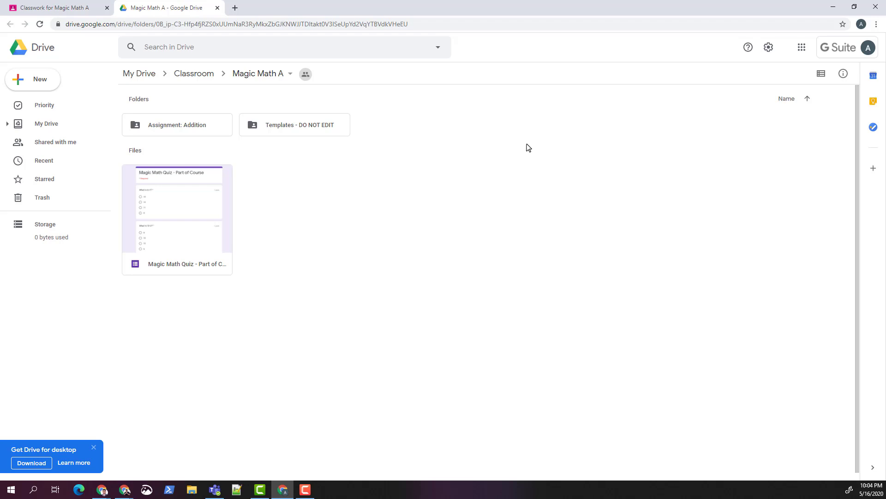
{"action": "key", "text": "ctrl+w"}
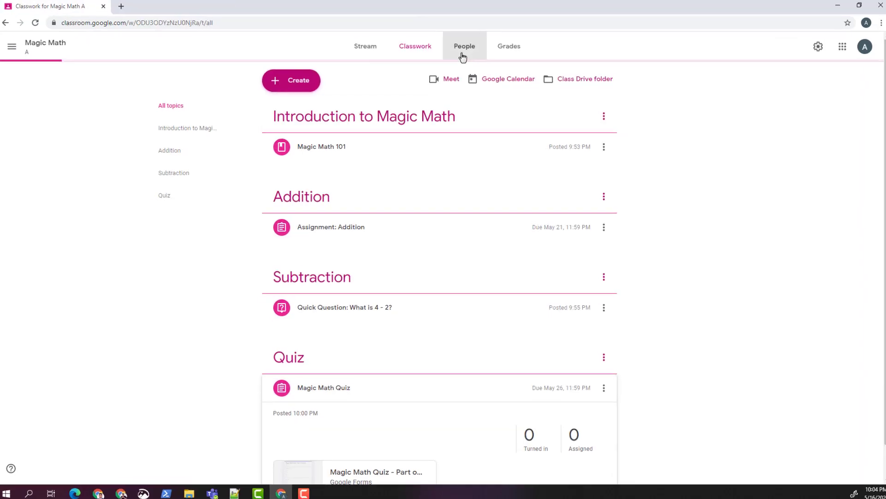
- Open the People page, view the teacher invitation form without inviting anyone, and highlight the class code
{"action": "left_click", "coordinate": [463, 57]}
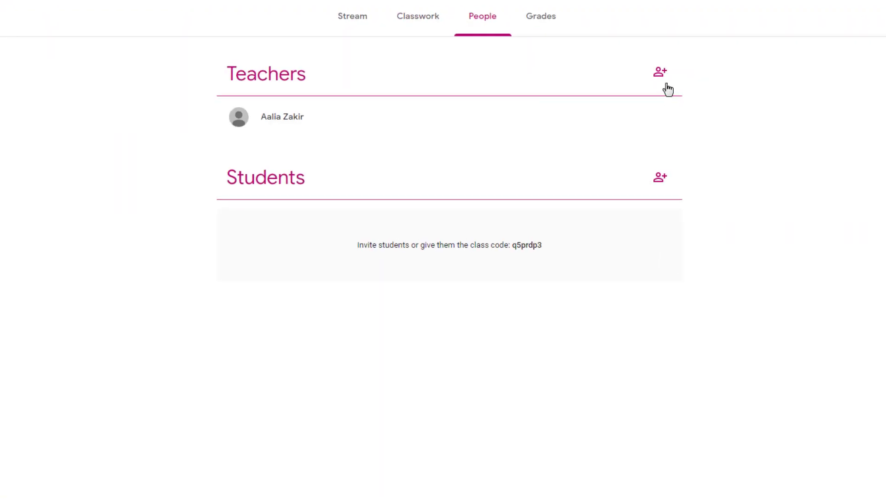
{"action": "left_click", "coordinate": [662, 76]}
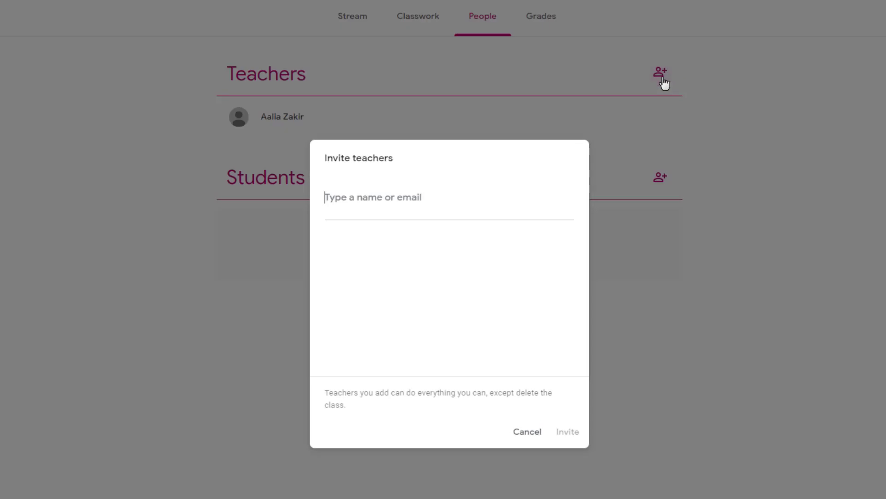
{"action": "left_click", "coordinate": [518, 430]}
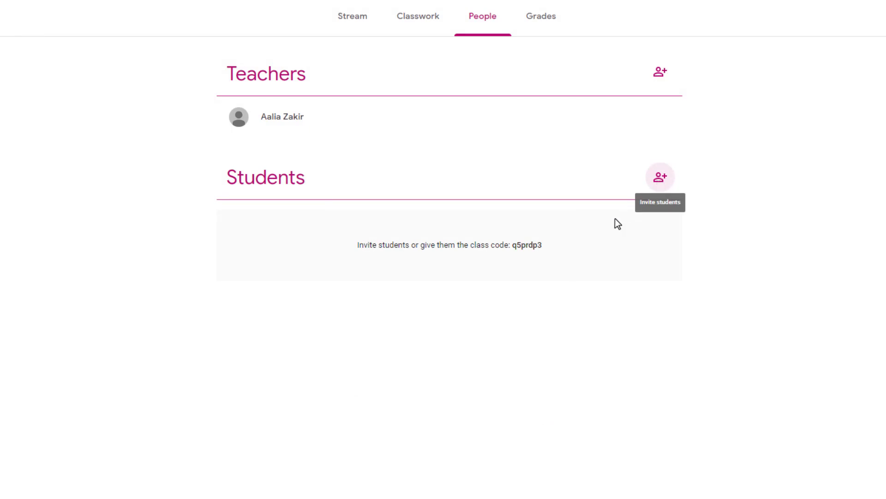
{"action": "double_click", "coordinate": [523, 245]}
- Invite a student to the class by entering the student's e-mail address, choosing the matching account and sending the invitation
{"action": "left_click", "coordinate": [668, 184]}
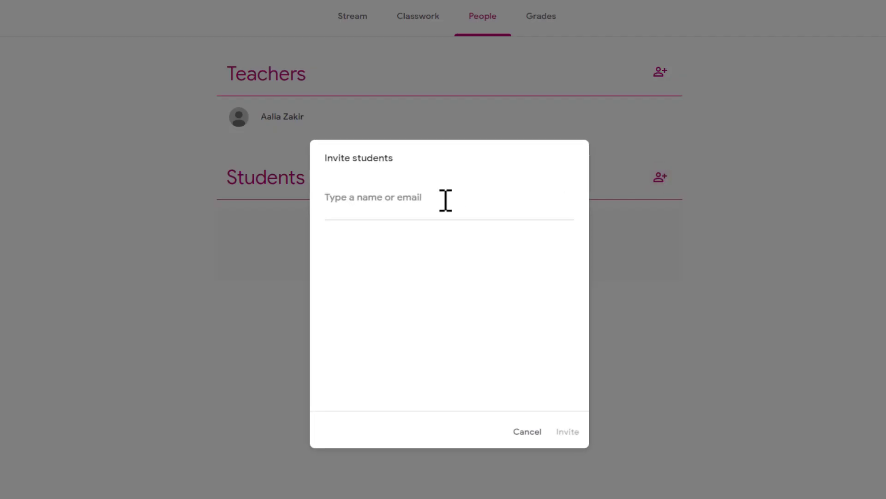
{"action": "key", "text": "ctrl+v"}
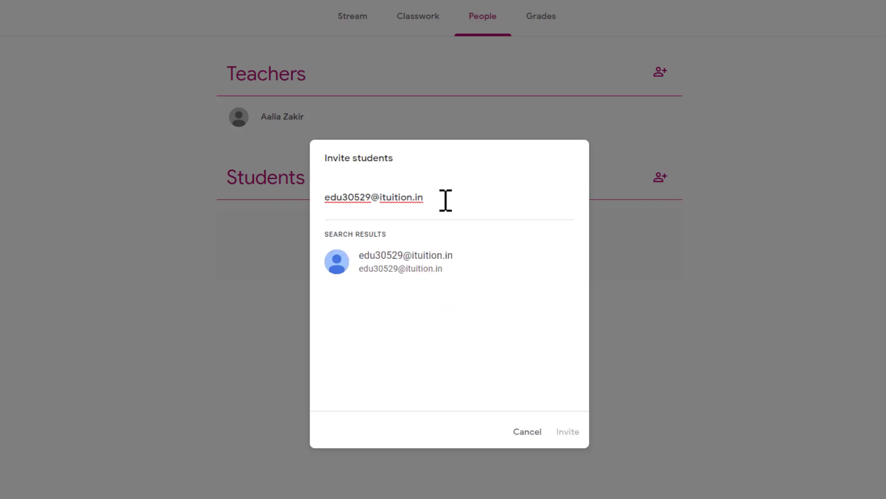
{"action": "key", "text": "Return"}
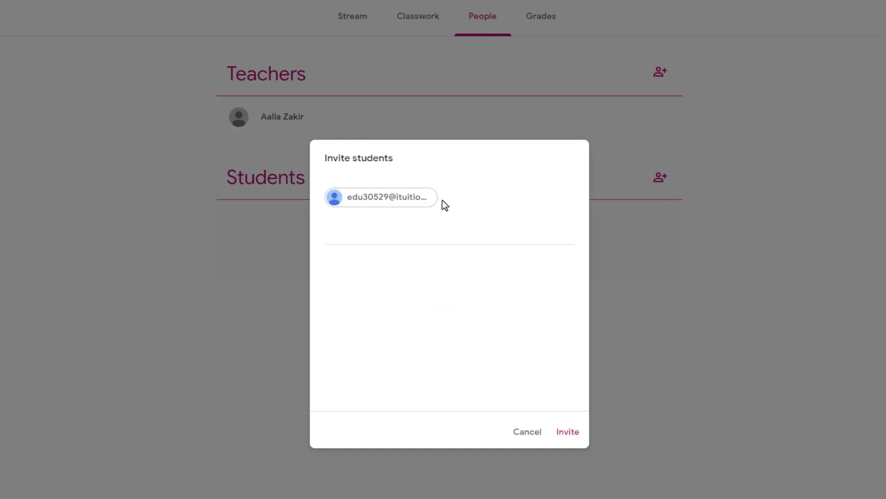
{"action": "key", "text": "BackSpace"}
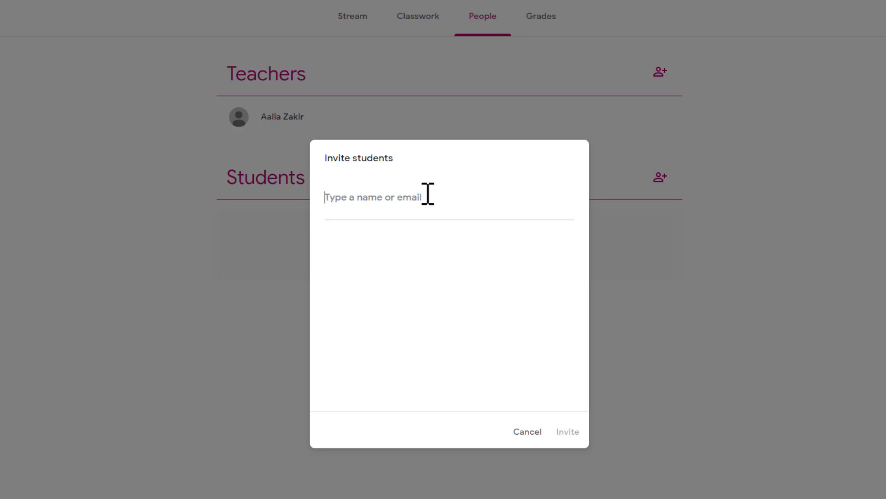
{"action": "key", "text": "ctrl+v"}
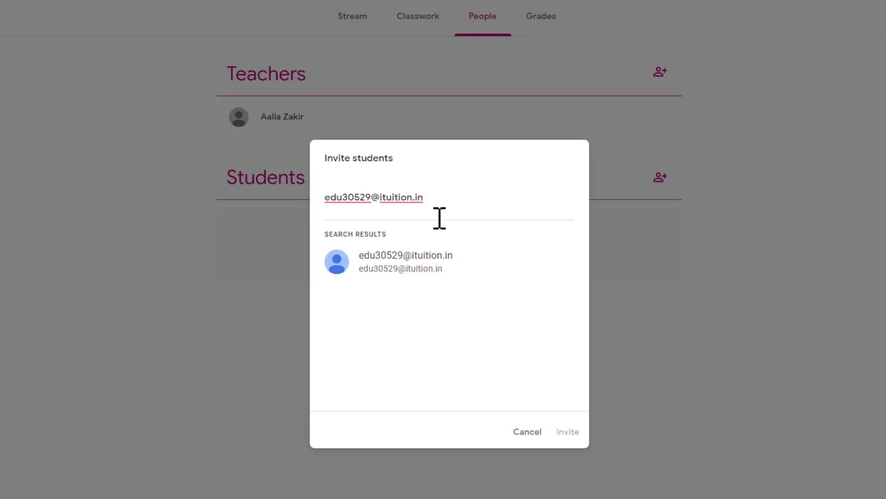
{"action": "left_click", "coordinate": [440, 266]}
{"action": "left_click", "coordinate": [568, 436]}
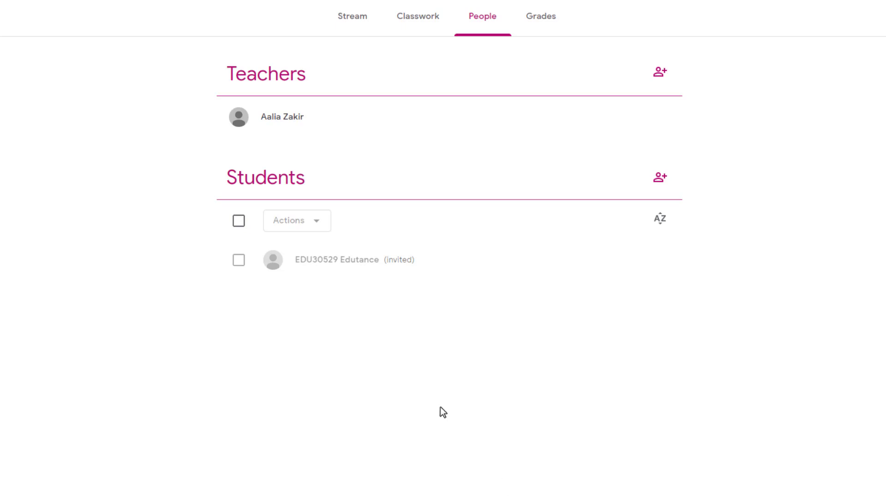
- View the Grades page, return to the Magic Math stream and open the class settings
{"action": "left_click", "coordinate": [532, 32]}
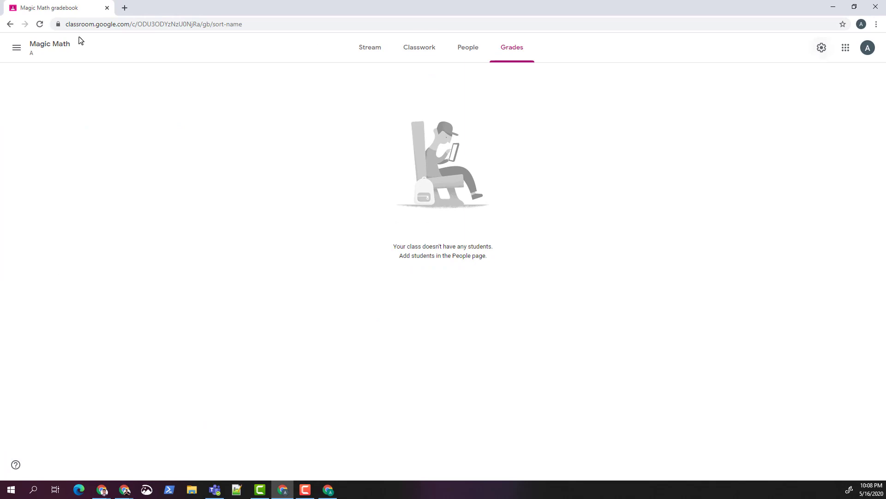
{"action": "left_click", "coordinate": [60, 45]}
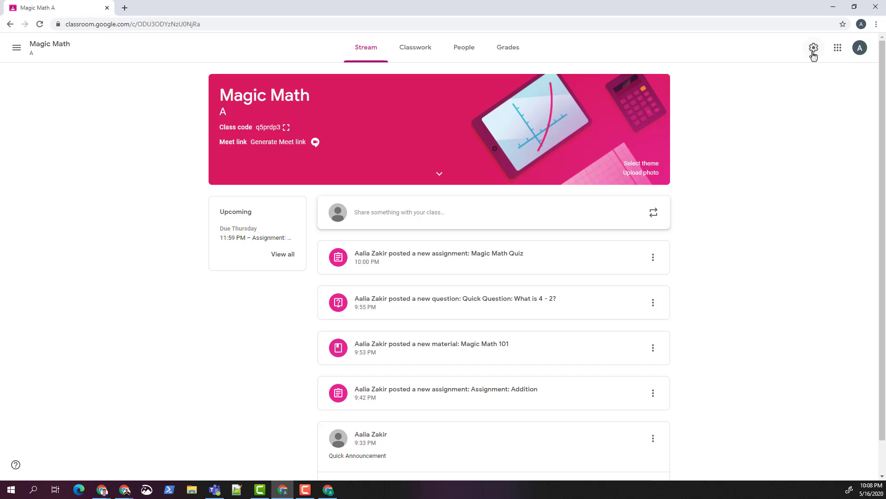
{"action": "left_click", "coordinate": [814, 54]}
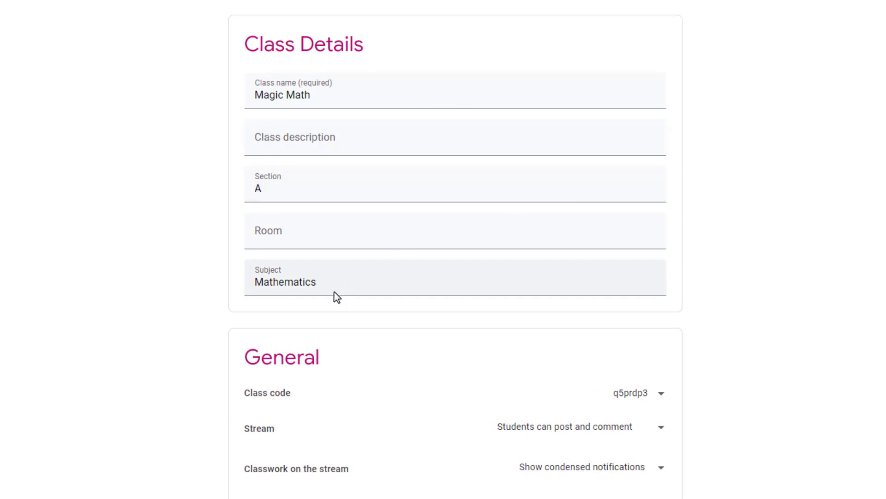
- Examine the General options for the class code, stream posting permissions and classwork notifications, leaving each setting as it is
{"action": "scroll", "coordinate": [327, 271], "scroll_direction": "down", "scroll_amount": 1}
{"action": "scroll", "coordinate": [325, 275], "scroll_direction": "down", "scroll_amount": 1}
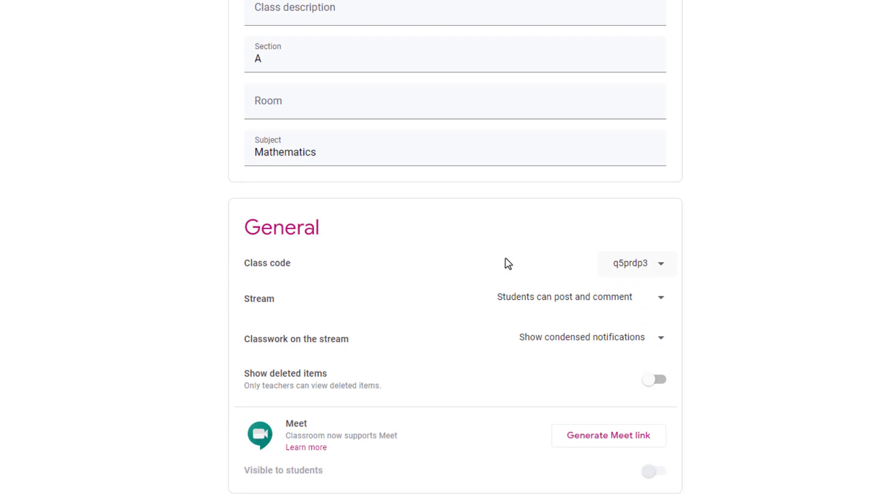
{"action": "left_click", "coordinate": [635, 273]}
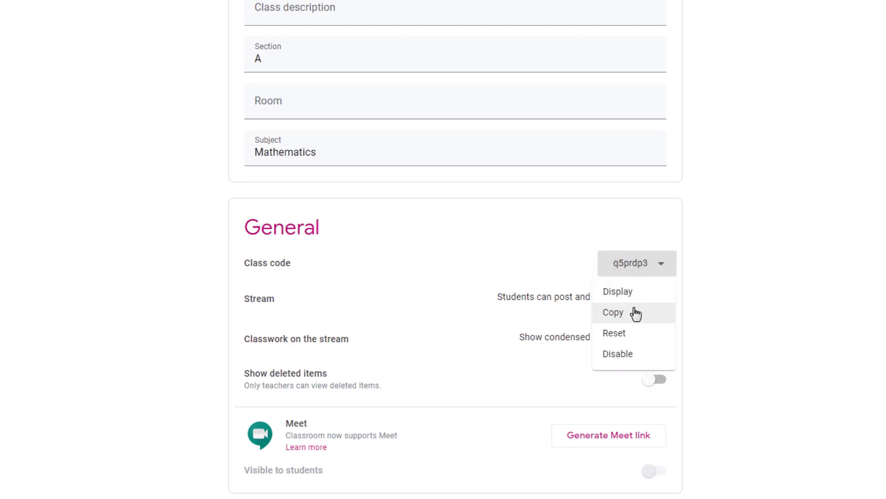
{"action": "left_click", "coordinate": [748, 291]}
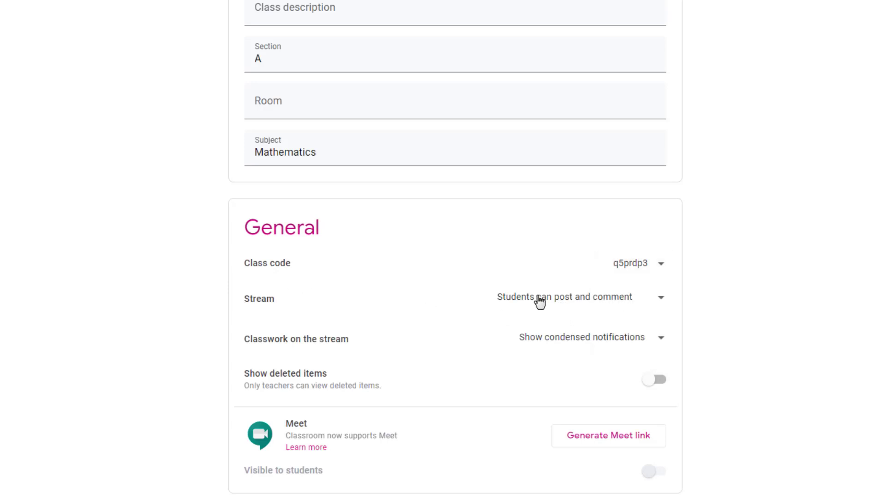
{"action": "left_click", "coordinate": [519, 305]}
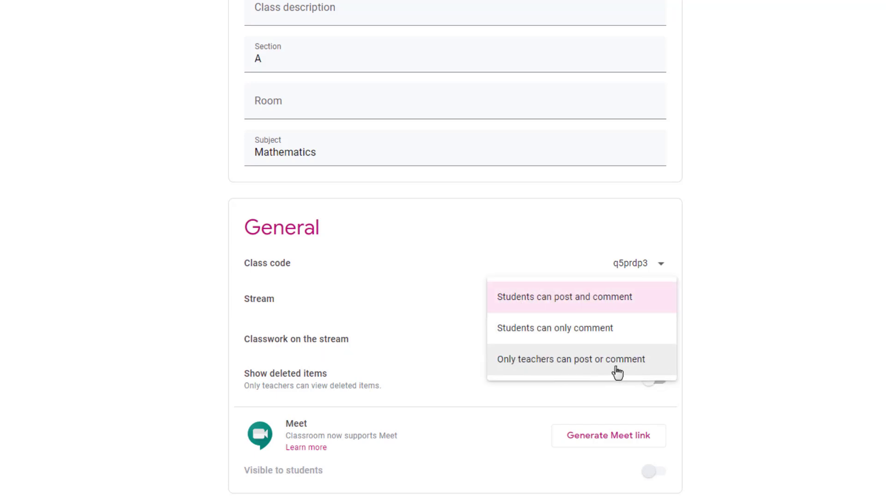
{"action": "left_click", "coordinate": [345, 314]}
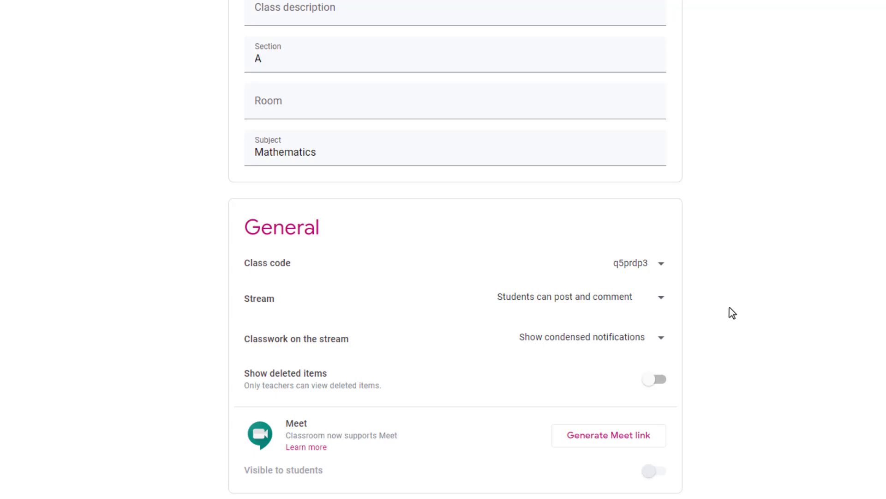
{"action": "scroll", "coordinate": [730, 311], "scroll_direction": "down", "scroll_amount": 3}
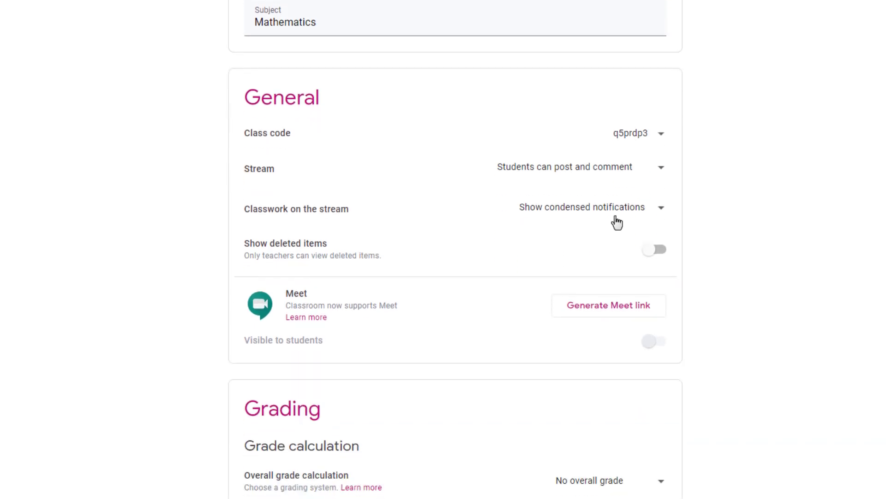
{"action": "left_click", "coordinate": [608, 207]}
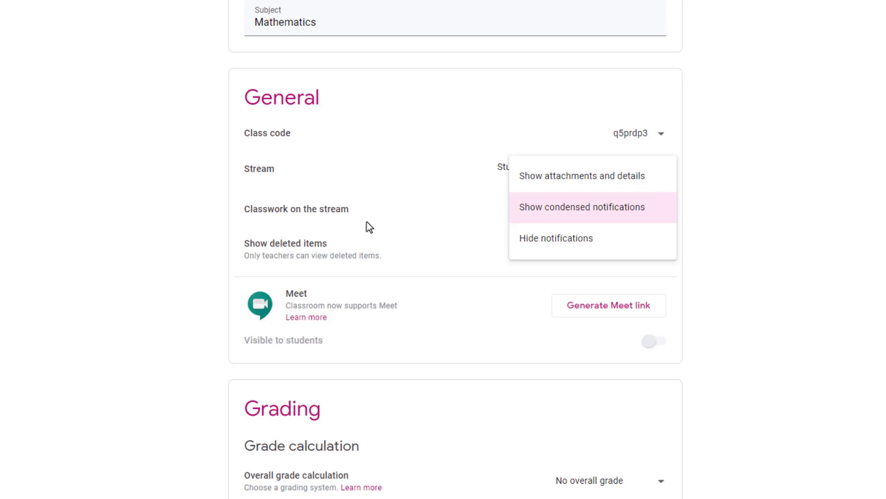
{"action": "left_click", "coordinate": [432, 227]}
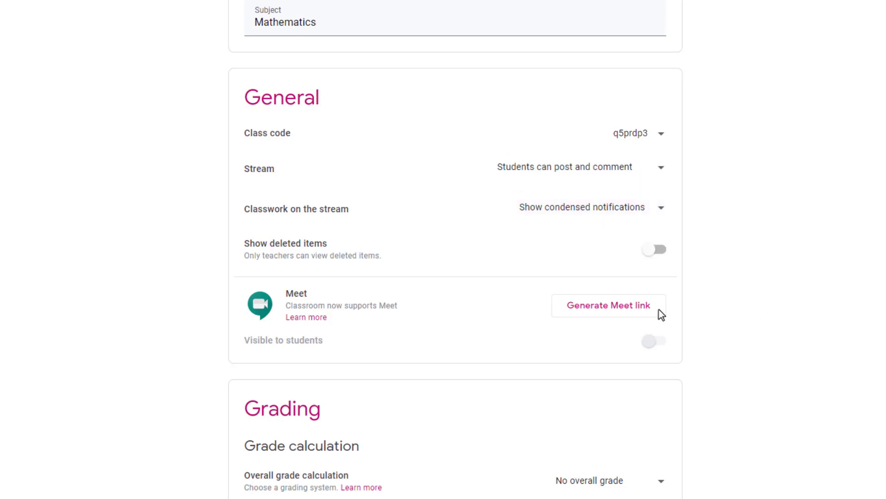
- Generate a Meet link for the class, view its copy and reset options, and keep it visible to students
{"action": "left_click", "coordinate": [635, 312]}
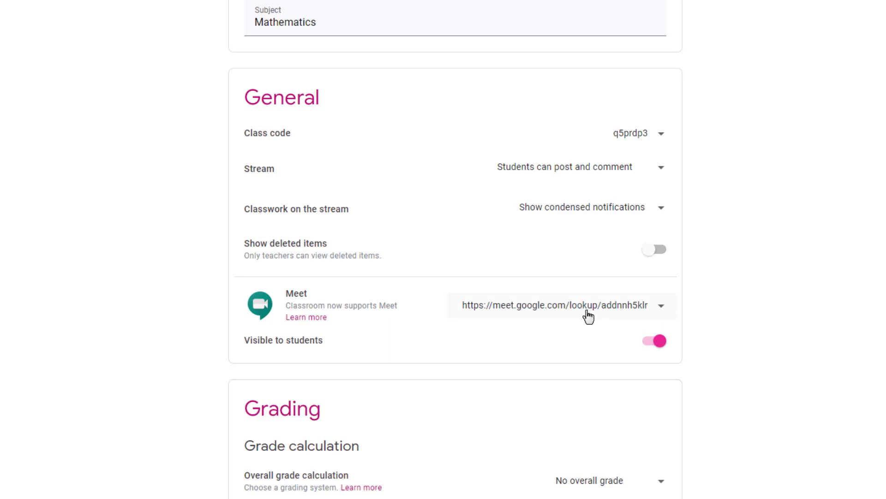
{"action": "left_click", "coordinate": [662, 307]}
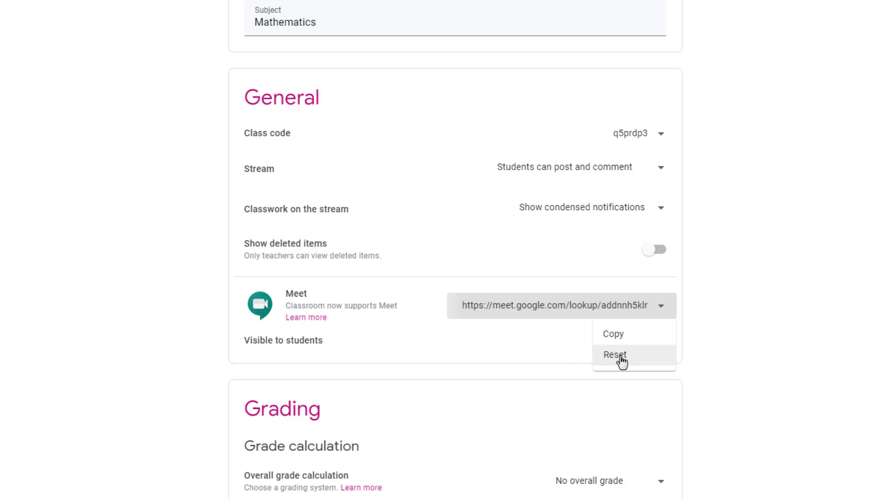
{"action": "left_click", "coordinate": [719, 362]}
{"action": "left_click", "coordinate": [655, 341]}
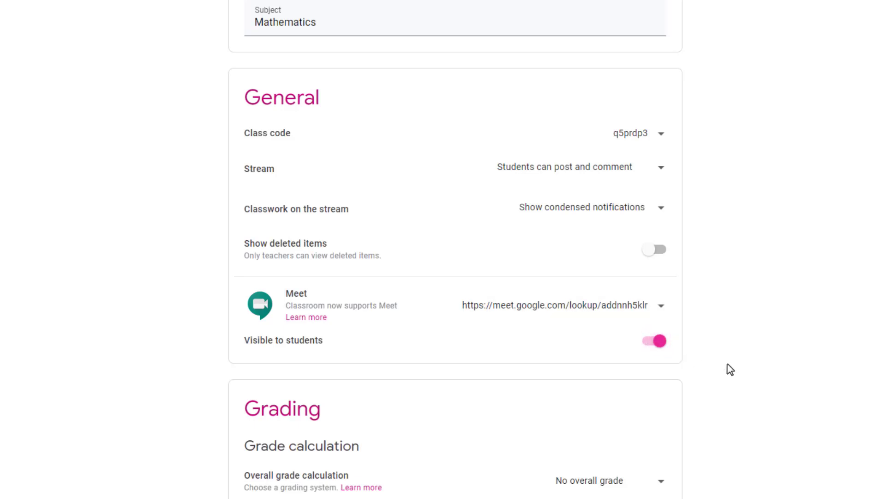
- Look over the Grading options, leaving them as they are, and save the Magic Math class settings
{"action": "scroll", "coordinate": [729, 368], "scroll_direction": "down", "scroll_amount": 1}
{"action": "scroll", "coordinate": [581, 264], "scroll_direction": "down", "scroll_amount": 2}
{"action": "scroll", "coordinate": [392, 226], "scroll_direction": "down", "scroll_amount": 1}
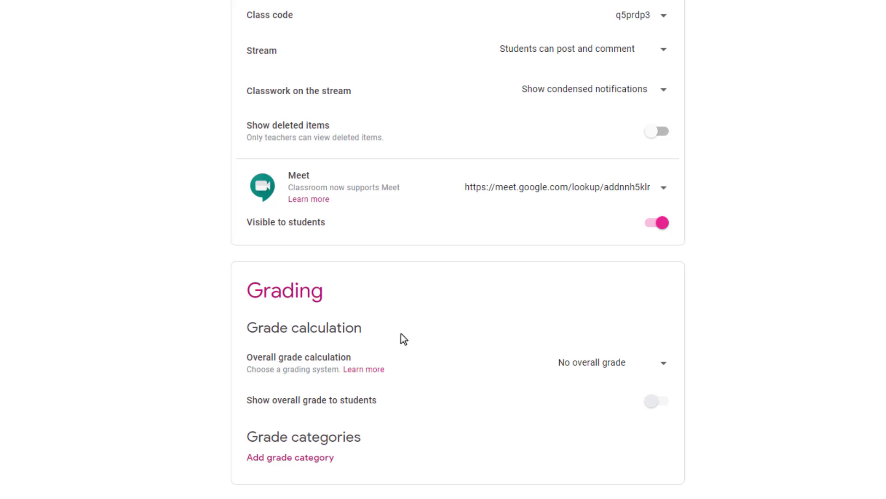
{"action": "scroll", "coordinate": [441, 341], "scroll_direction": "up", "scroll_amount": 6}
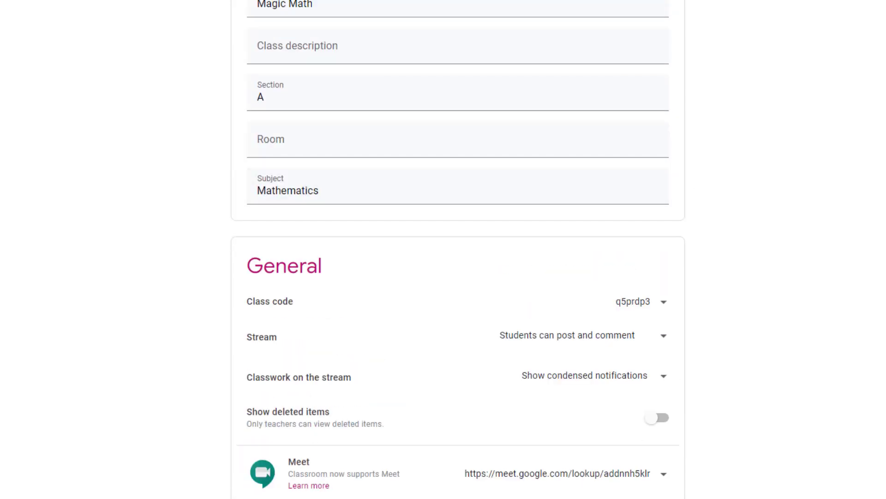
{"action": "left_click", "coordinate": [855, 46]}
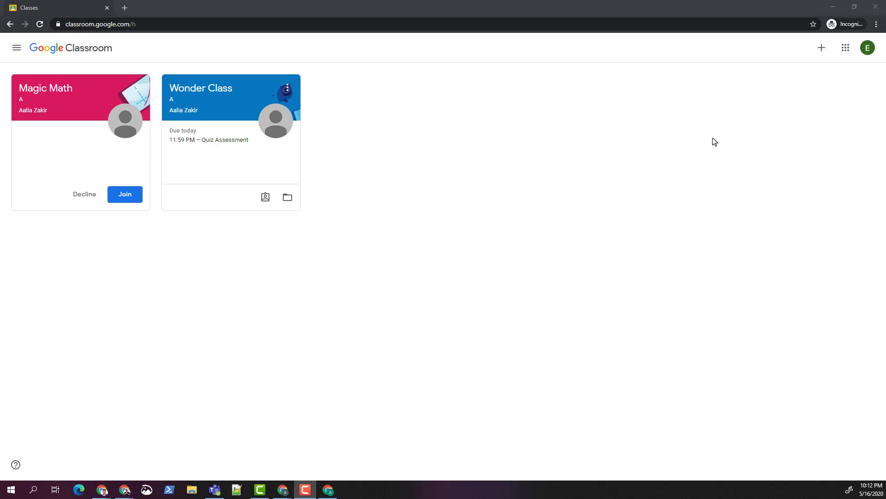
- In the student's Classroom account, view and dismiss the class-code join prompt, and join Magic Math through its invitation
{"action": "left_click", "coordinate": [820, 47]}
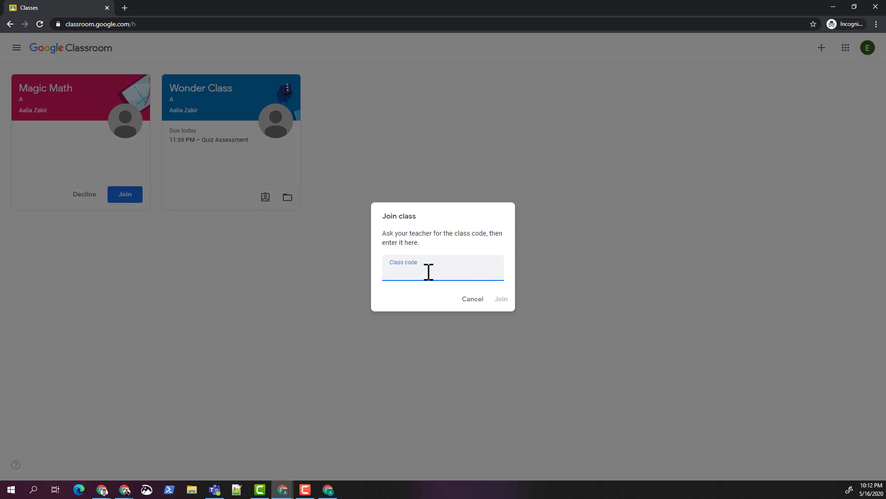
{"action": "left_click", "coordinate": [551, 278]}
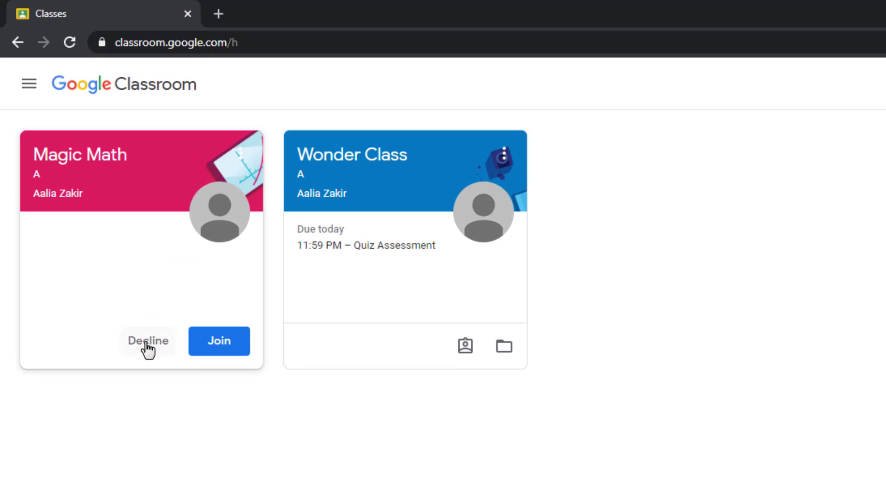
{"action": "left_click", "coordinate": [213, 350]}
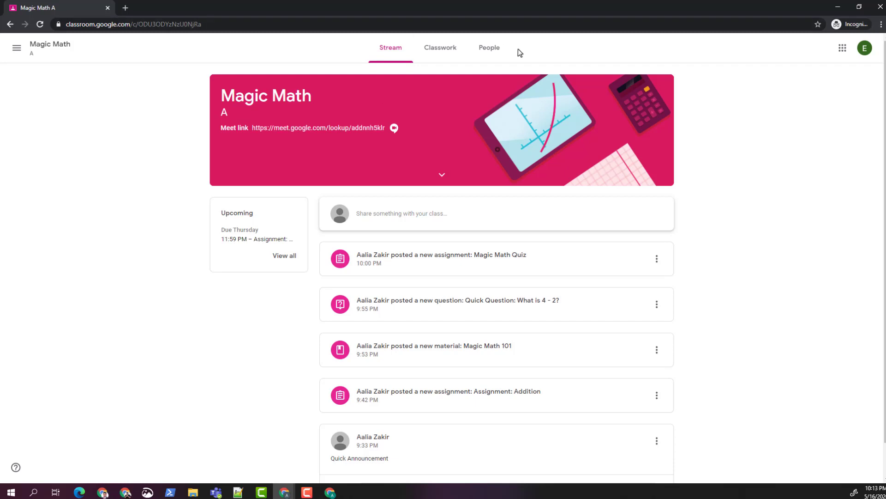
- Look through the student's People, Stream and Classwork pages of Magic Math, expanding the Magic Math 101 material
{"action": "left_click", "coordinate": [492, 54]}
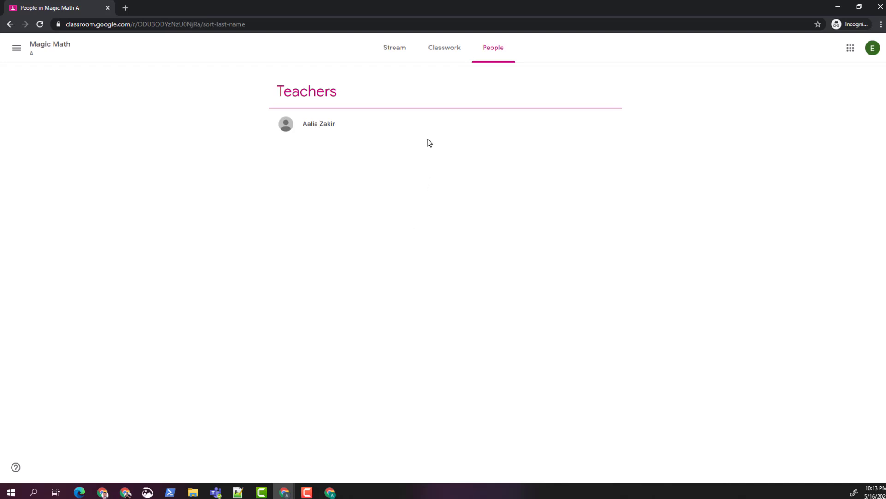
{"action": "left_click", "coordinate": [402, 57]}
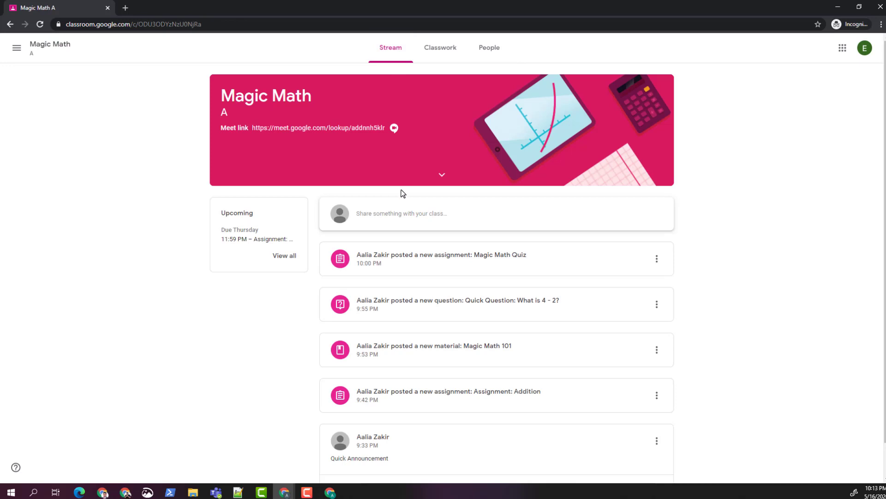
{"action": "scroll", "coordinate": [402, 198], "scroll_direction": "down", "scroll_amount": 1}
{"action": "scroll", "coordinate": [369, 221], "scroll_direction": "up", "scroll_amount": 1}
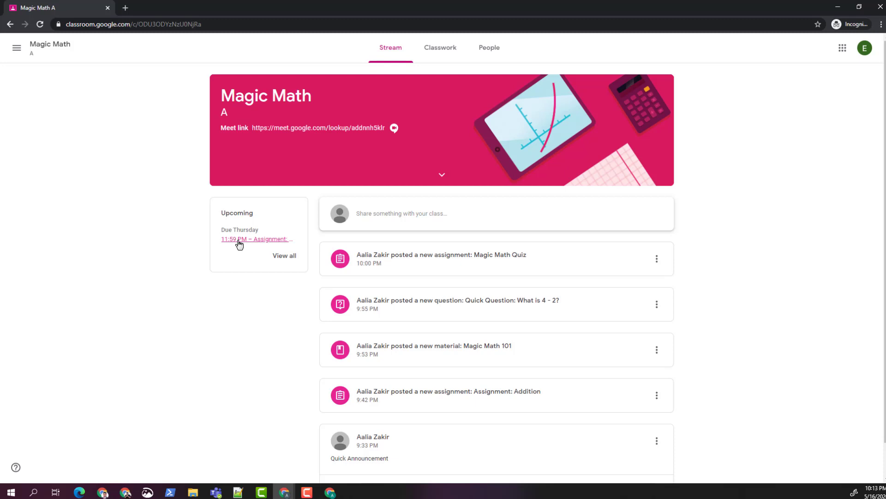
{"action": "left_click", "coordinate": [440, 48]}
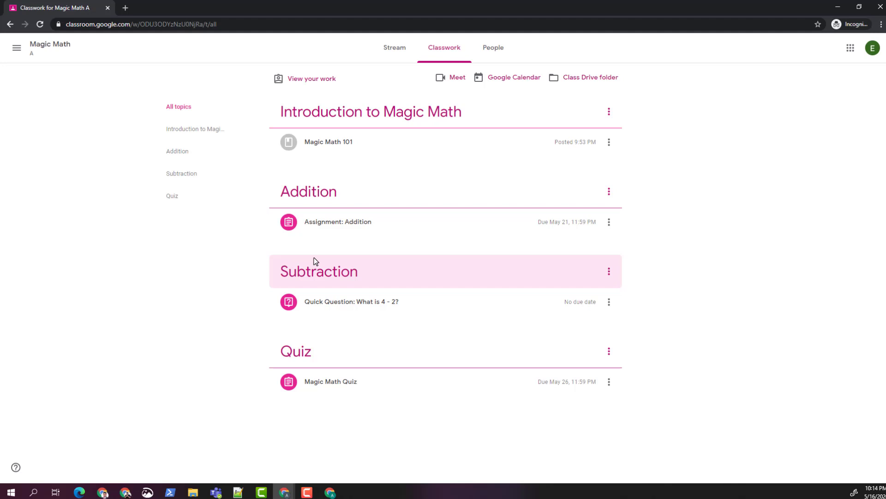
{"action": "left_click", "coordinate": [337, 147]}
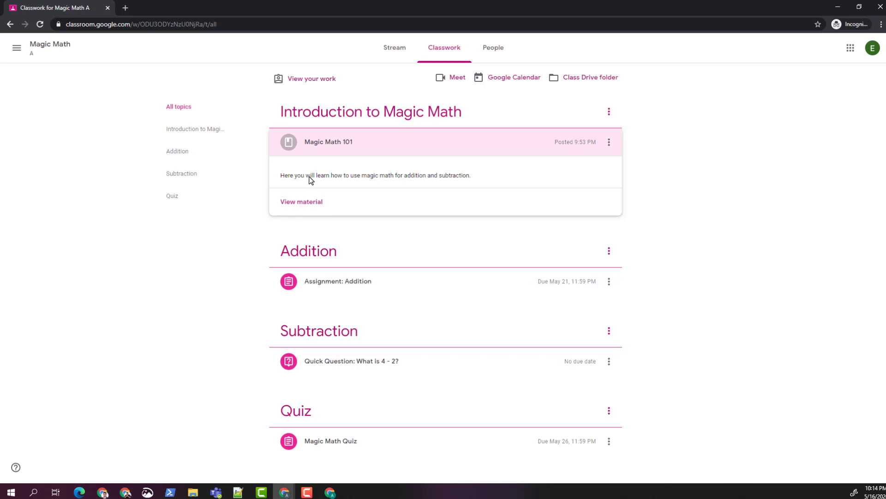
- Open Assignment: Addition and its attached Google Docs worksheet, and turn in the work
{"action": "left_click", "coordinate": [322, 289]}
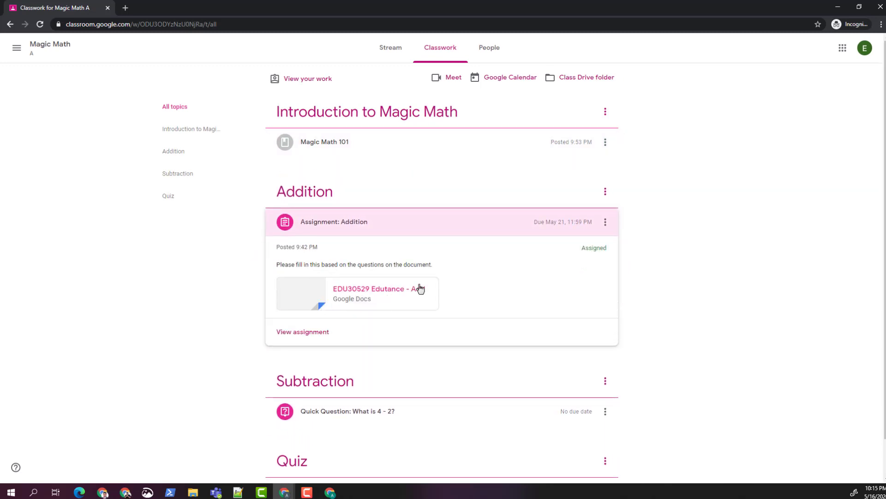
{"action": "left_click", "coordinate": [319, 337]}
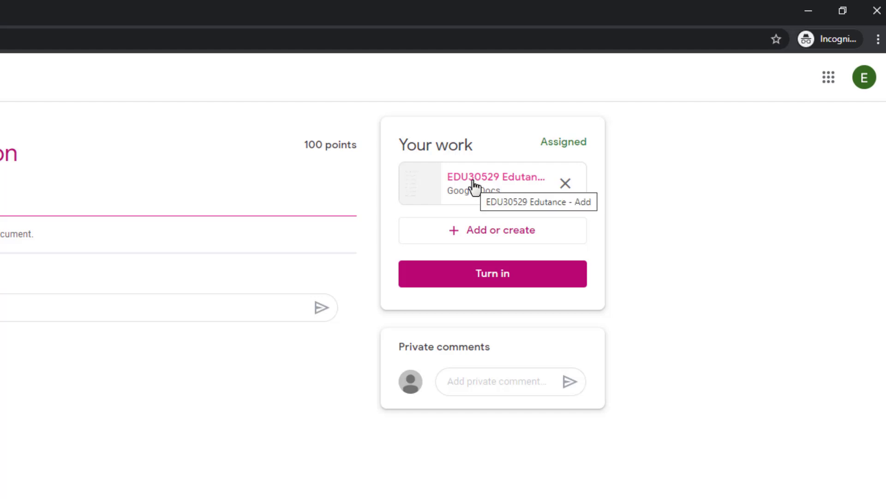
{"action": "left_click", "coordinate": [474, 184]}
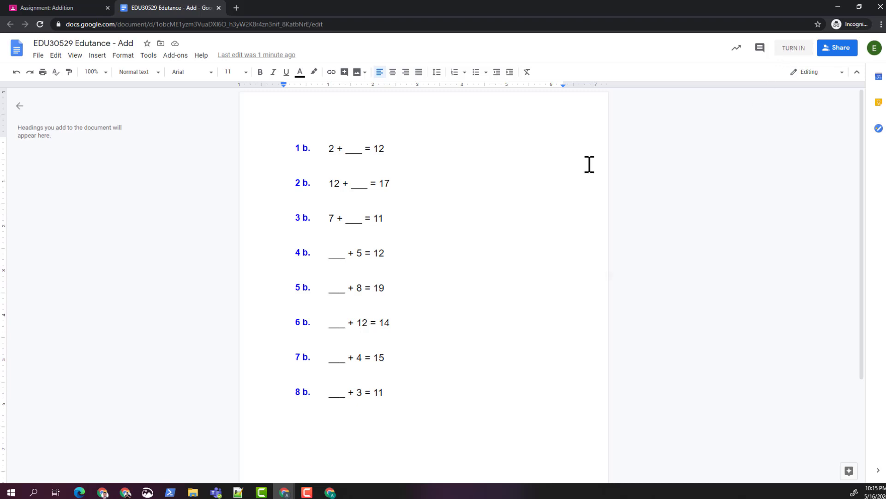
{"action": "left_click", "coordinate": [801, 55]}
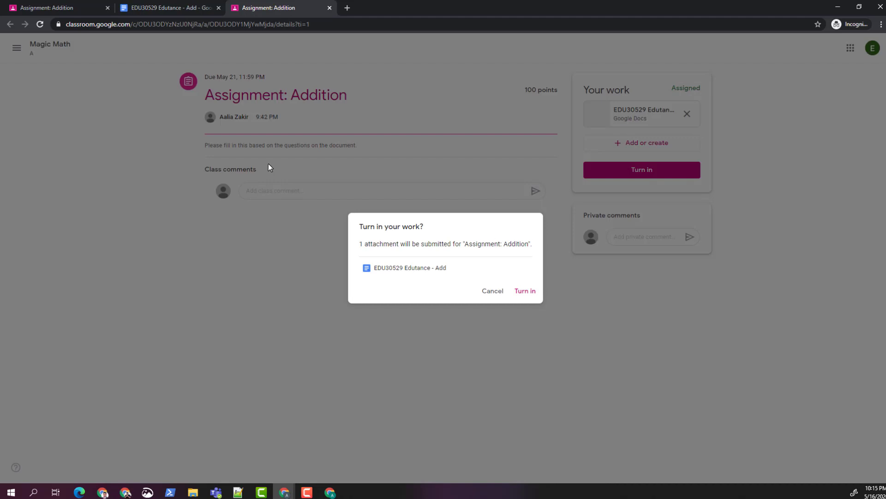
{"action": "left_click", "coordinate": [522, 295]}
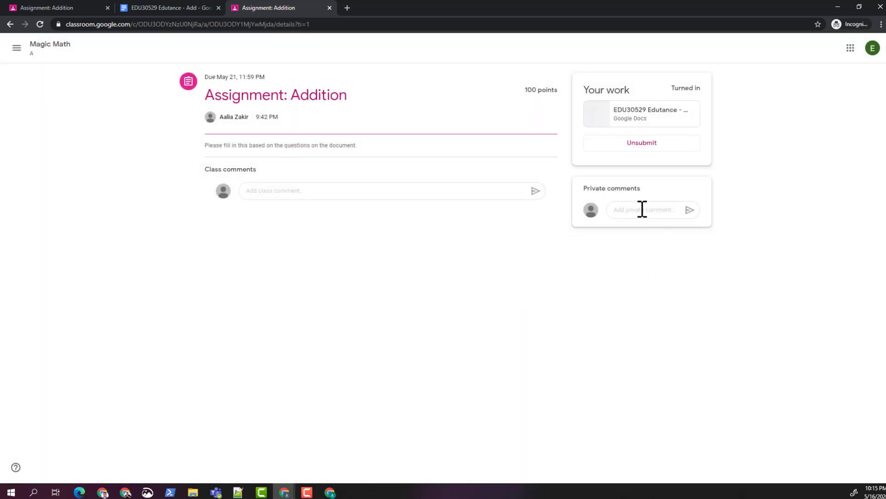
- Post the private comment "HI there, I have doubts on this assignment." on Assignment: Addition
{"action": "left_click", "coordinate": [642, 209]}
{"action": "type", "text": "Hi there, I have doubts"}
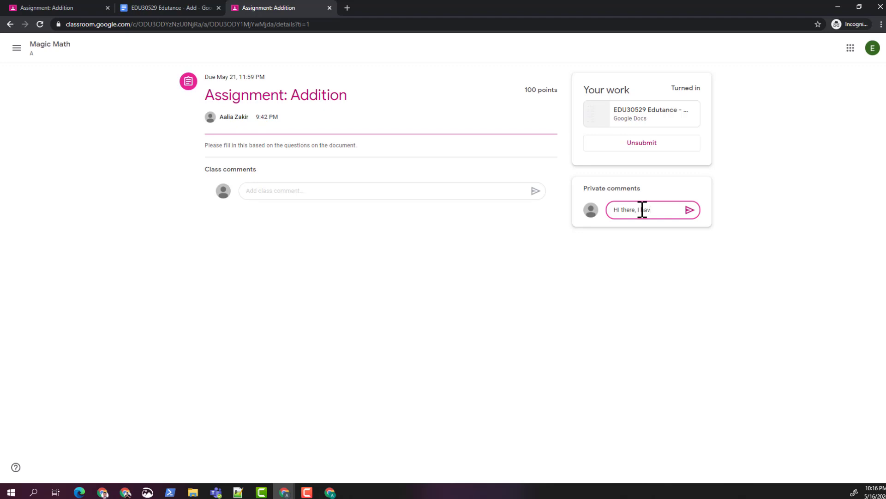
{"action": "type", "text": " ont"}
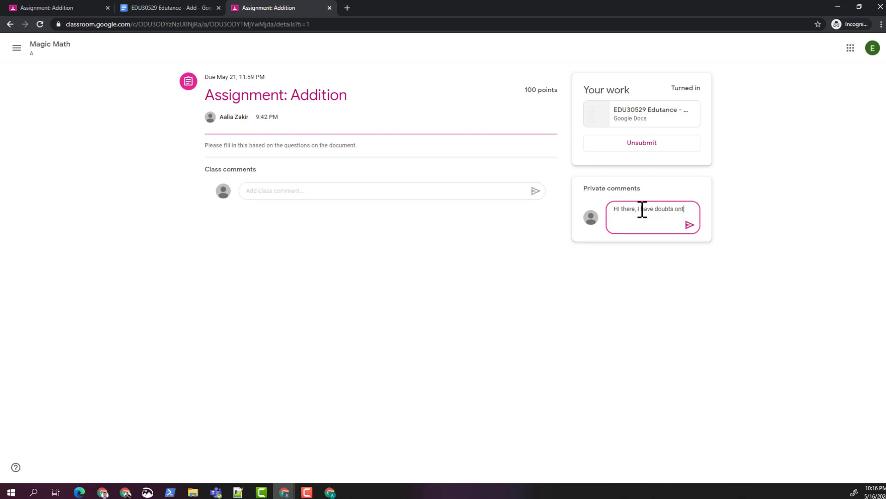
{"action": "key", "text": "BackSpace"}
{"action": "type", "text": " this ass"}
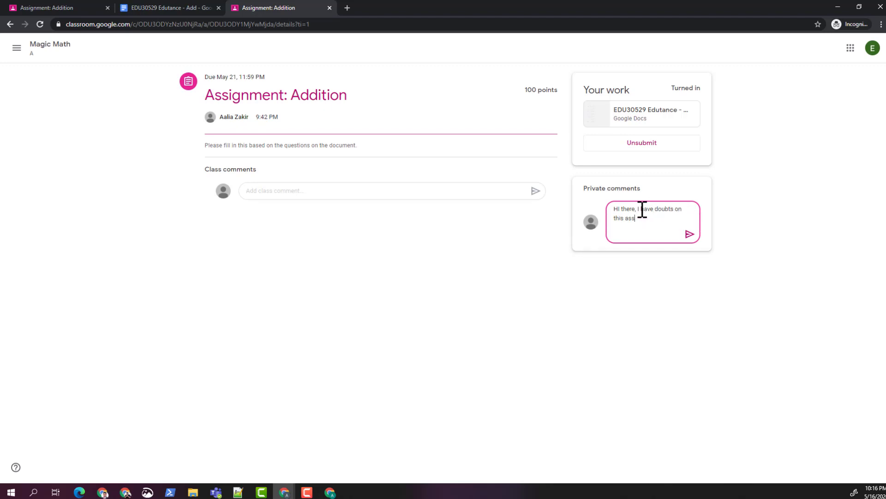
{"action": "type", "text": "ignment."}
{"action": "left_click", "coordinate": [689, 234]}
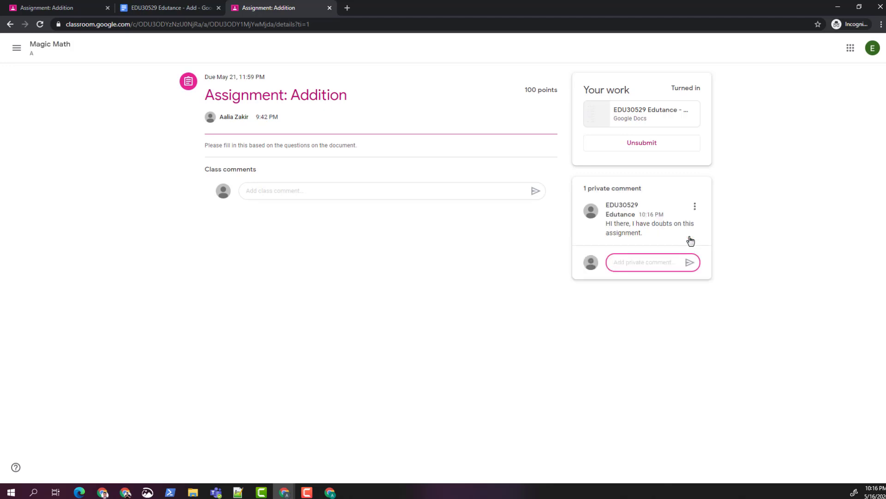
- Close the extra assignment and worksheet tabs, and return to the Magic Math classwork list with the Addition assignment collapsed
{"action": "middle_click", "coordinate": [265, 4]}
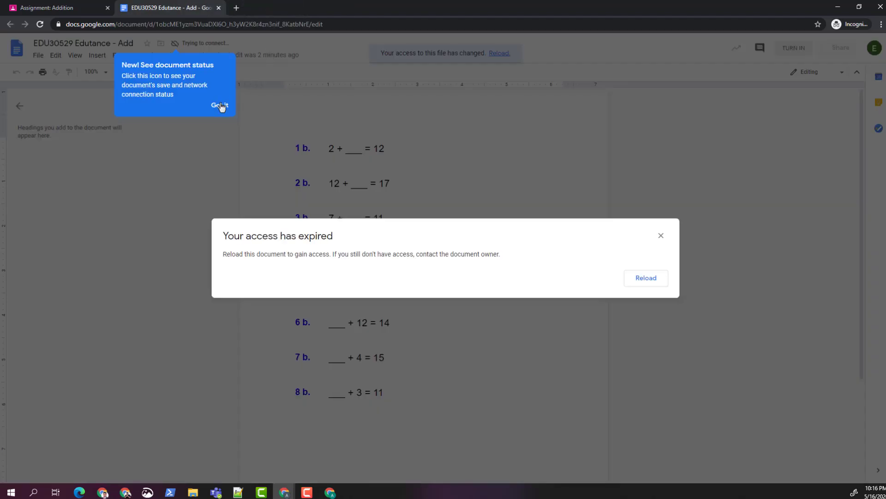
{"action": "middle_click", "coordinate": [171, 5]}
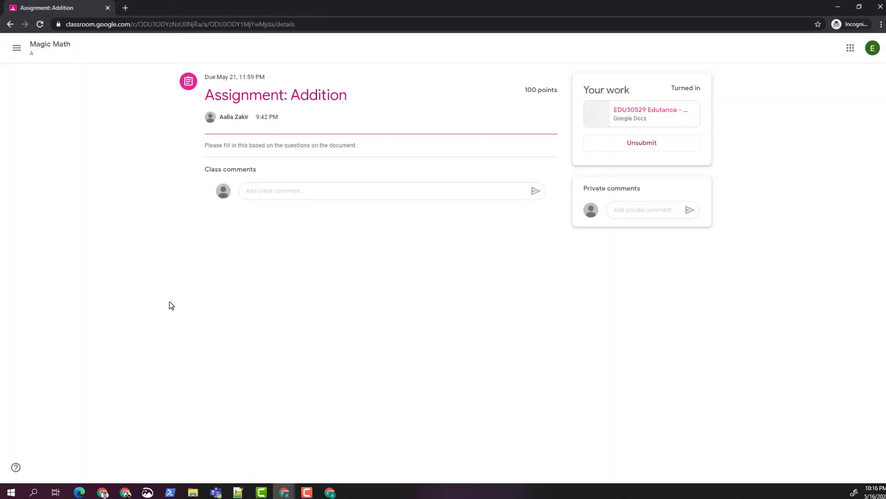
{"action": "left_click", "coordinate": [50, 49]}
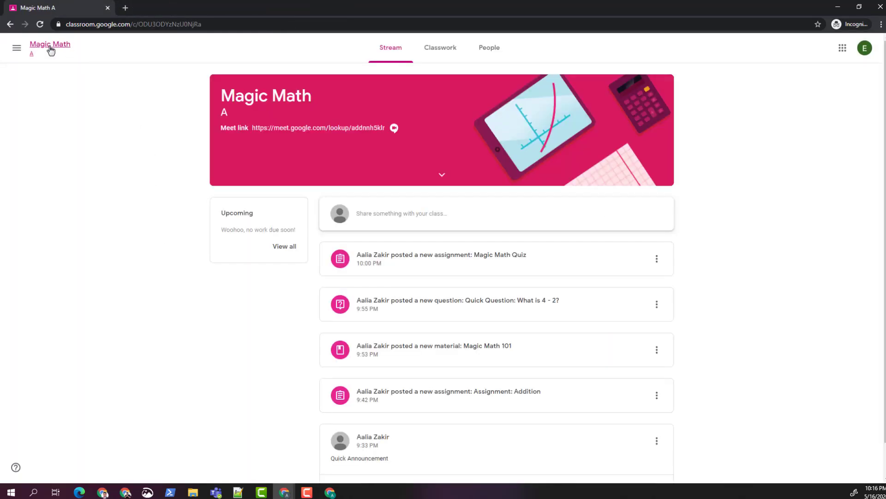
{"action": "left_click", "coordinate": [442, 55]}
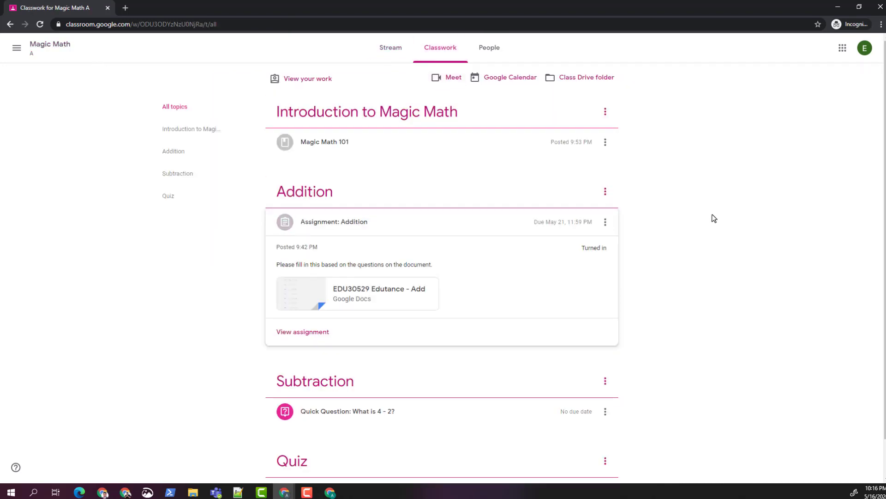
{"action": "left_click", "coordinate": [381, 228]}
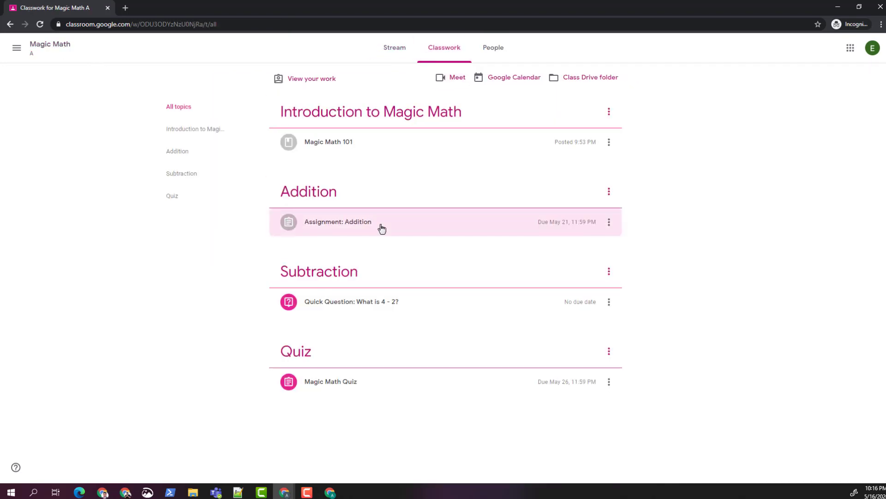
- Turn in 2 as the answer to "Quick Question: What is 4 - 2?" and view the classmate answers
{"action": "left_click", "coordinate": [362, 305]}
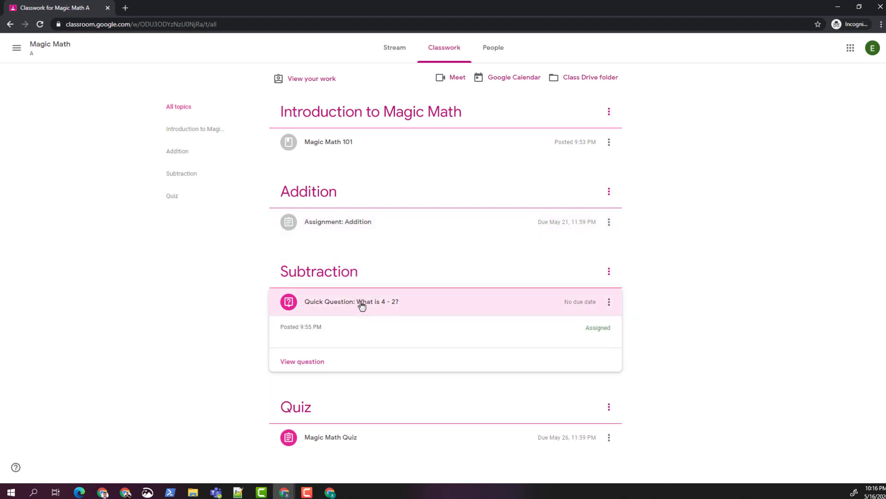
{"action": "left_click", "coordinate": [316, 364]}
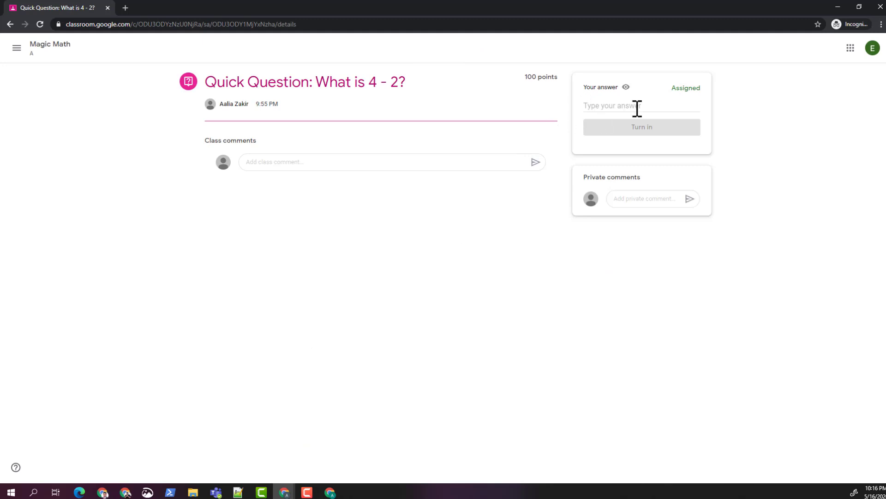
{"action": "left_click", "coordinate": [610, 107]}
{"action": "type", "text": "2"}
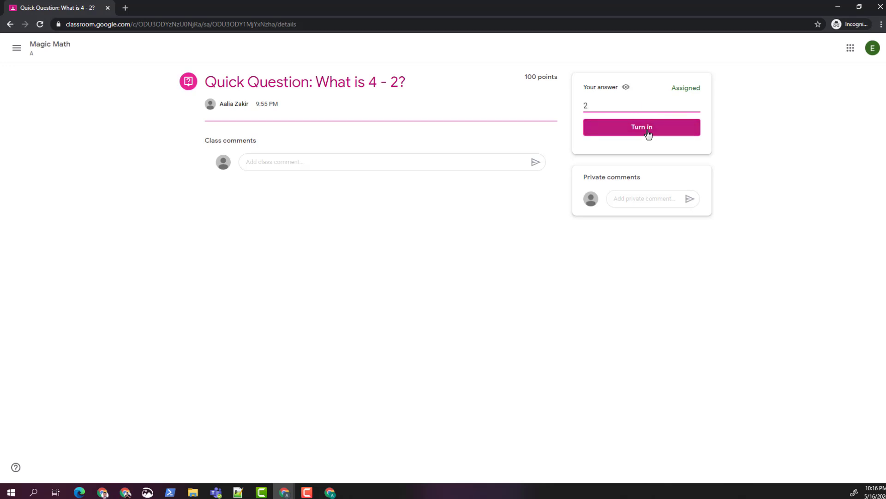
{"action": "left_click", "coordinate": [648, 134]}
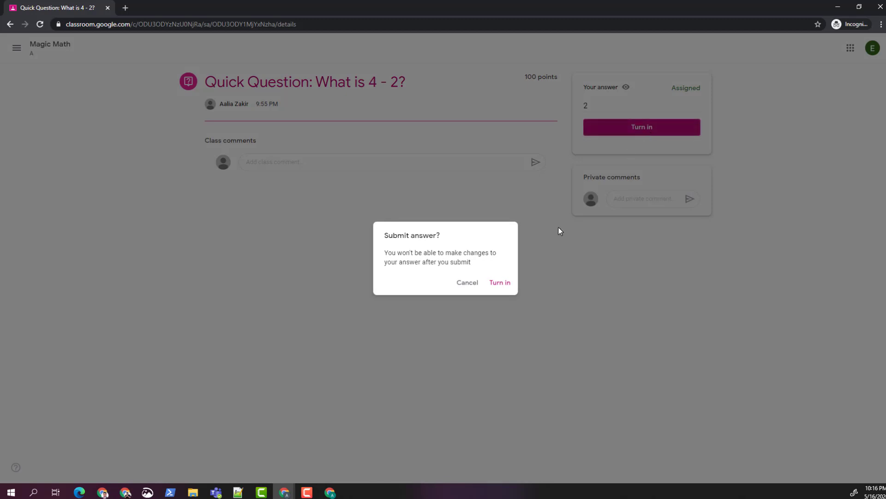
{"action": "left_click", "coordinate": [497, 284]}
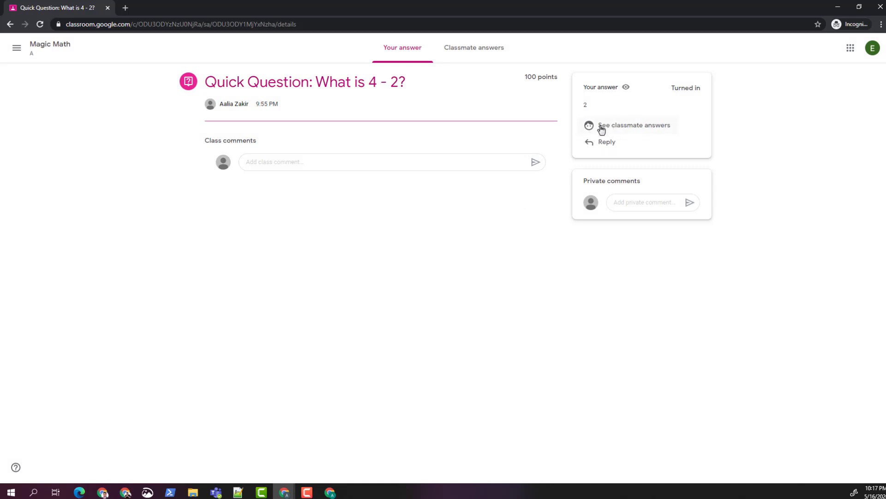
{"action": "left_click", "coordinate": [626, 128]}
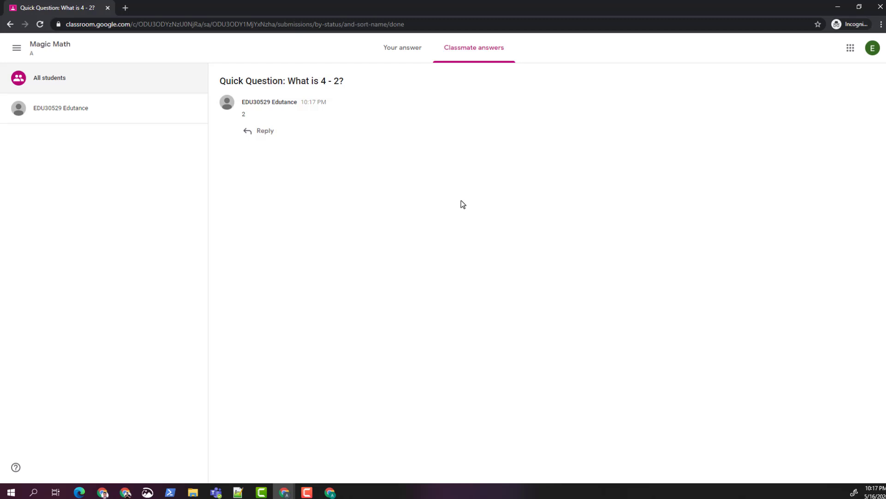
- Return to the class's classwork, open the Magic Math Quiz assignment and dismiss the tip about adding files
{"action": "left_click", "coordinate": [63, 54]}
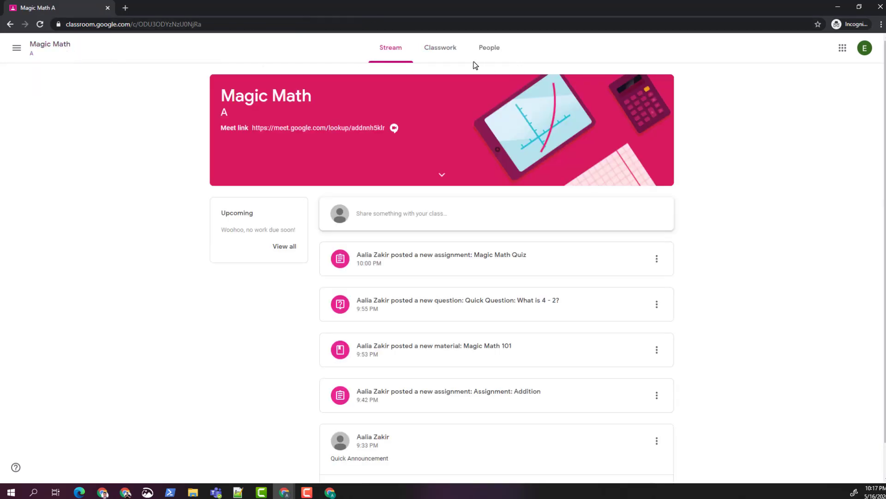
{"action": "left_click", "coordinate": [425, 57]}
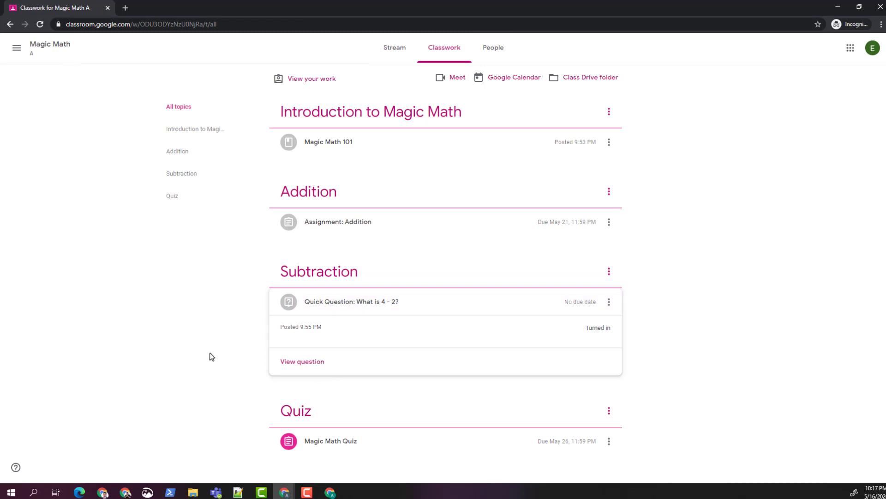
{"action": "left_click", "coordinate": [328, 443]}
{"action": "left_click", "coordinate": [306, 441]}
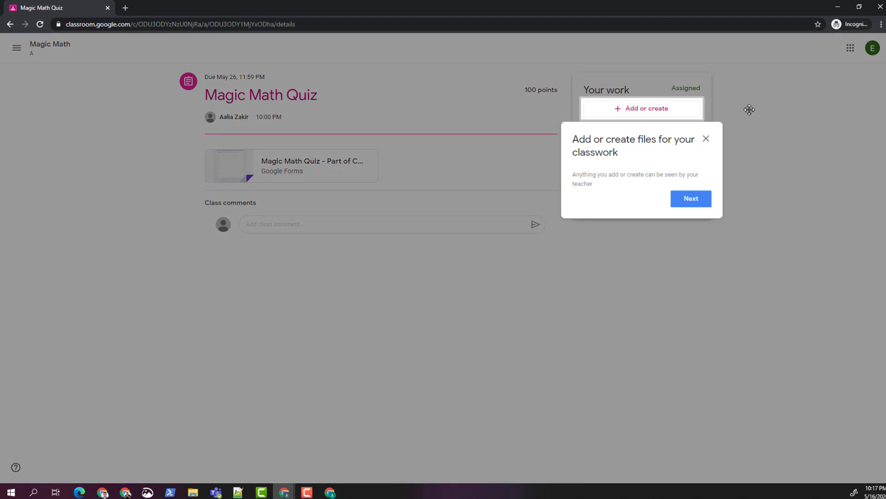
{"action": "left_click", "coordinate": [755, 196]}
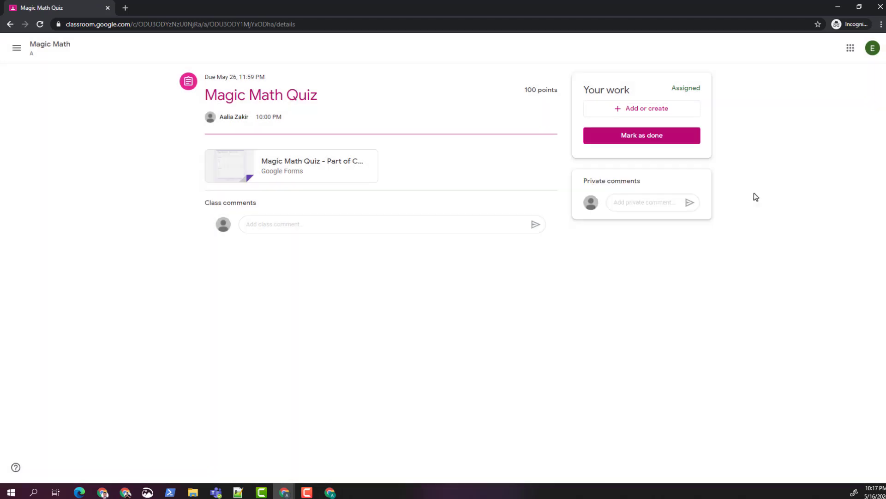
- Open the Magic Math Quiz form, answer 12 for 5+7 and 8 for 10-2, and submit it
{"action": "left_click", "coordinate": [309, 165]}
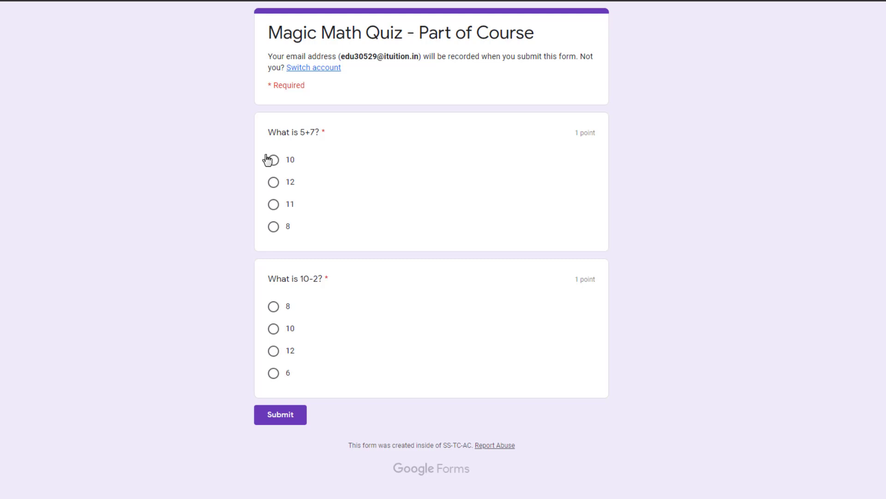
{"action": "left_click", "coordinate": [274, 186]}
{"action": "left_click", "coordinate": [273, 374]}
{"action": "left_click", "coordinate": [273, 307]}
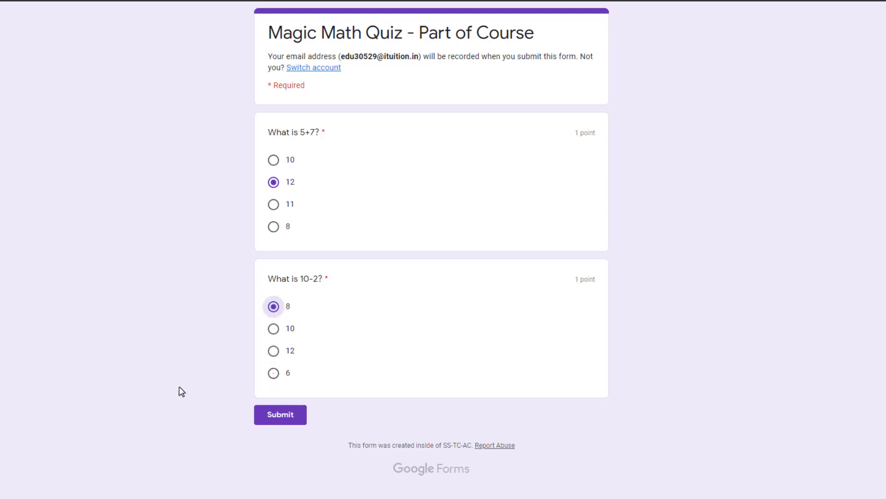
{"action": "left_click", "coordinate": [280, 422]}
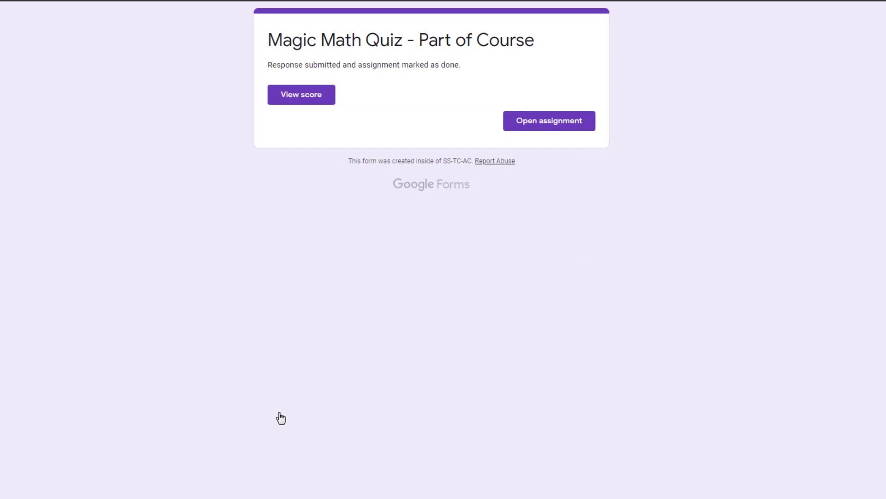
- View the score of the submitted quiz and open its assignment page in Classroom
{"action": "left_click", "coordinate": [285, 93]}
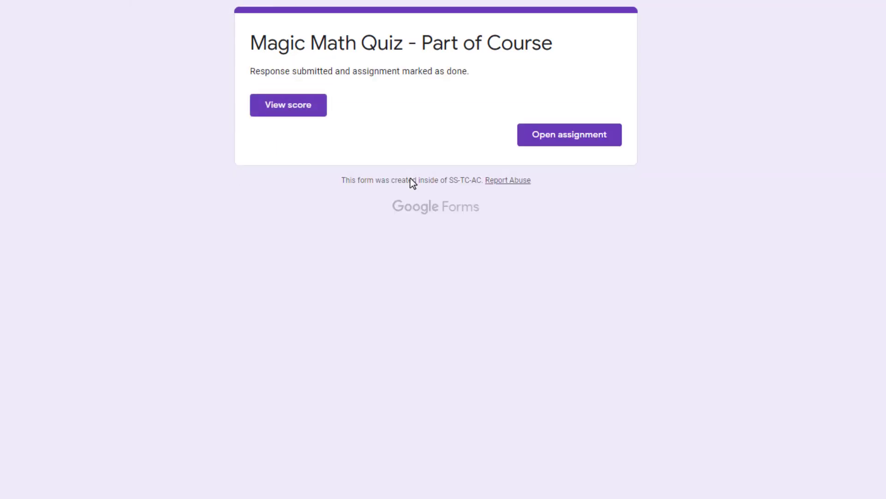
{"action": "left_click", "coordinate": [551, 138]}
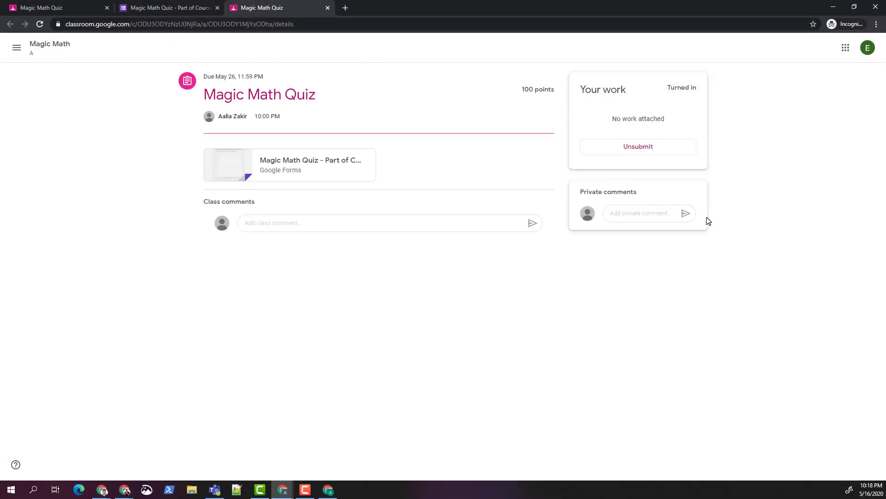
{"action": "left_click", "coordinate": [656, 214]}
{"action": "left_click", "coordinate": [679, 319]}
- Close the extra quiz assignment and form tabs, and return to the Magic Math class stream
{"action": "middle_click", "coordinate": [283, 5]}
{"action": "middle_click", "coordinate": [129, 7]}
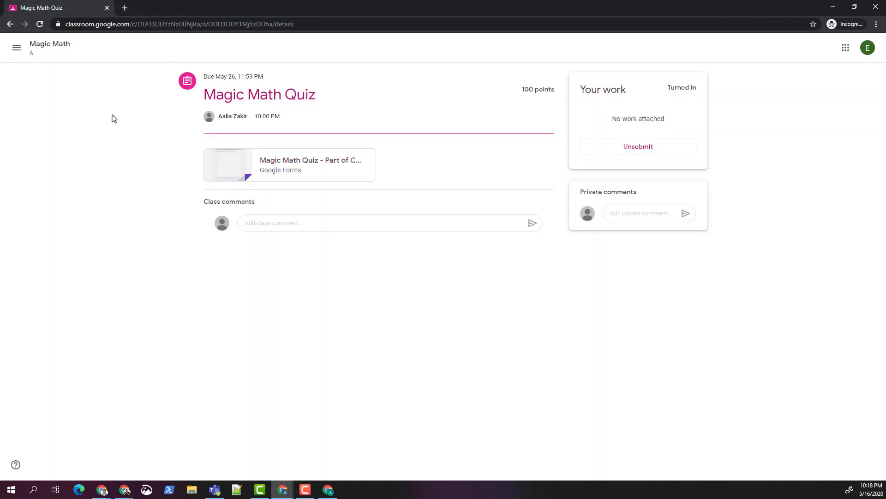
{"action": "left_click", "coordinate": [56, 50]}
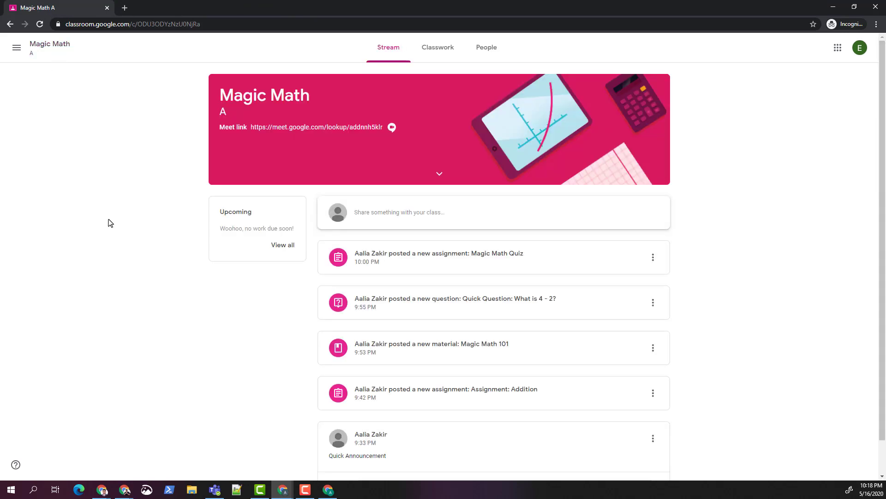
- Switch to the teacher's Classroom window and check the turned-in status of Assignment: Addition, the Quick Question and the Magic Math Quiz in Classwork
{"action": "key", "text": "alt+Tab"}
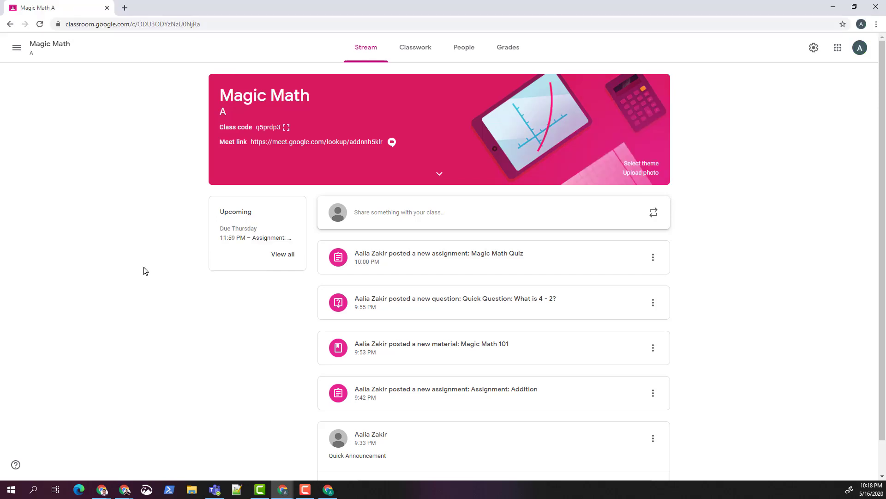
{"action": "left_click", "coordinate": [411, 48]}
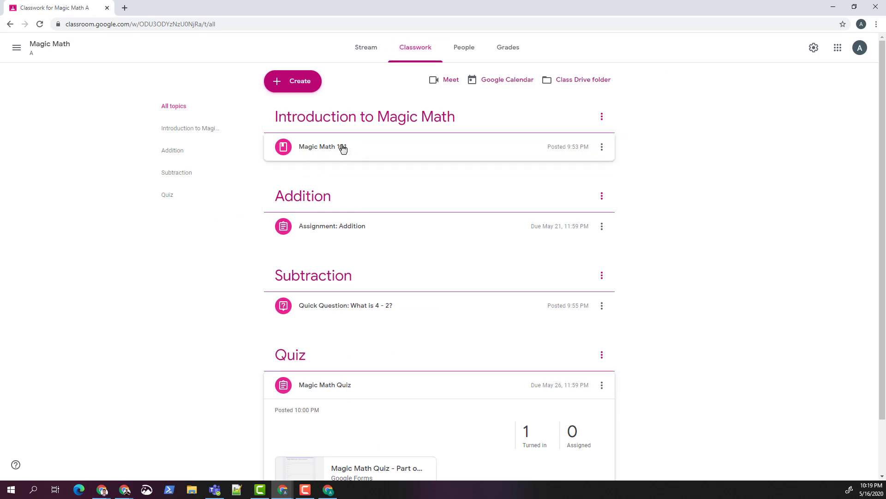
{"action": "left_click", "coordinate": [340, 226]}
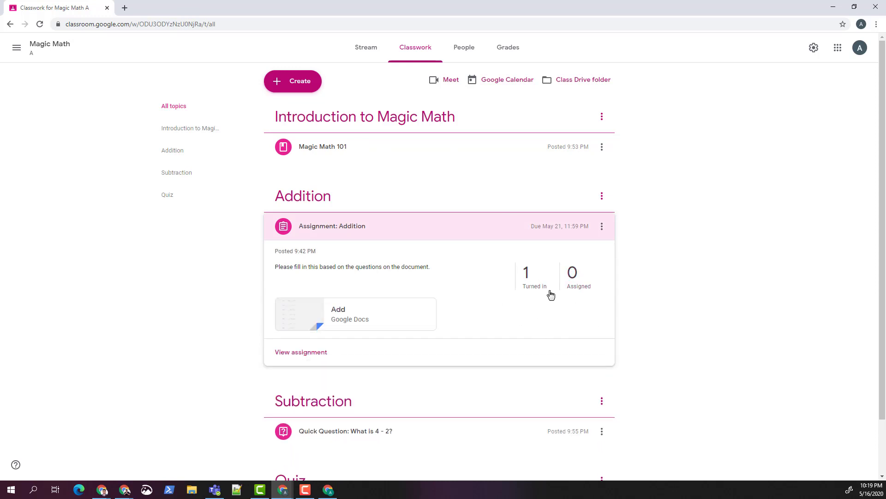
{"action": "scroll", "coordinate": [445, 274], "scroll_direction": "down", "scroll_amount": 3}
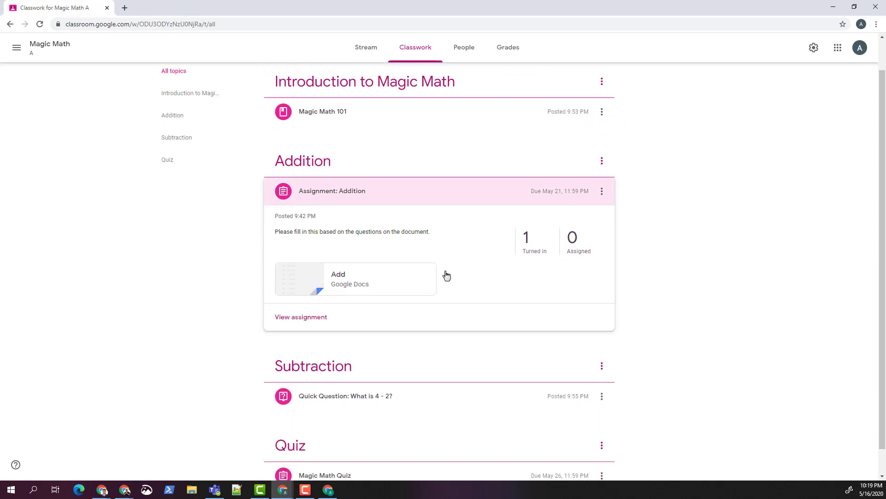
{"action": "left_click", "coordinate": [400, 367]}
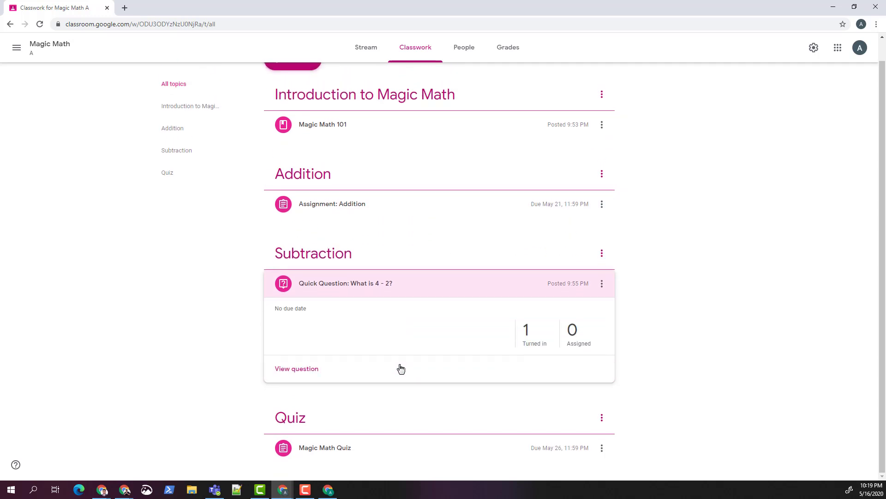
{"action": "left_click", "coordinate": [448, 446]}
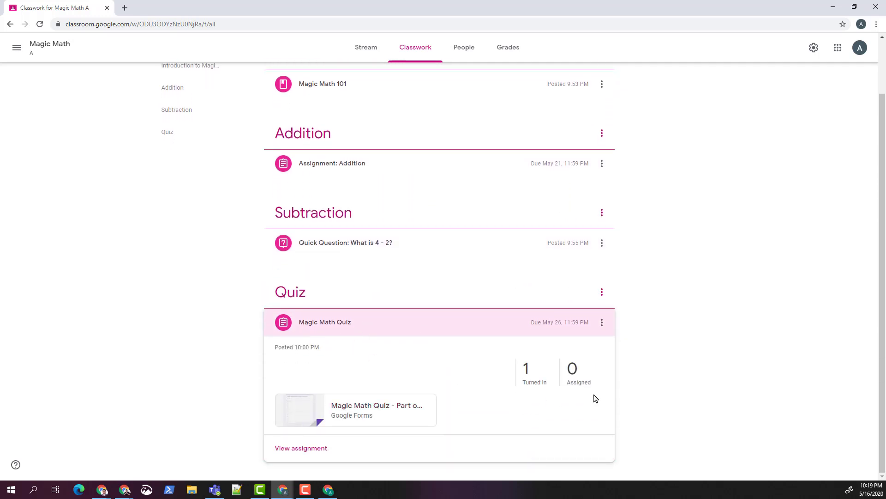
{"action": "left_click", "coordinate": [514, 398]}
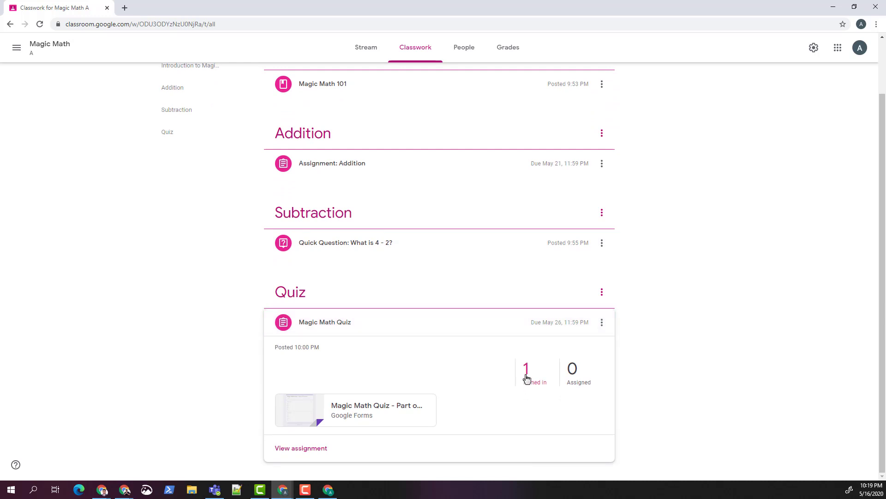
- Open the turned-in student work for Magic Math Quiz and import its grades
{"action": "left_click", "coordinate": [526, 379]}
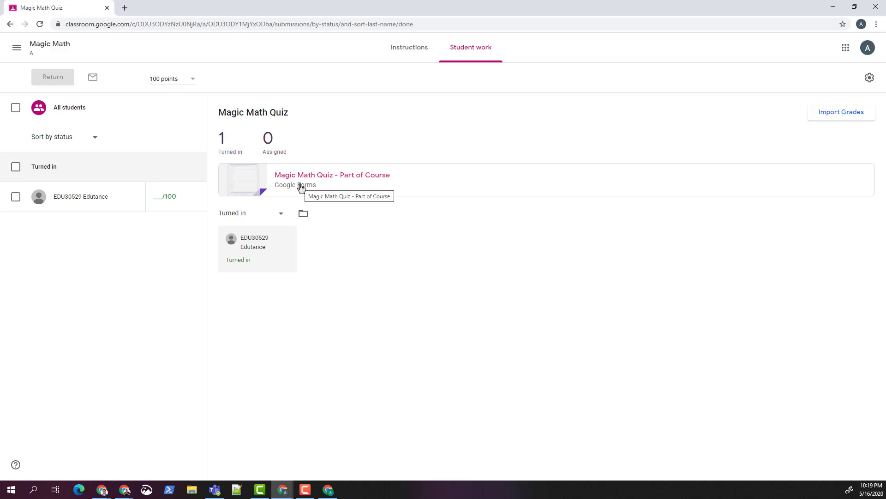
{"action": "left_click", "coordinate": [835, 116]}
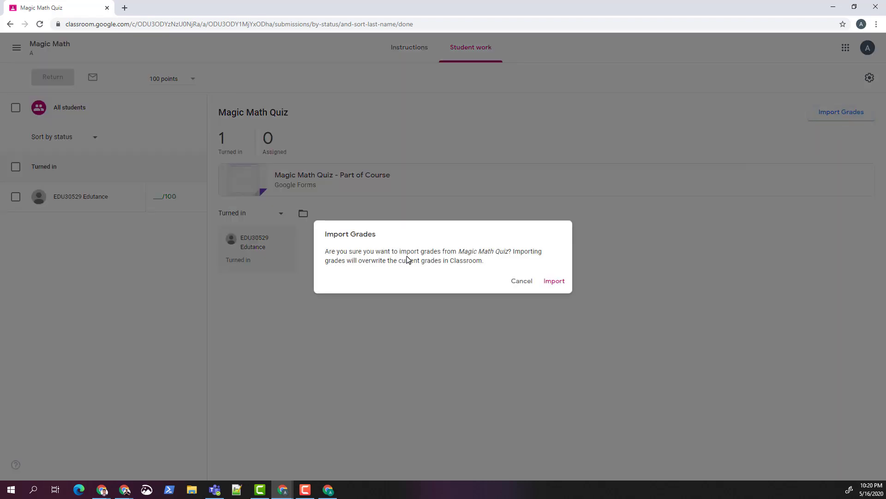
{"action": "left_click", "coordinate": [548, 283]}
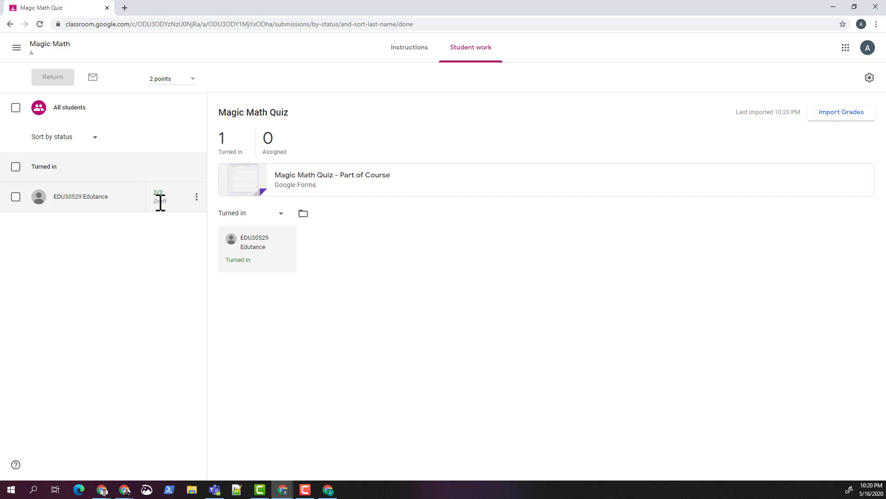
- Return the graded Magic Math Quiz to the student with the private comment "Well Done!"
{"action": "left_click", "coordinate": [196, 203]}
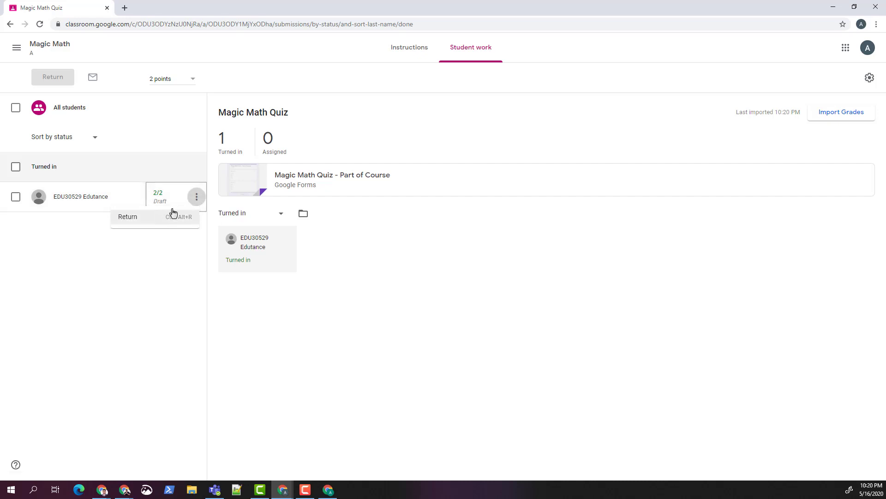
{"action": "left_click", "coordinate": [128, 220]}
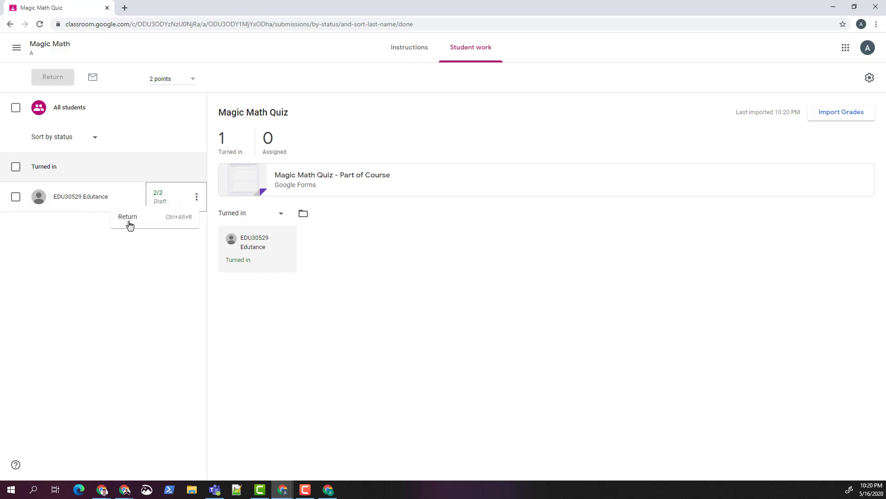
{"action": "left_click", "coordinate": [416, 287]}
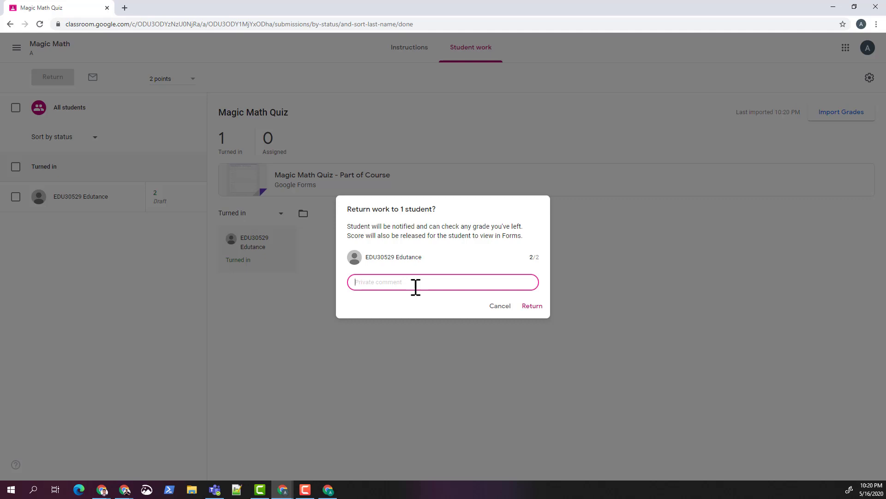
{"action": "type", "text": "Well Done!"}
{"action": "left_click", "coordinate": [529, 306]}
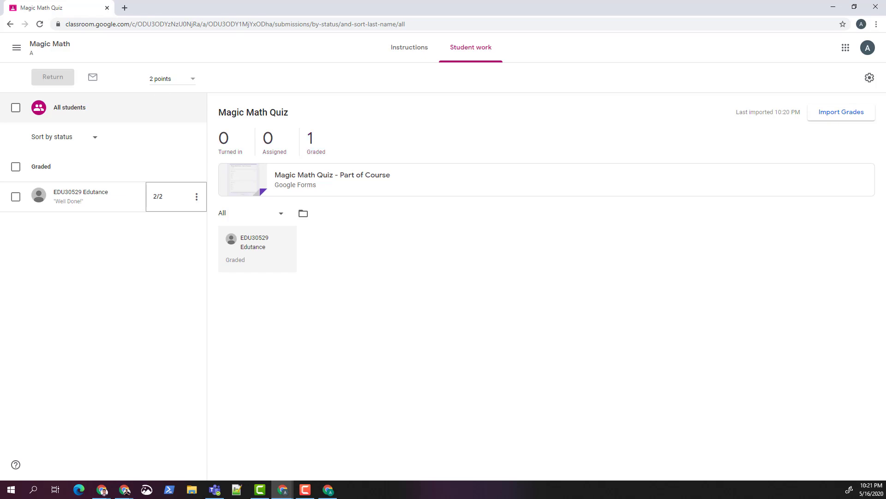
- Review the Magic Math gradebook and open the student answers to "Quick Question: What is 4 - 2?"
{"action": "left_click", "coordinate": [50, 43]}
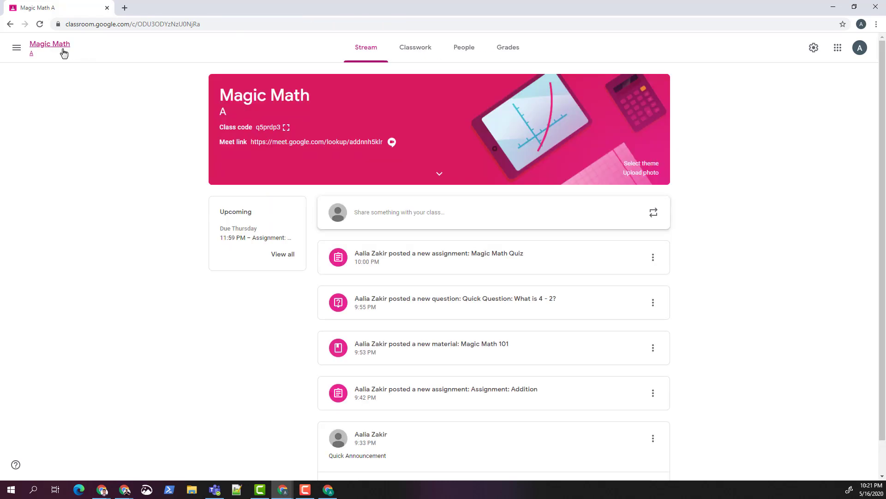
{"action": "left_click", "coordinate": [512, 50]}
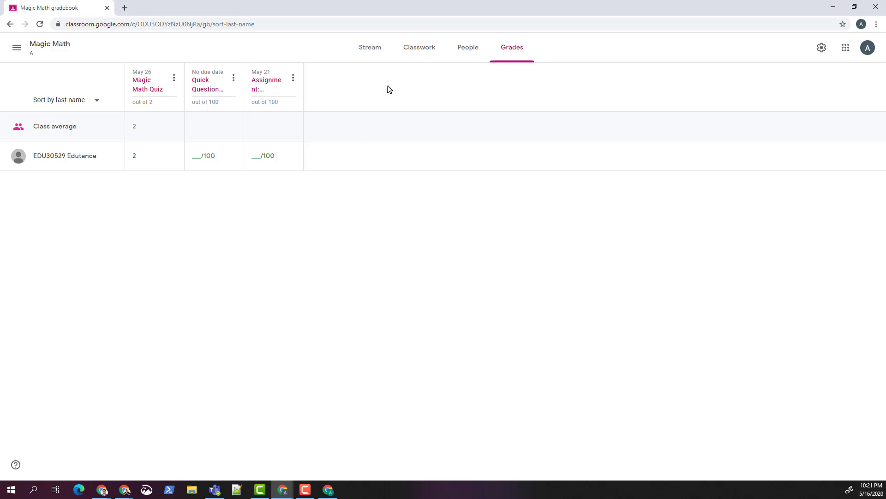
{"action": "left_click", "coordinate": [414, 50]}
{"action": "left_click", "coordinate": [419, 249]}
{"action": "left_click", "coordinate": [295, 370]}
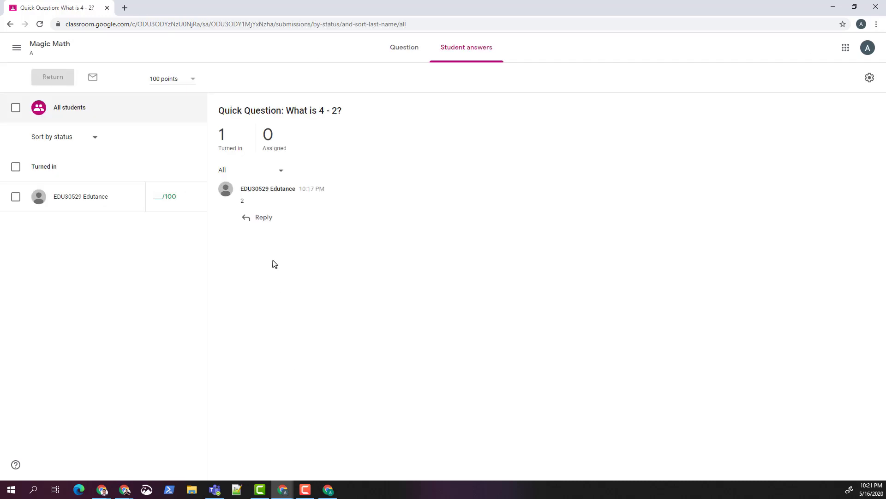
- Filter the answers to those turned in and post the reply "Well Done!" to the student's answer
{"action": "left_click", "coordinate": [231, 152]}
{"action": "left_click", "coordinate": [251, 218]}
{"action": "type", "text": "Well Done"}
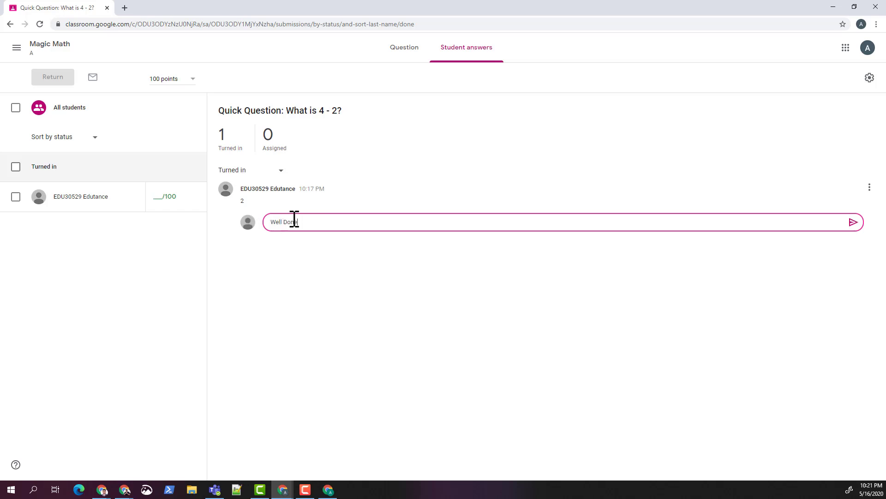
{"action": "type", "text": "!"}
{"action": "key", "text": "Return"}
{"action": "left_click", "coordinate": [853, 222]}
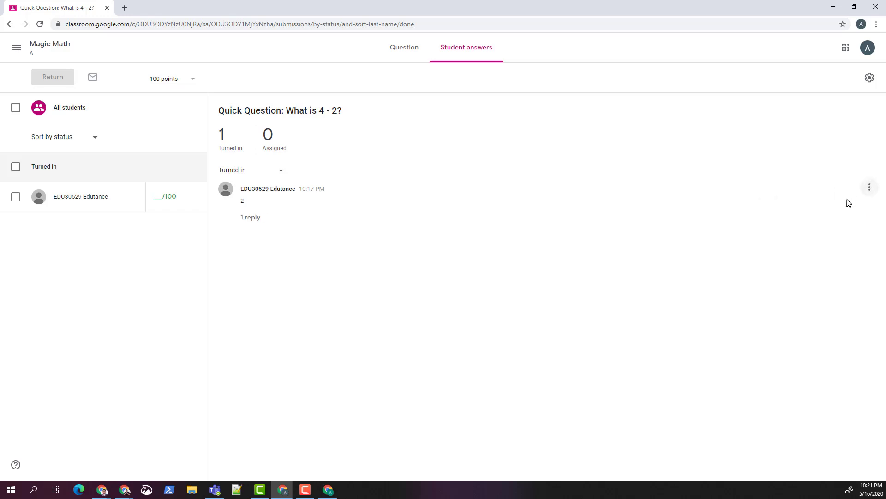
- Grade the student's Quick Question answer 100 out of 100 and return it
{"action": "left_click", "coordinate": [163, 197]}
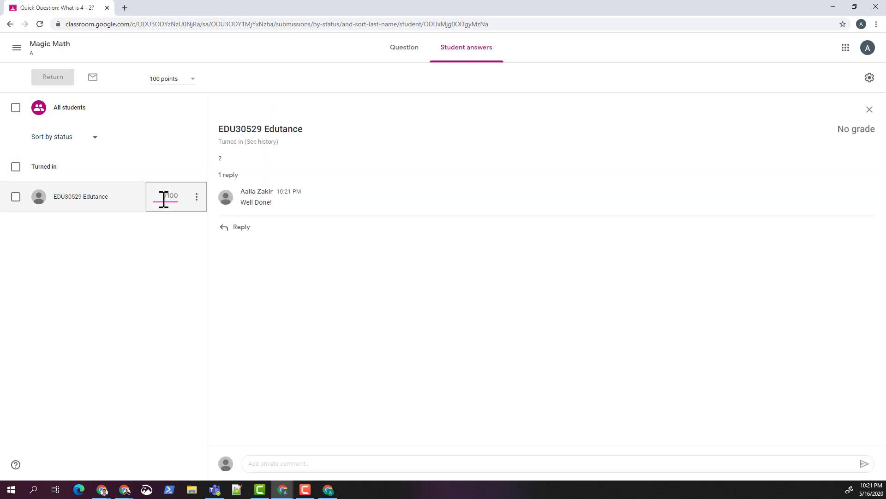
{"action": "type", "text": "100"}
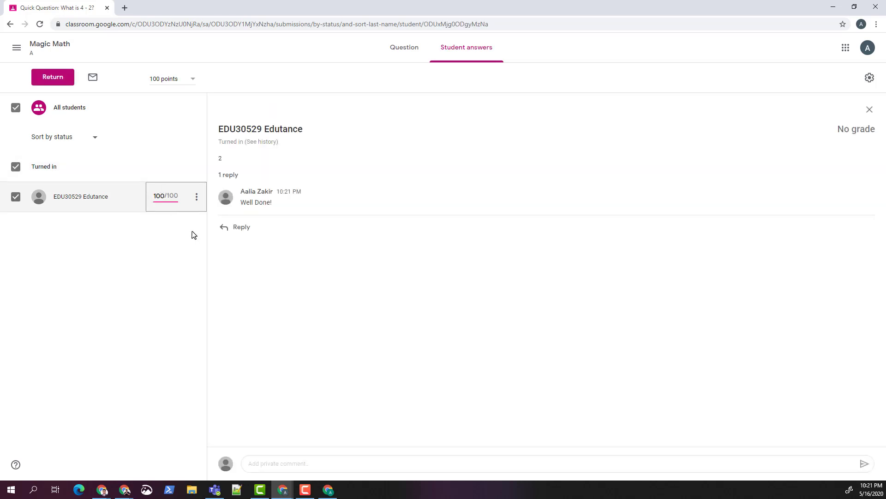
{"action": "left_click", "coordinate": [196, 197]}
{"action": "left_click", "coordinate": [180, 223]}
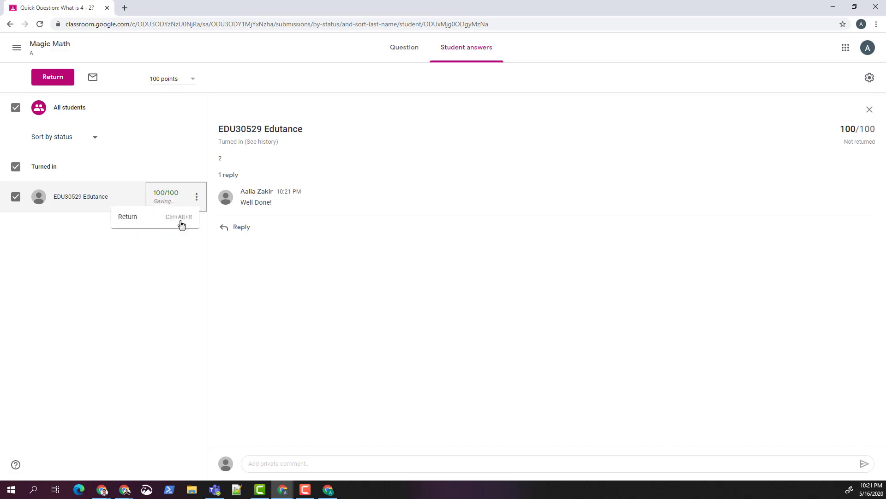
{"action": "left_click", "coordinate": [524, 301]}
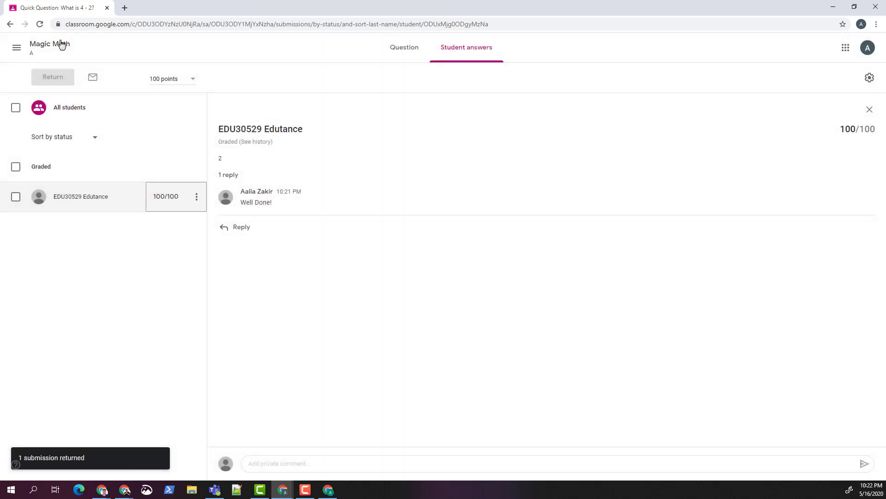
- Open the turned-in student work for "Assignment: Addition" from the Magic Math classwork
{"action": "left_click", "coordinate": [62, 43]}
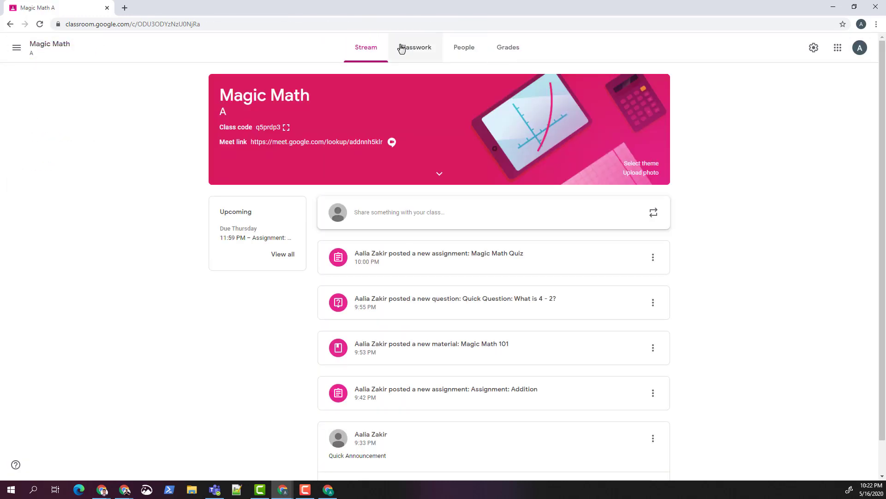
{"action": "left_click", "coordinate": [401, 48]}
{"action": "left_click", "coordinate": [385, 205]}
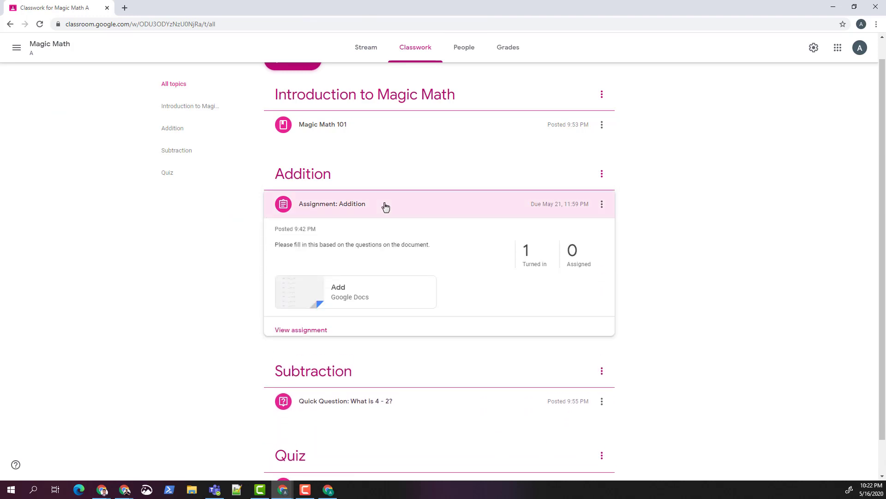
{"action": "left_click", "coordinate": [539, 261]}
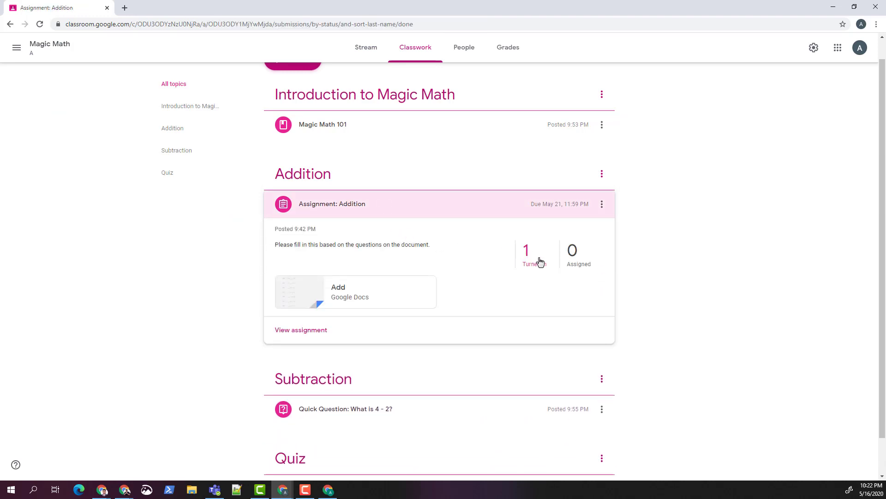
- Enter a draft grade of 100 for the student's Addition submission and open the submitted Add document
{"action": "left_click", "coordinate": [161, 198]}
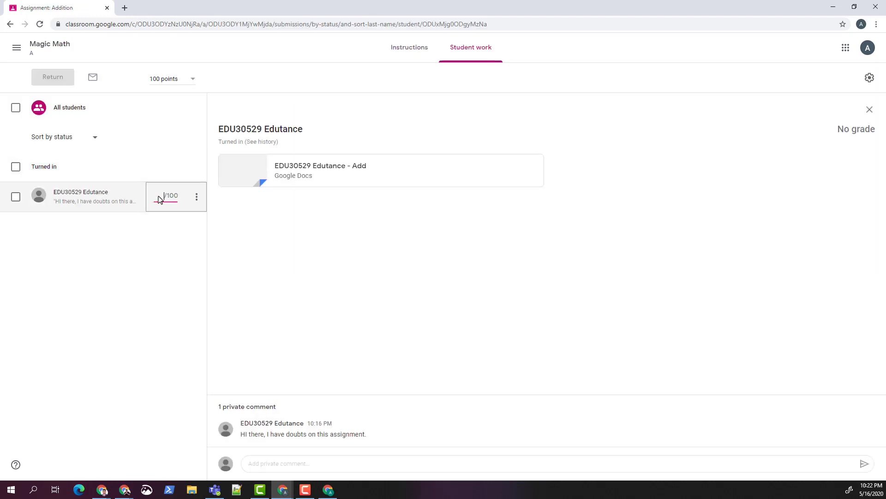
{"action": "type", "text": "100"}
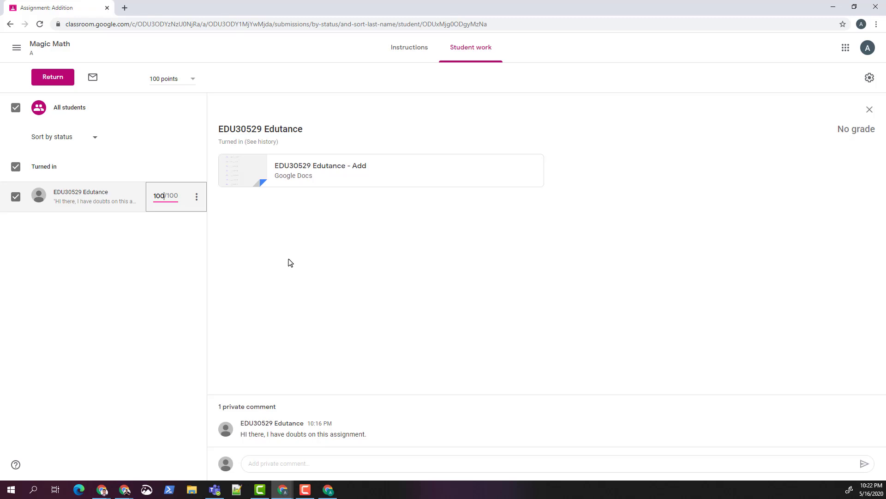
{"action": "left_click", "coordinate": [280, 170]}
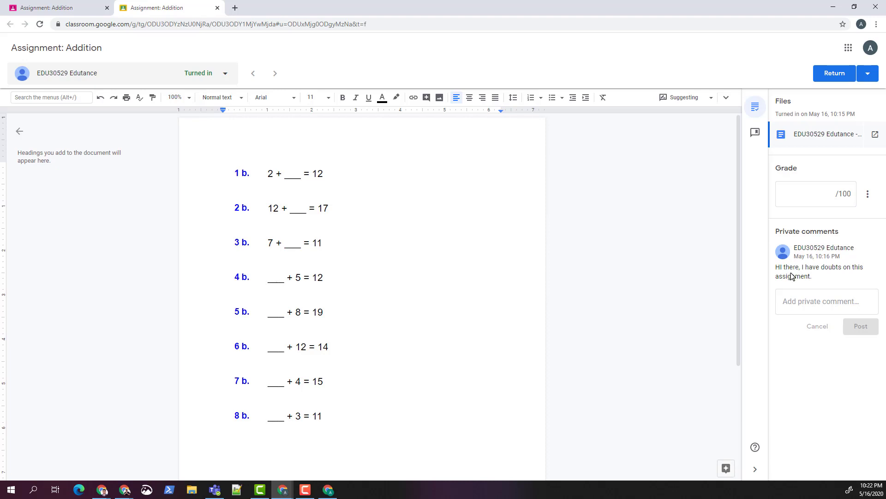
- Set the student's Addition grade to 0 out of 100, return the work, and close the submitted document
{"action": "left_click", "coordinate": [799, 301]}
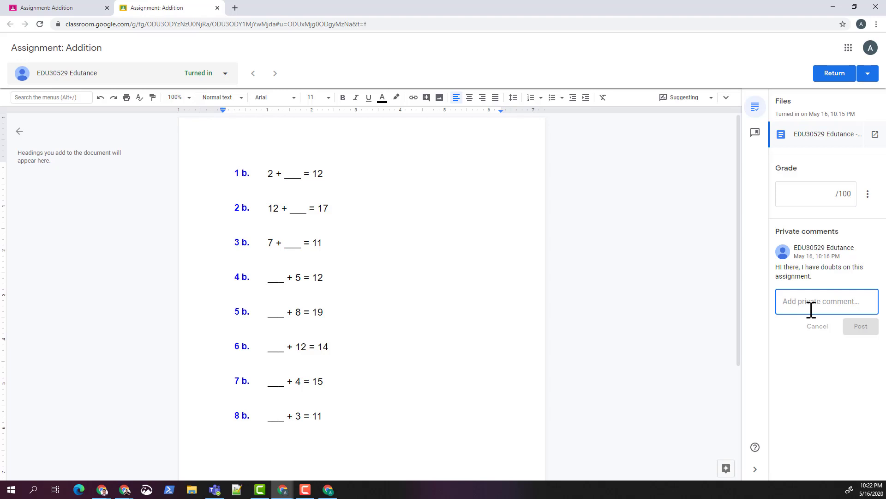
{"action": "left_click", "coordinate": [715, 242]}
{"action": "left_click", "coordinate": [813, 195]}
{"action": "type", "text": "10"}
{"action": "key", "text": "BackSpace"}
{"action": "key", "text": "BackSpace"}
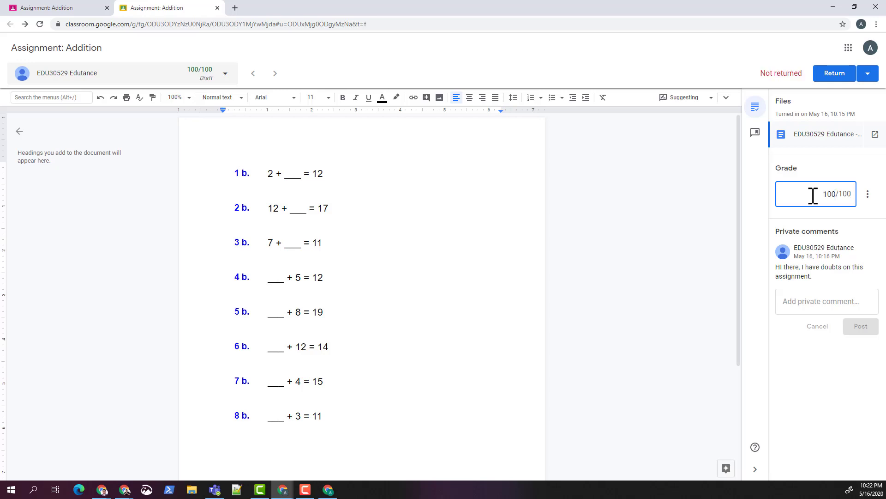
{"action": "type", "text": "0"}
{"action": "left_click", "coordinate": [826, 77]}
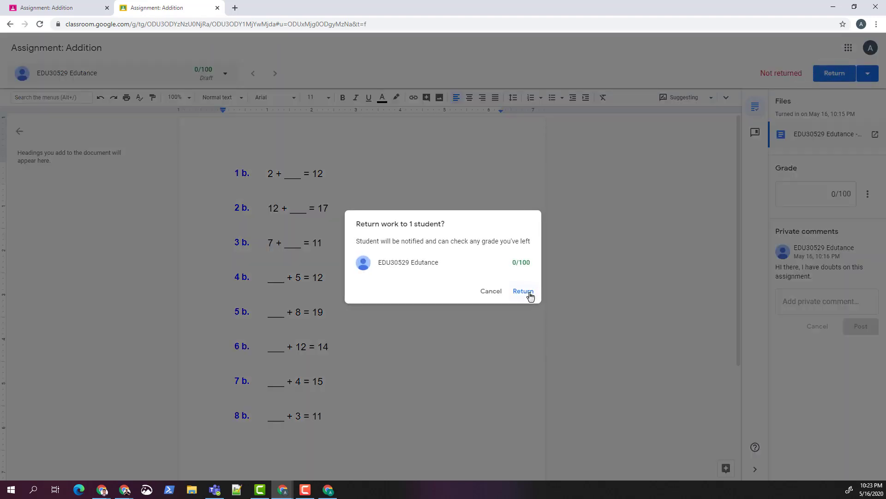
{"action": "left_click", "coordinate": [524, 292]}
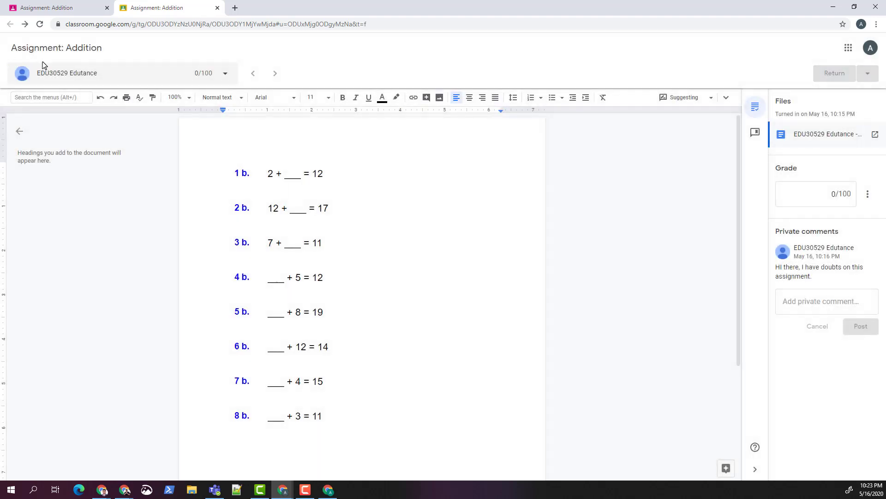
{"action": "middle_click", "coordinate": [183, 4]}
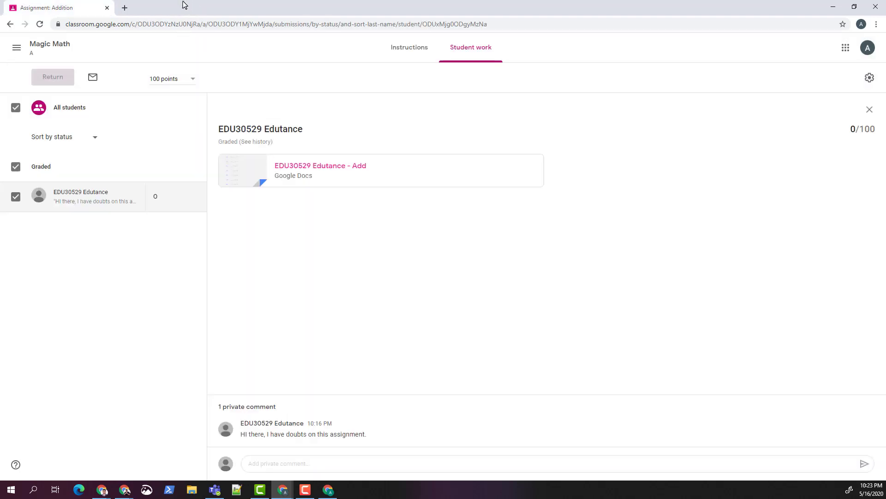
- Review the student's grades and class averages in the Magic Math gradebook, and go back to the class stream
{"action": "left_click", "coordinate": [41, 44]}
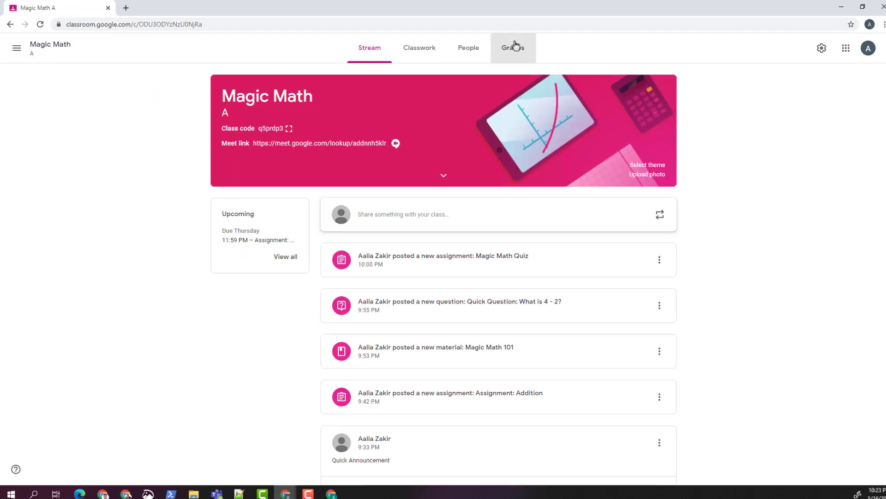
{"action": "left_click", "coordinate": [515, 46]}
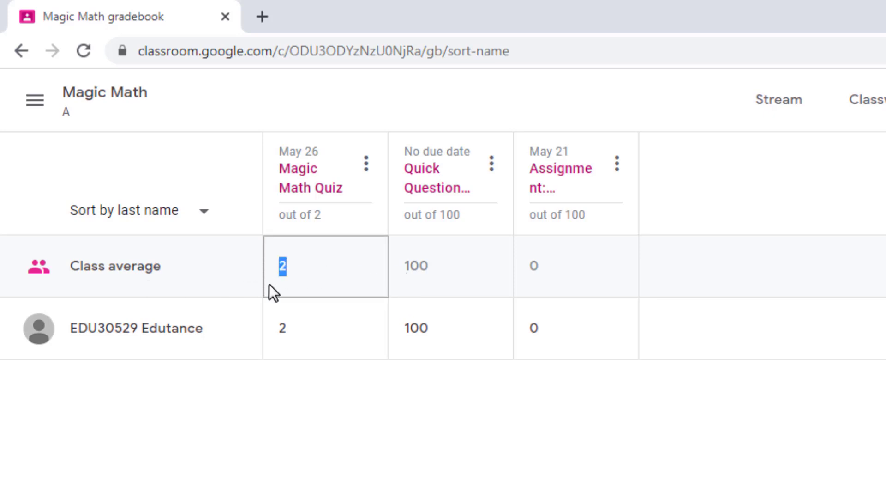
{"action": "left_click", "coordinate": [306, 447]}
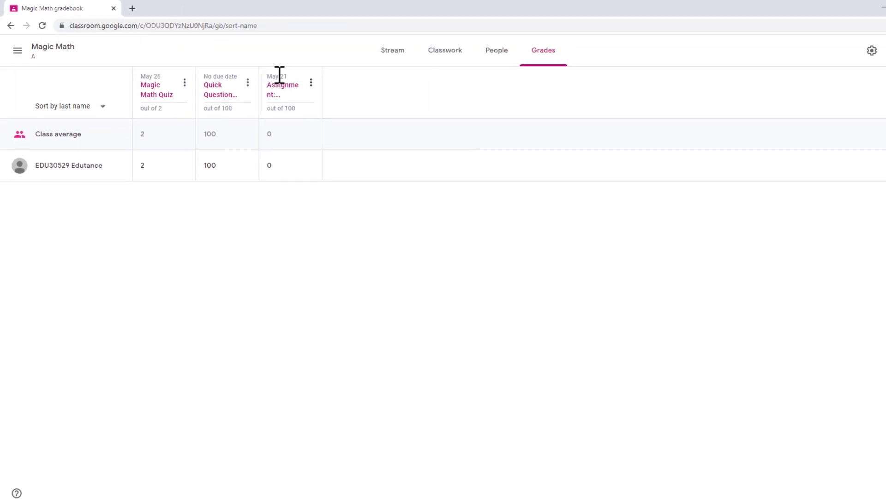
{"action": "left_click", "coordinate": [56, 44]}
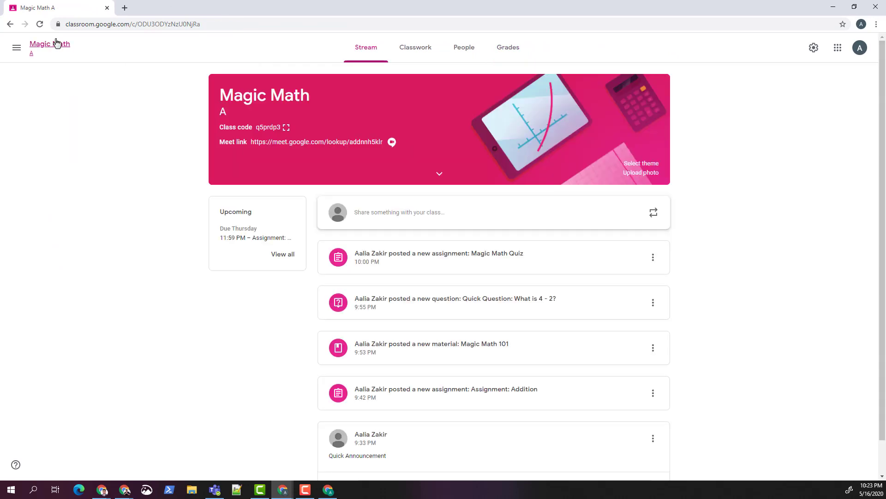